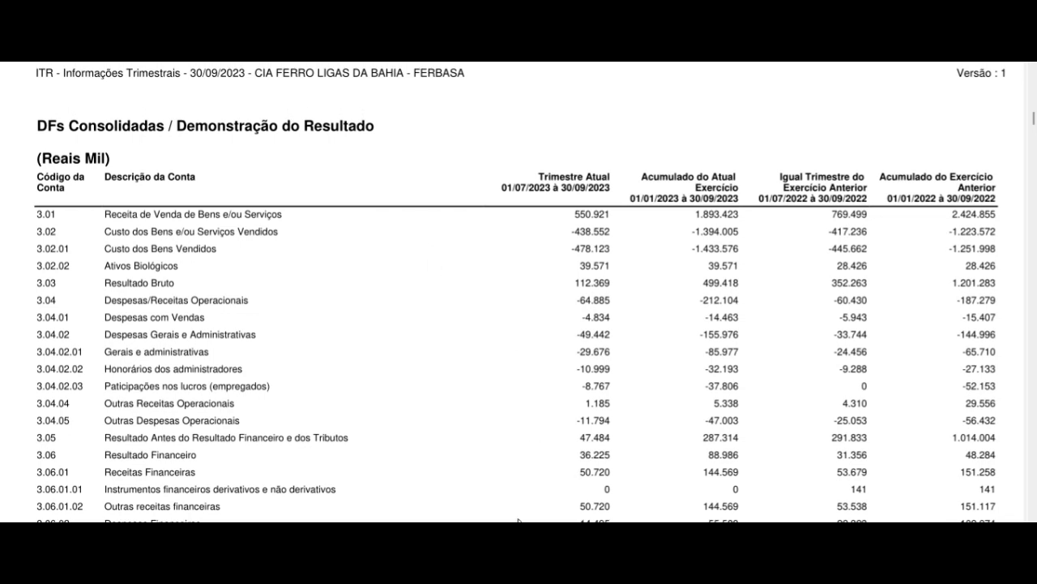
Step: Switch to the FESA results sheet in Excel and highlight the 3T22 versus 3T23 comparison block
left_click(517, 535)
left_click_drag(301, 130, 551, 276)
left_click(312, 154)
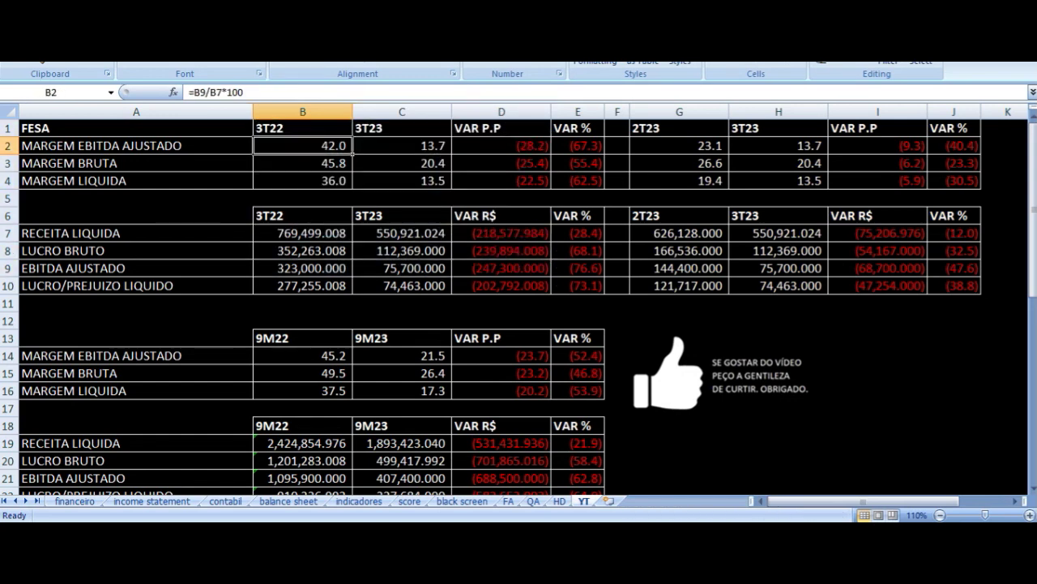
Step: Compare the adjusted EBITDA margin of 3T22 and 3T23 in row 2, ending on its percentage-point variation
left_click(402, 146)
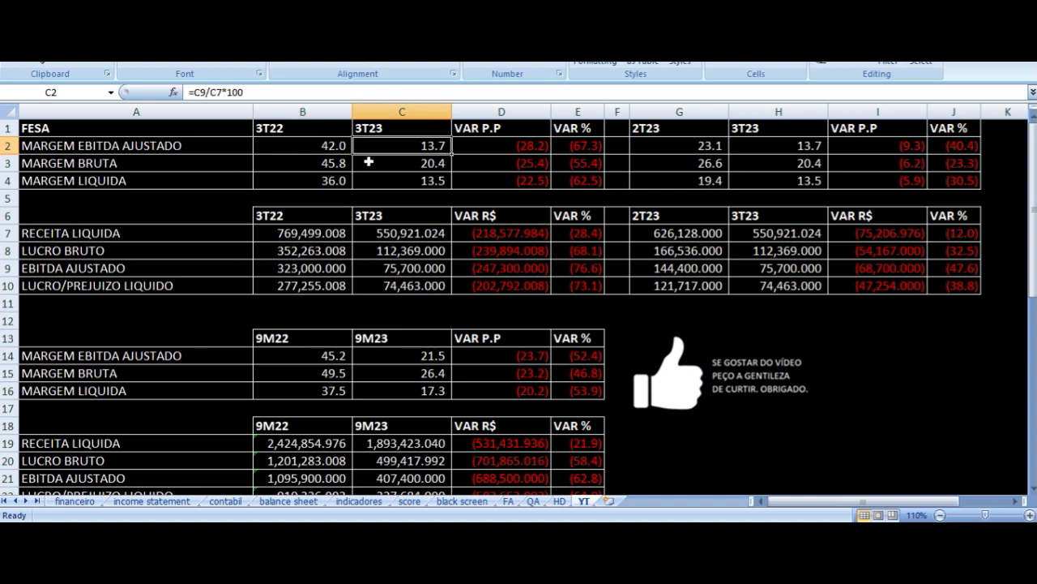
left_click(307, 126)
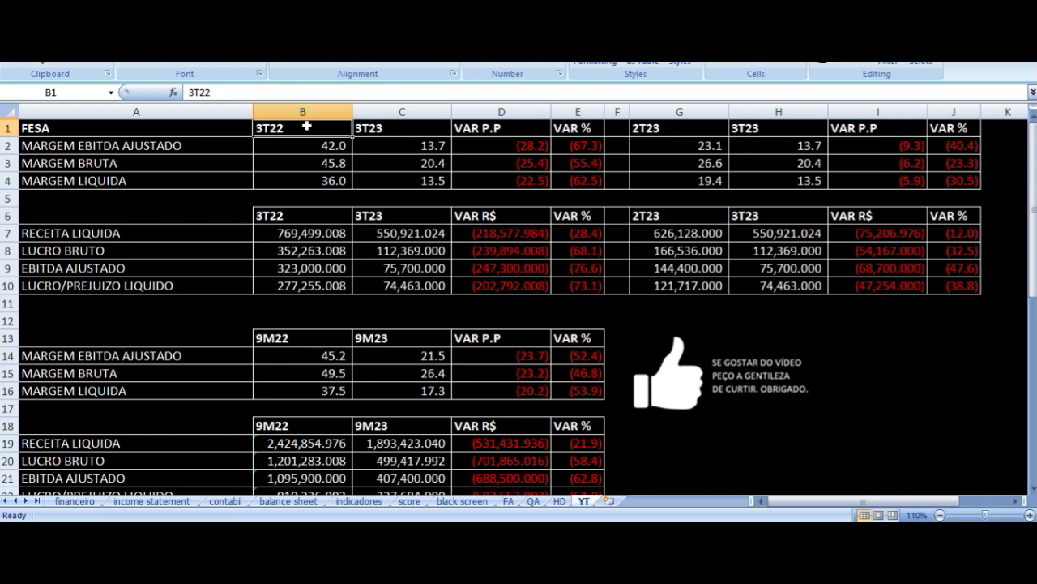
left_click(371, 127)
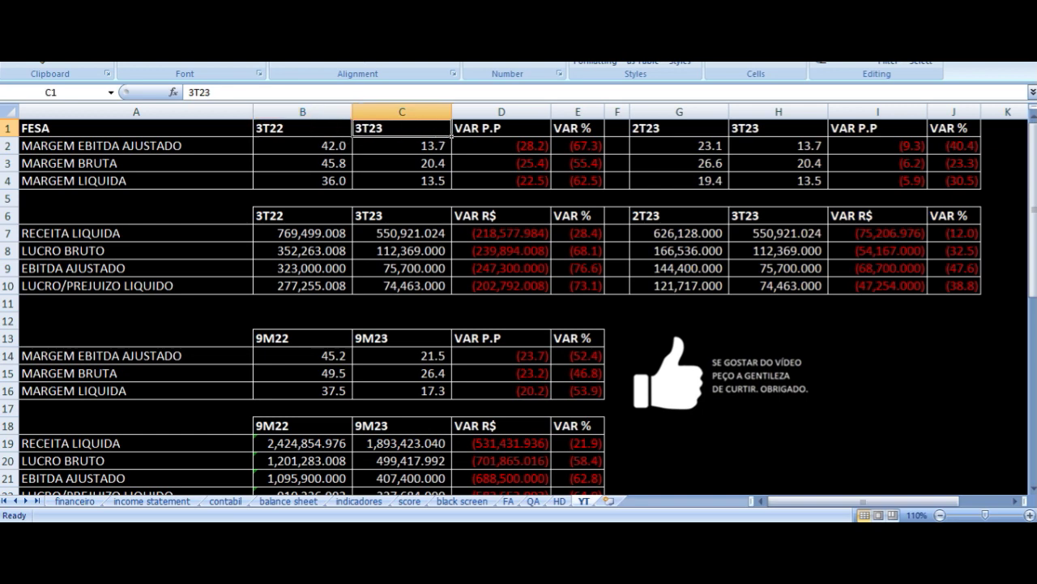
left_click(402, 146)
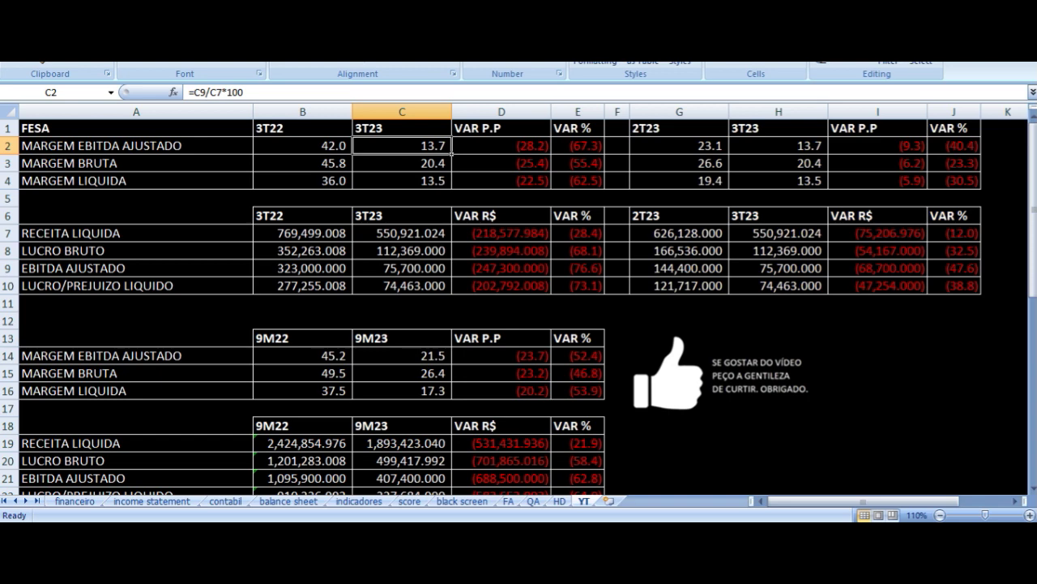
left_click(302, 146)
left_click(402, 146)
left_click(501, 146)
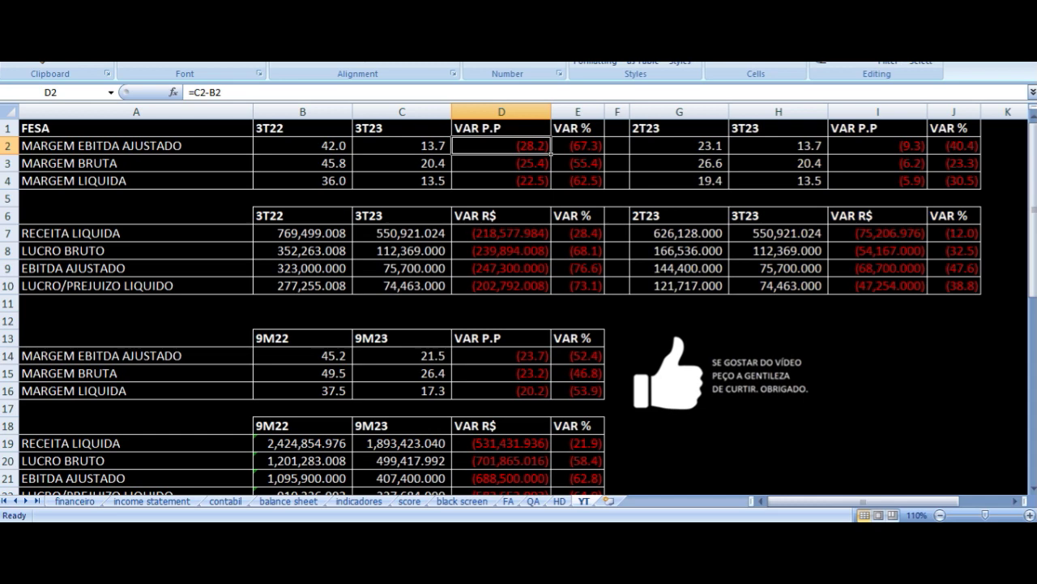
Step: Review the MARGEM BRUTA row for 3T22 and 3T23, ending on its percentage-point variation in D3
key("Down")
key("Left")
key("Left")
key("Left")
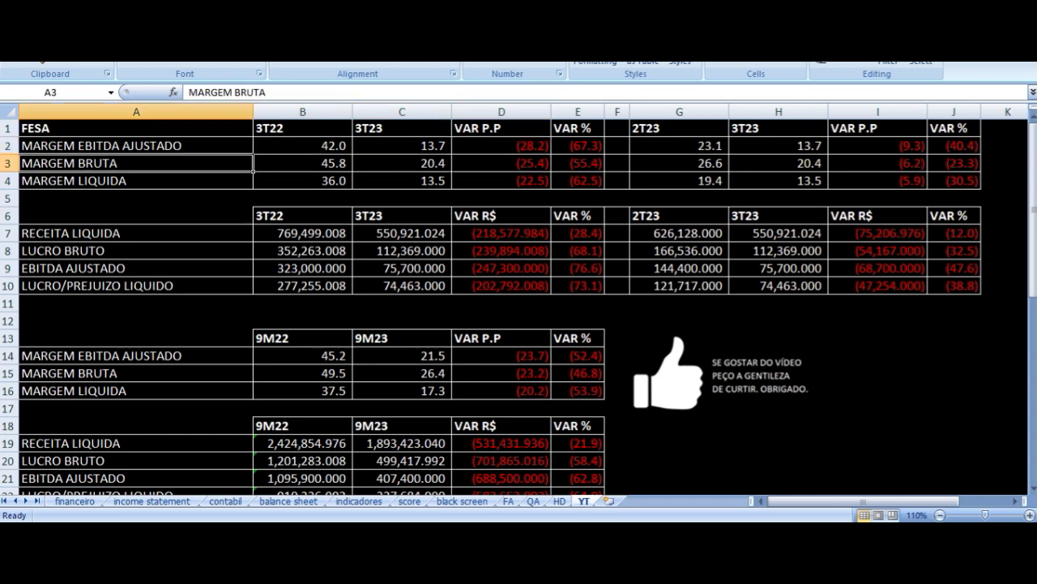
left_click(302, 164)
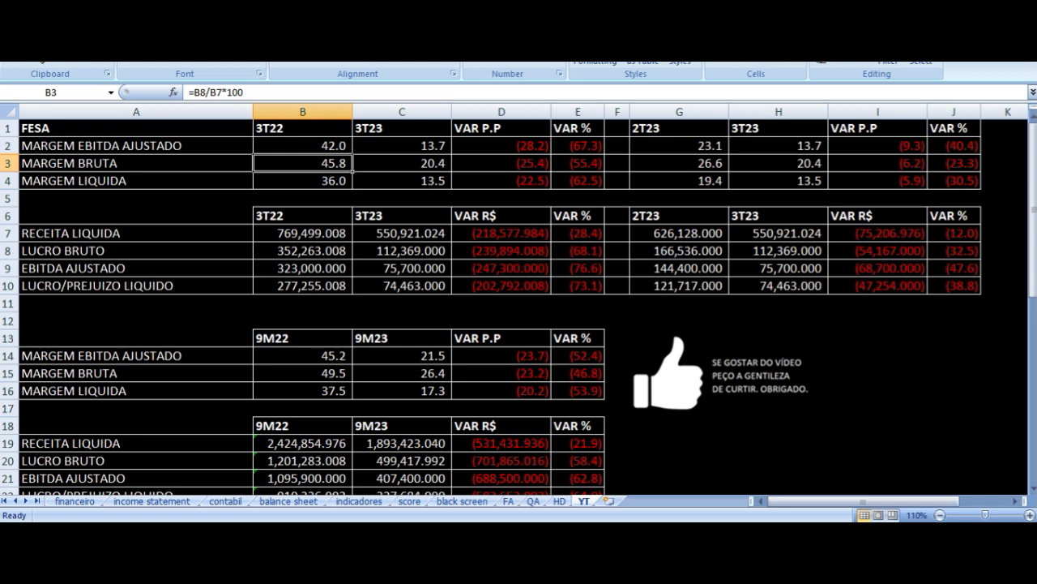
left_click(402, 164)
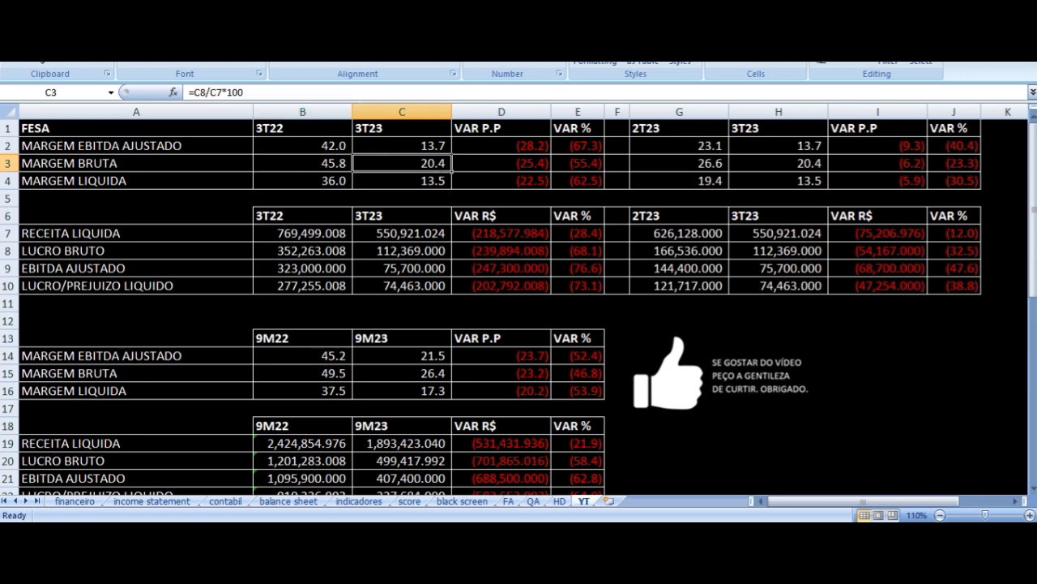
key("Right")
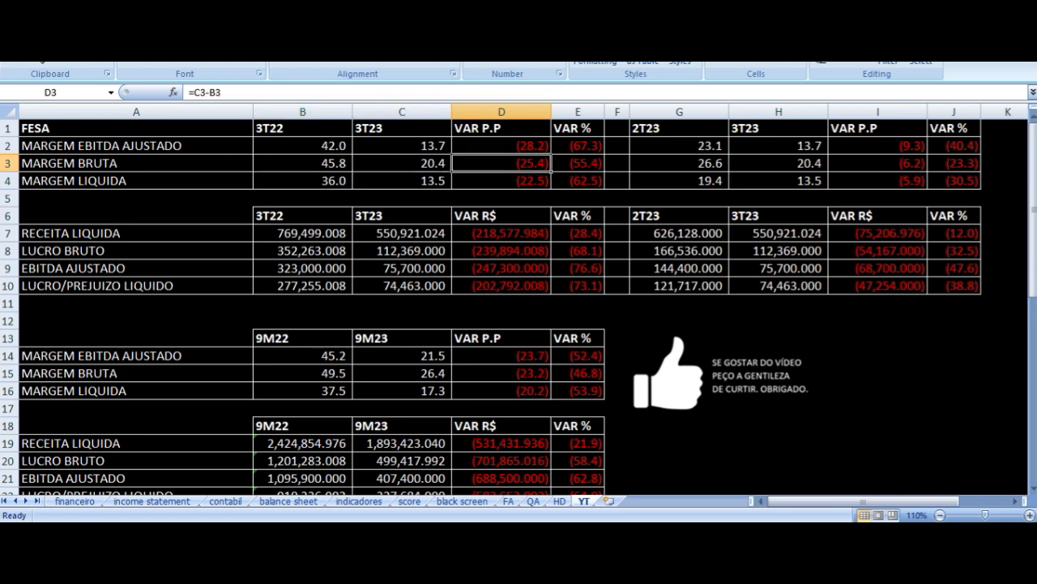
Step: Review the MARGEM LIQUIDA row for 3T22 and 3T23, ending on its percentage-point variation in D4
key("Down")
key("Left")
key("Left")
key("Left")
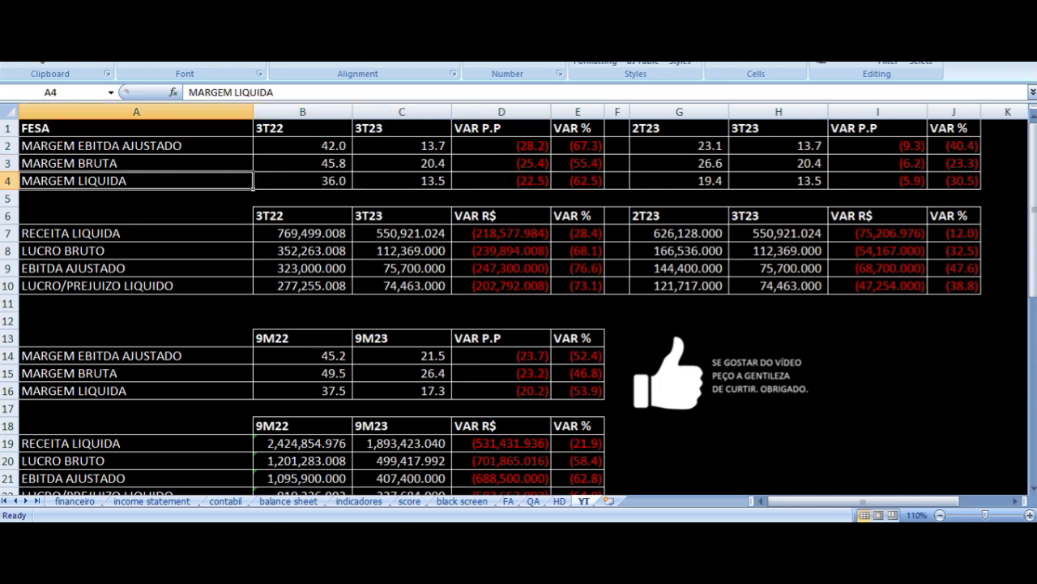
key("Right")
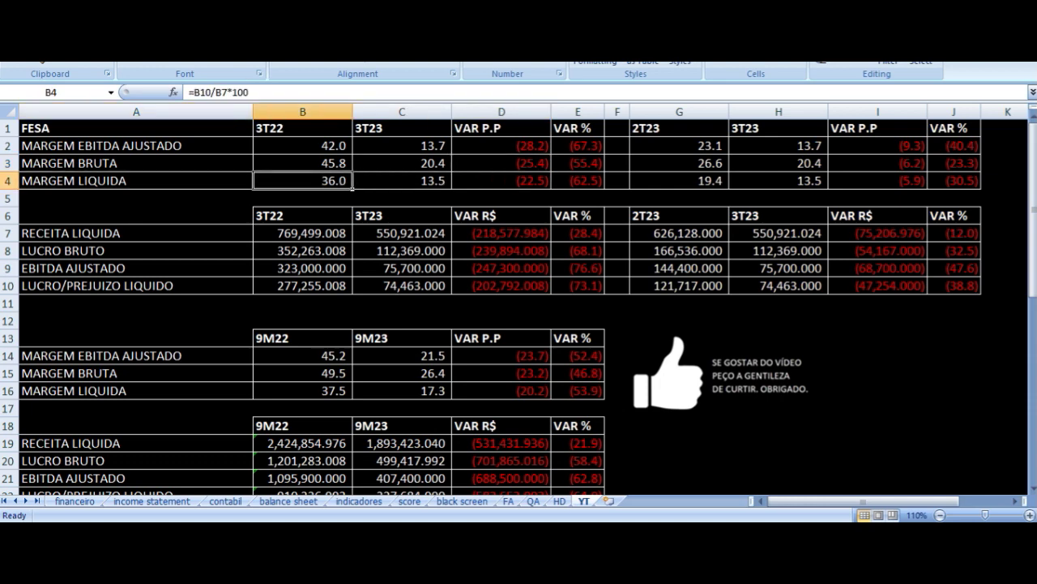
key("Right")
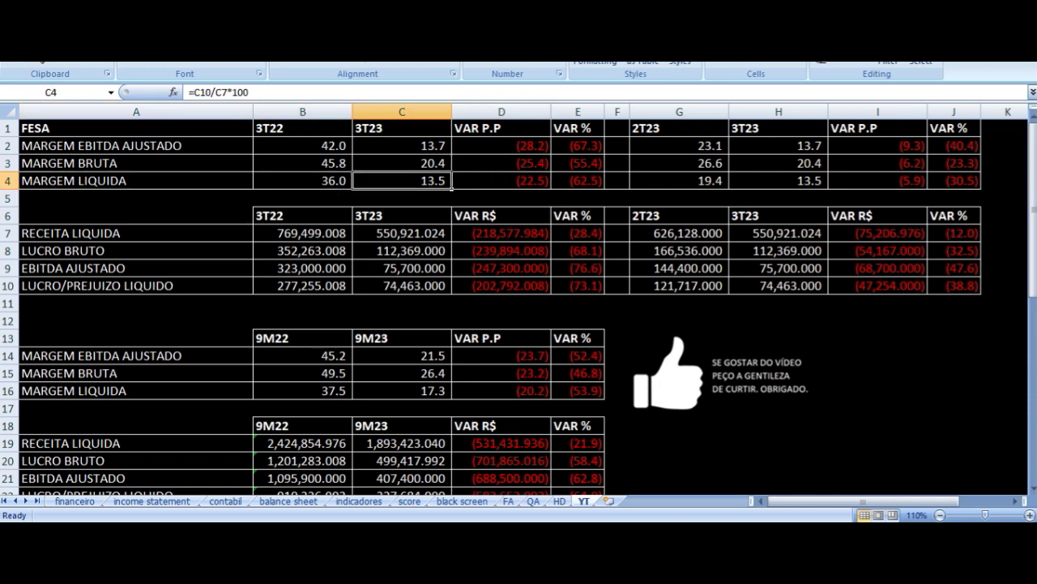
key("Right")
Step: Review the RECEITA LIQUIDA row for 3T22 and 3T23 across to its percentage variation in E7
key("Down")
key("Down")
key("Down")
key("Left")
key("Left")
key("Left")
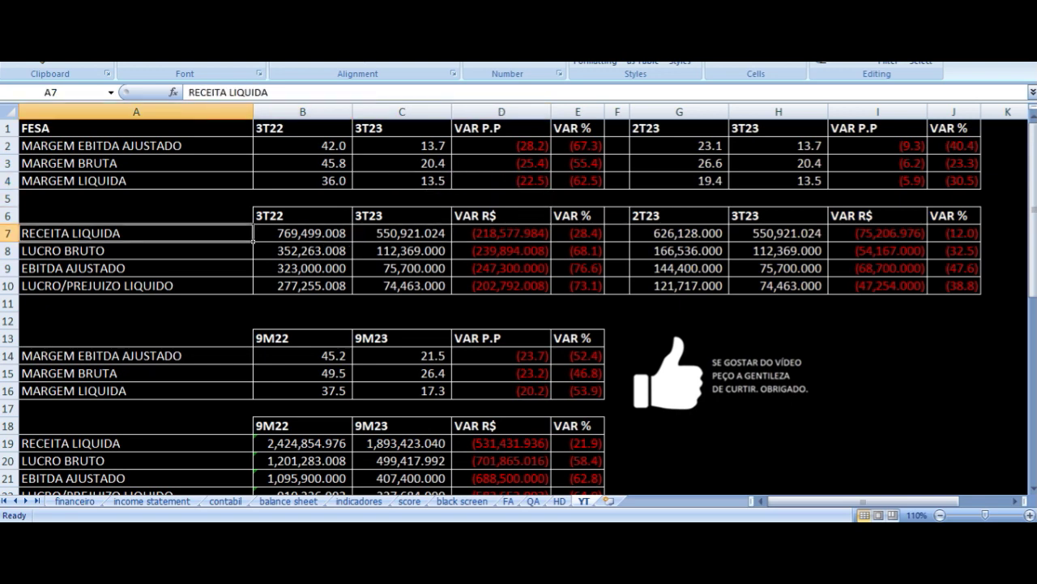
key("Right")
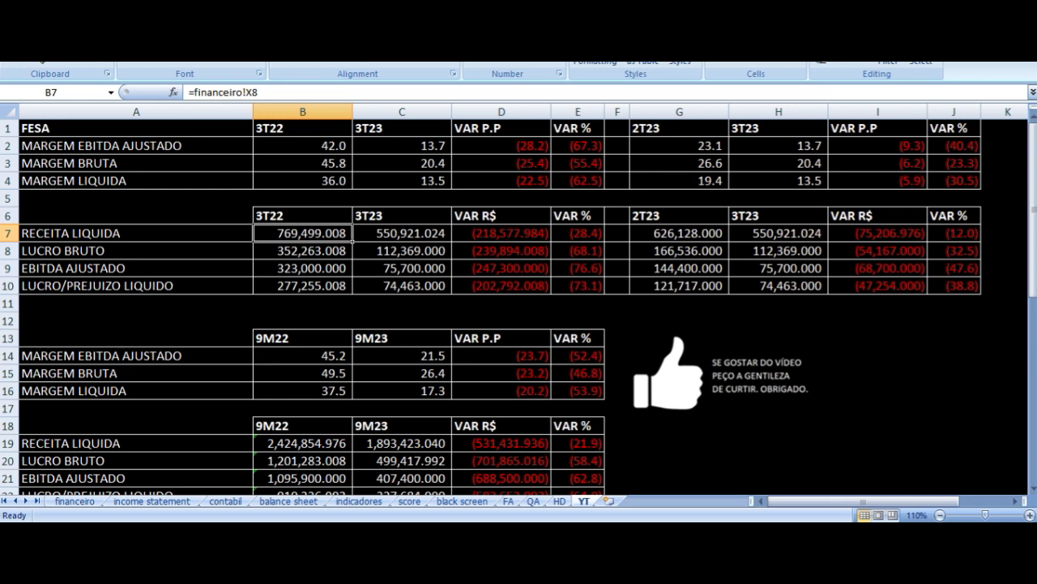
key("Right")
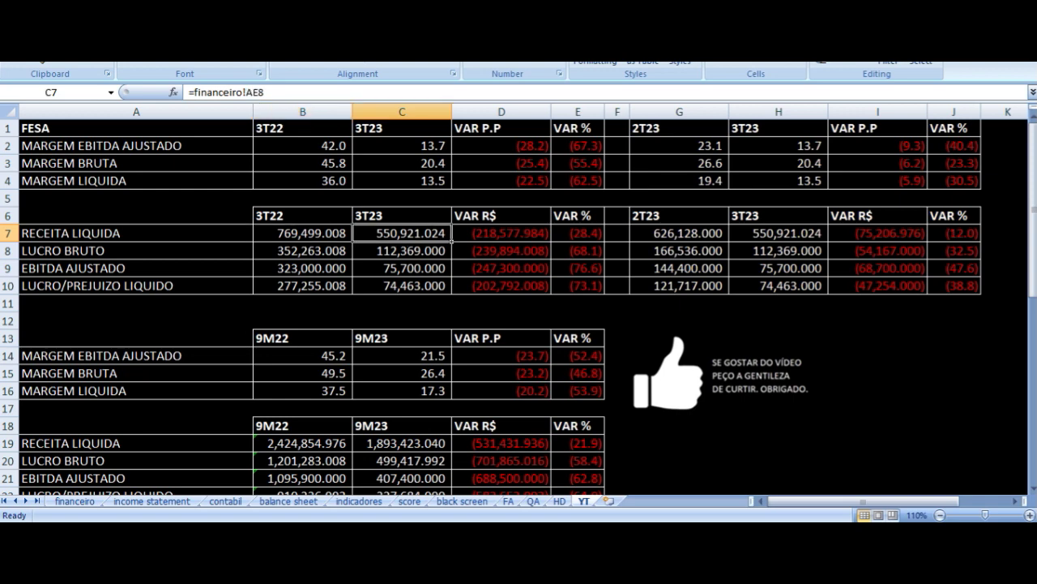
key("Right")
key("Right")
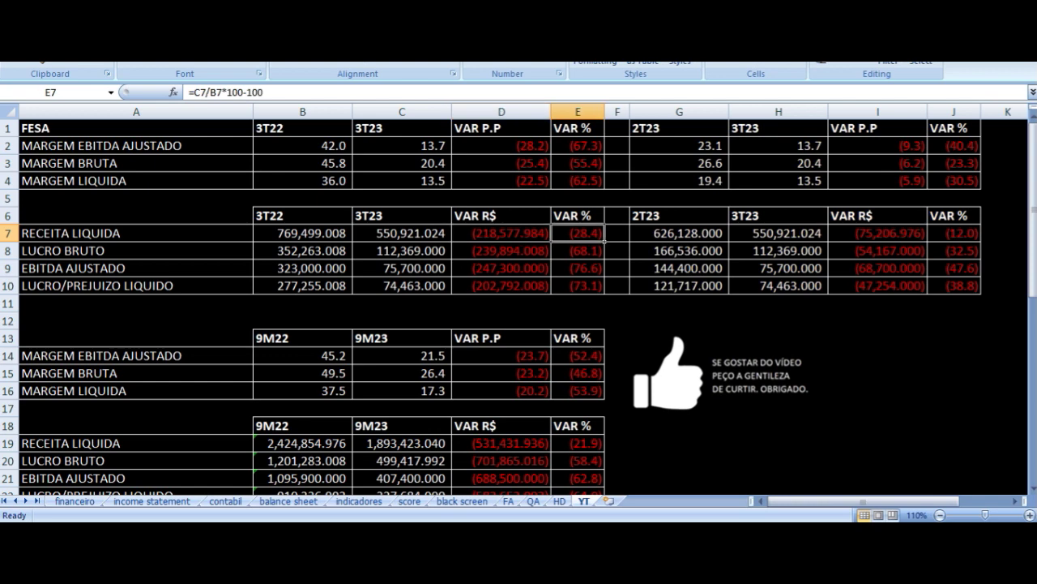
Step: Review the LUCRO BRUTO row for 3T22 and 3T23 across to its percentage variation in E8
key("Down")
key("Left")
key("Left")
key("Left")
key("Left")
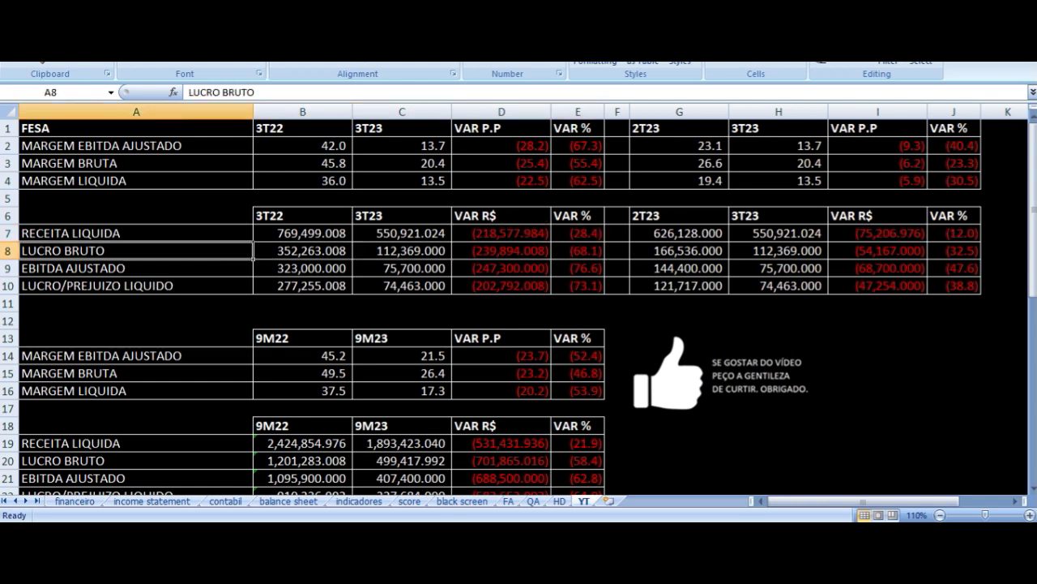
key("Right")
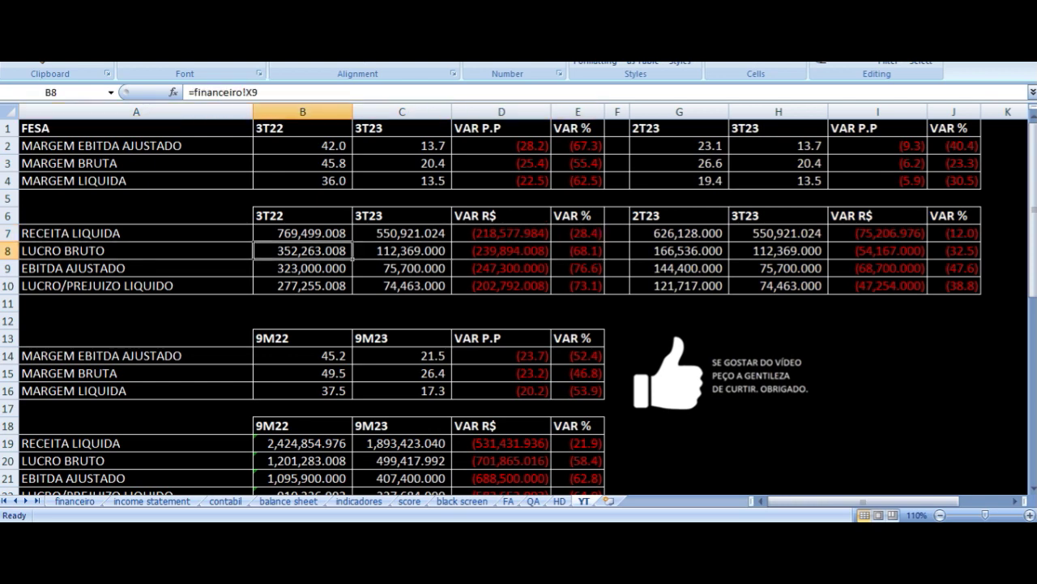
key("Right")
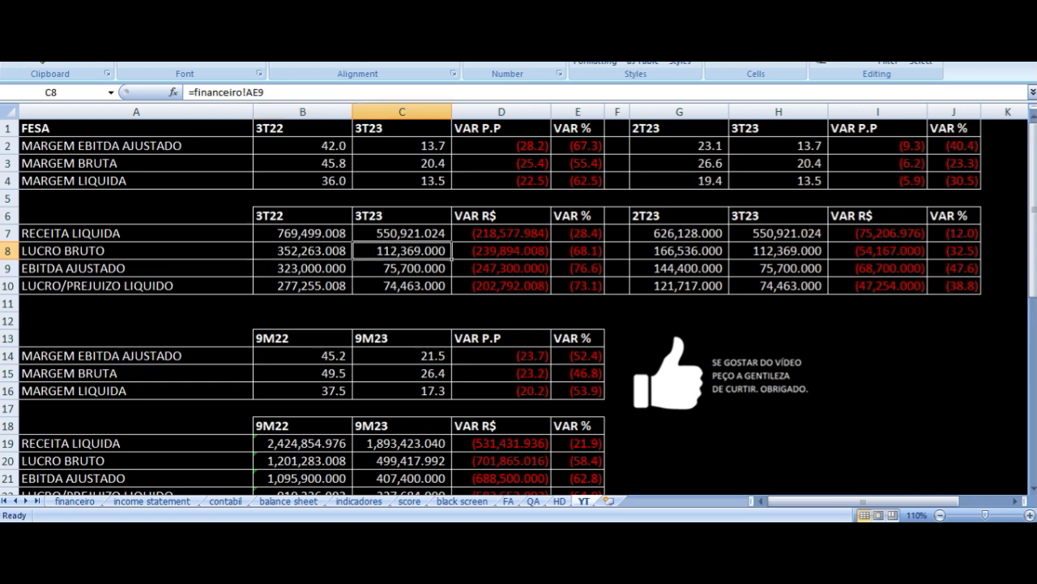
key("Right")
key("Right")
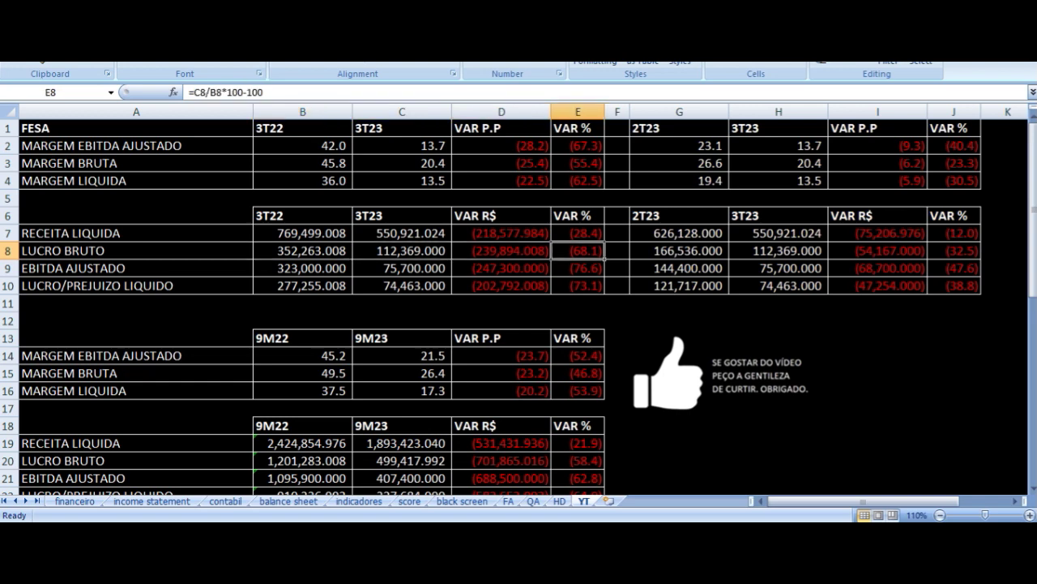
Step: Review the EBITDA AJUSTADO row for 3T22 and 3T23 across to its percentage variation in E9
key("Down")
key("Left")
key("Left")
key("Left")
key("Left")
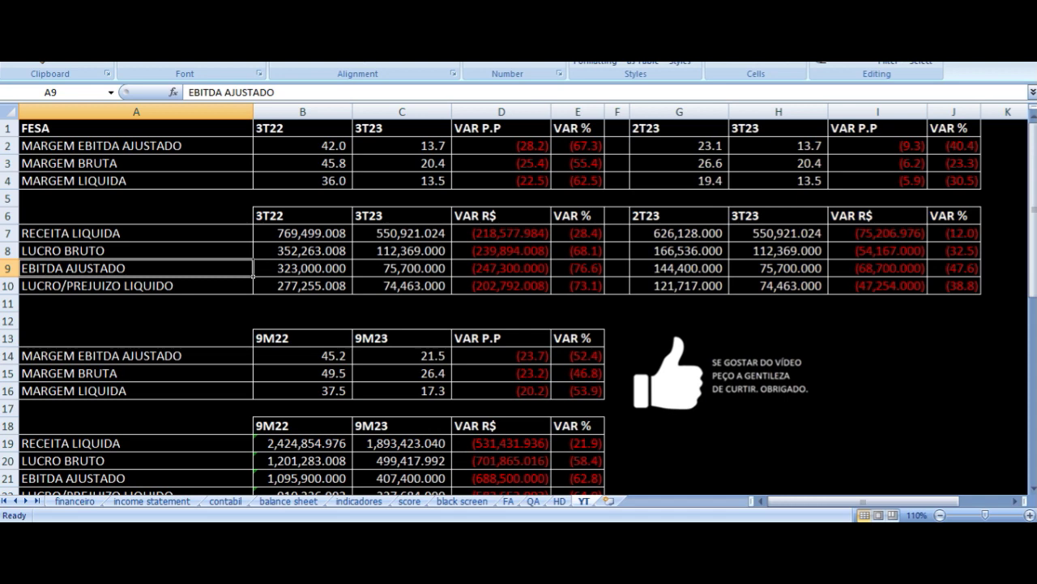
key("Right")
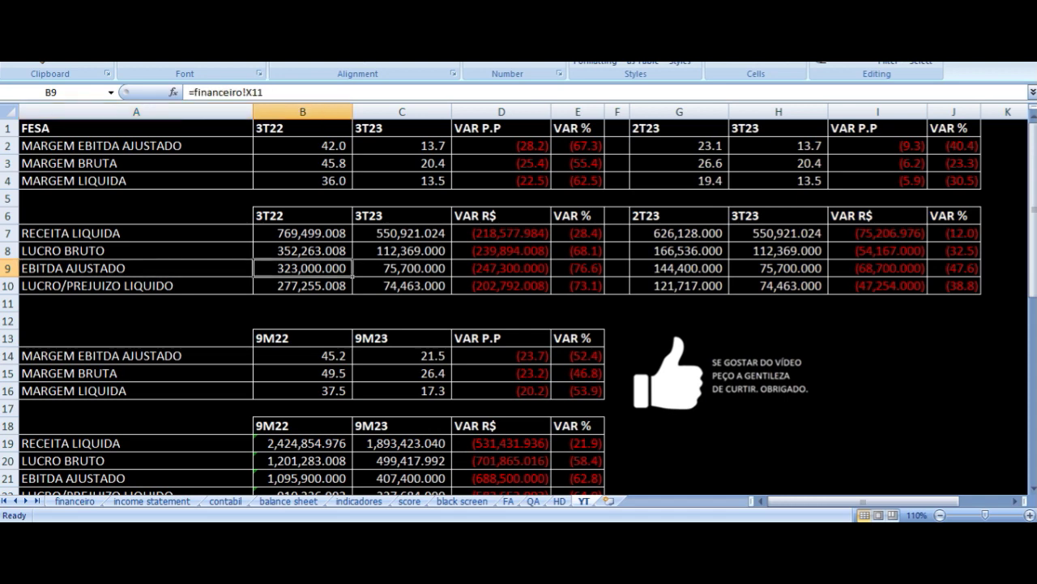
key("Right")
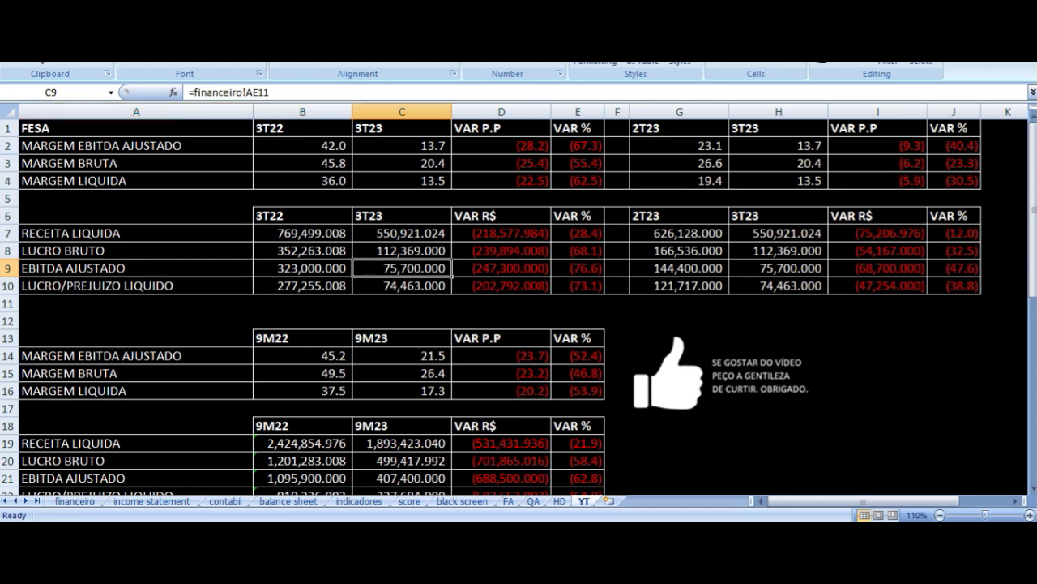
key("Right")
key("Right")
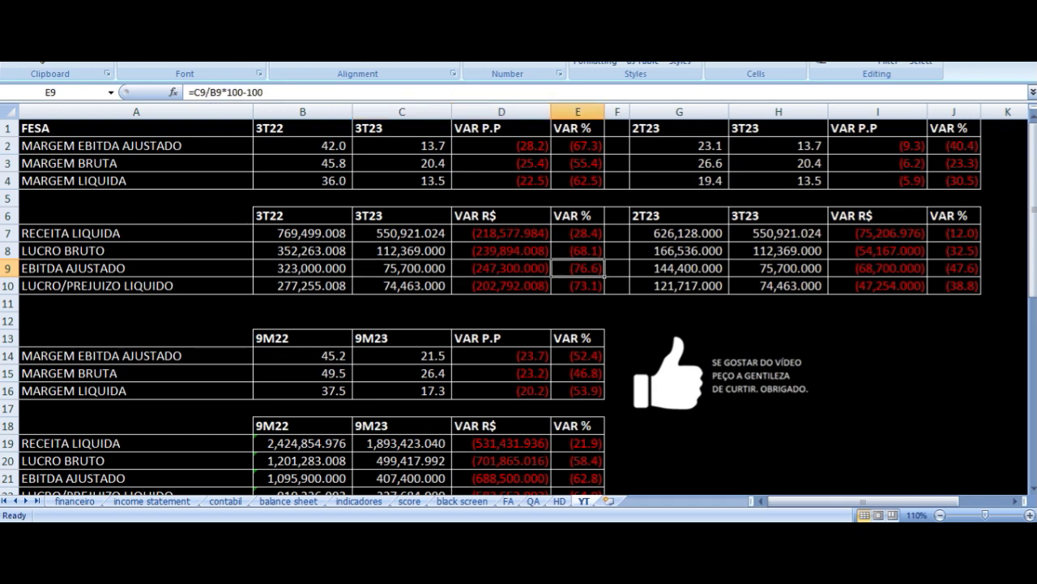
Step: Review the LUCRO/PREJUIZO LIQUIDO row for 3T22 and 3T23 across to its percentage variation in E10
key("Down")
key("Left")
key("Left")
key("Left")
key("Left")
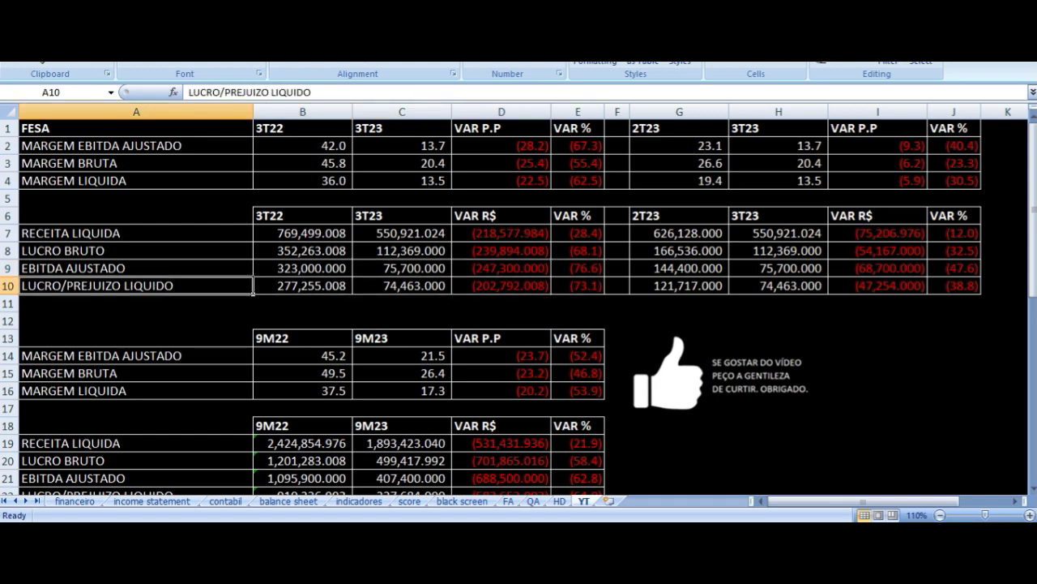
key("Right")
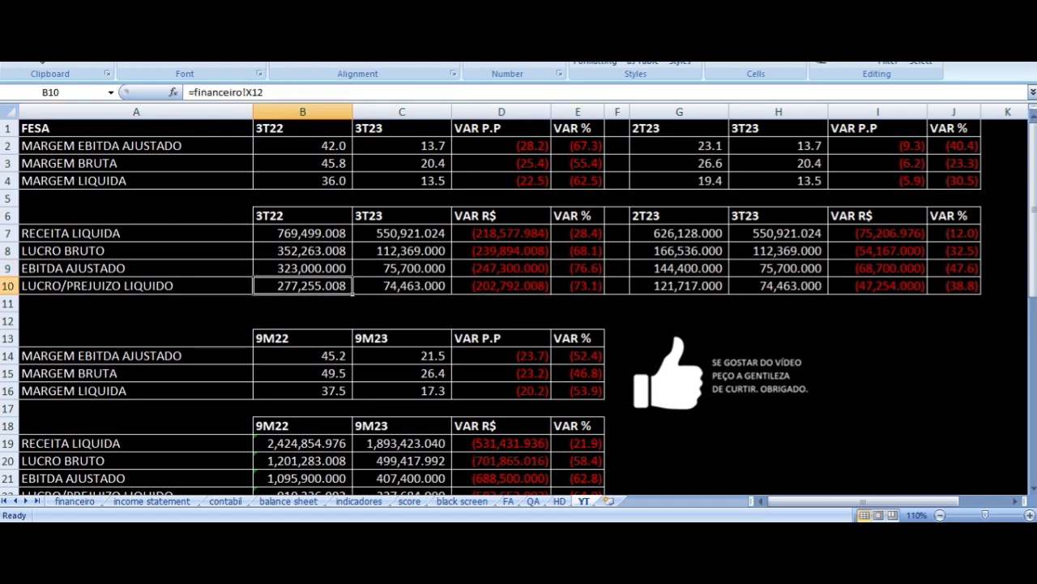
key("Right")
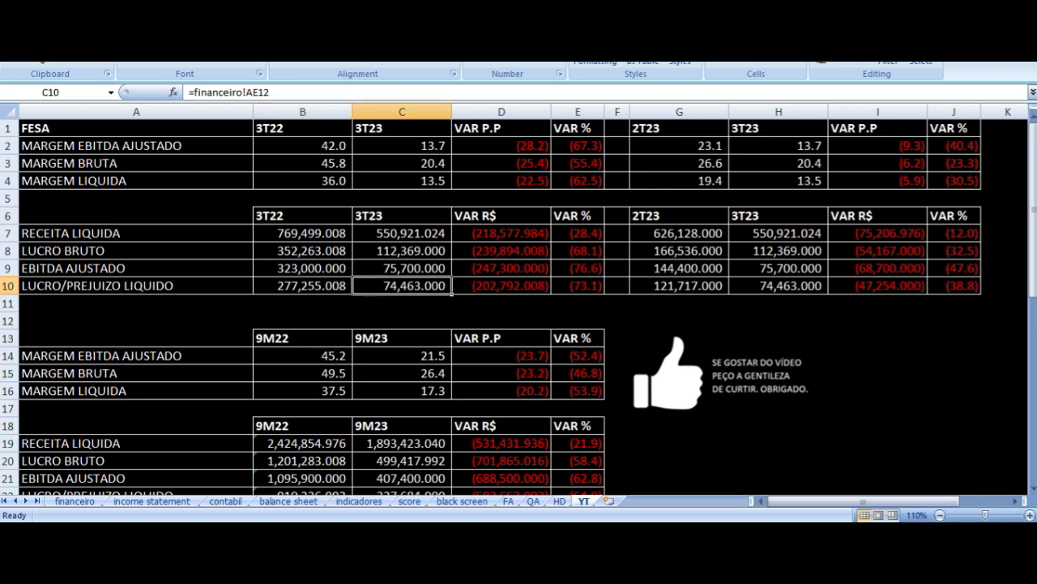
key("Right")
key("Right")
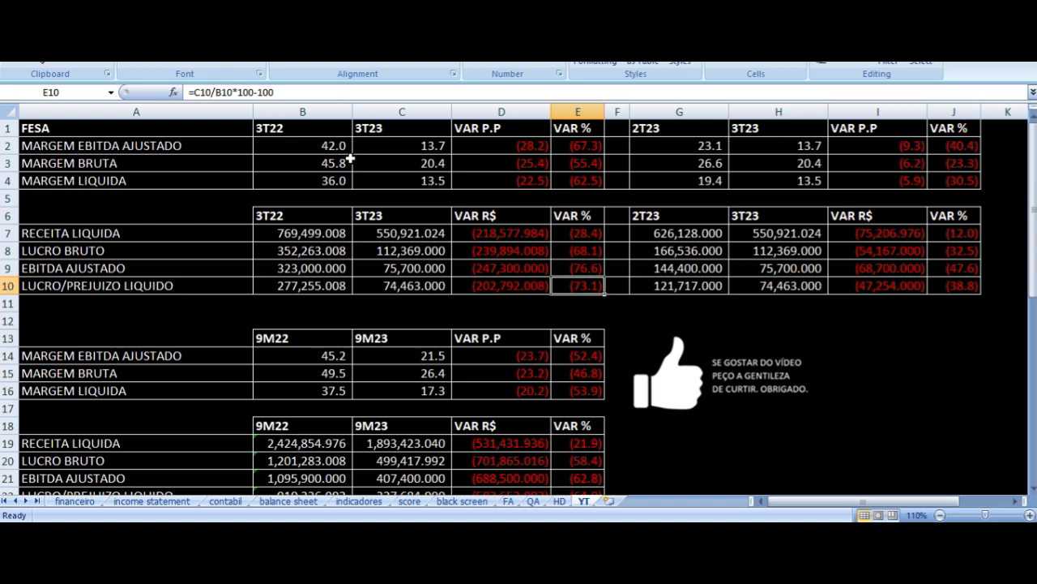
Step: Highlight the full 3T22 versus 3T23 comparison in B1:E10 and the 3T23 amounts in C7:C10 for an overall review
left_click_drag(317, 128, 554, 287)
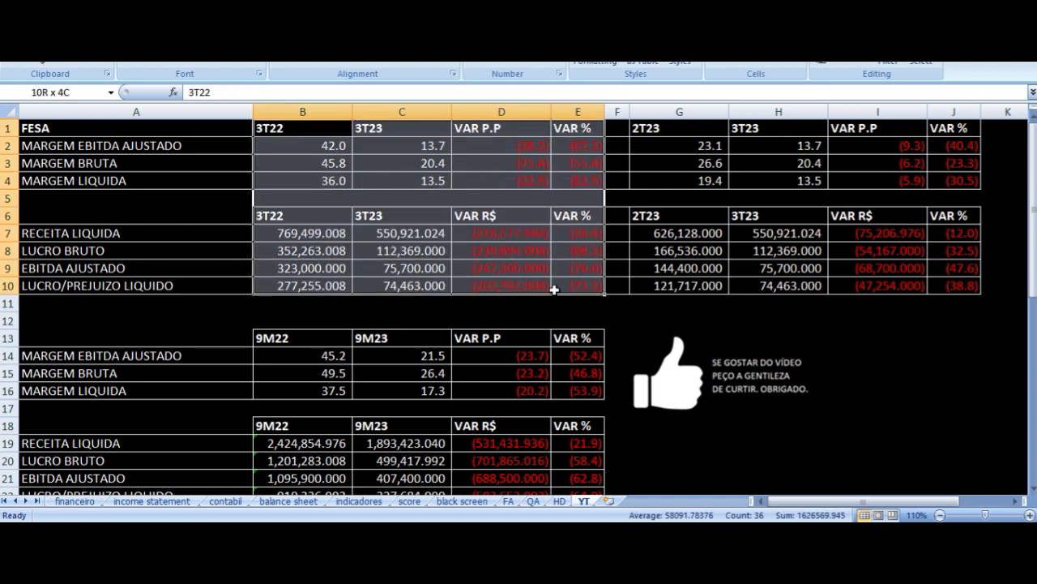
left_click(411, 233)
left_click_drag(411, 234, 402, 285)
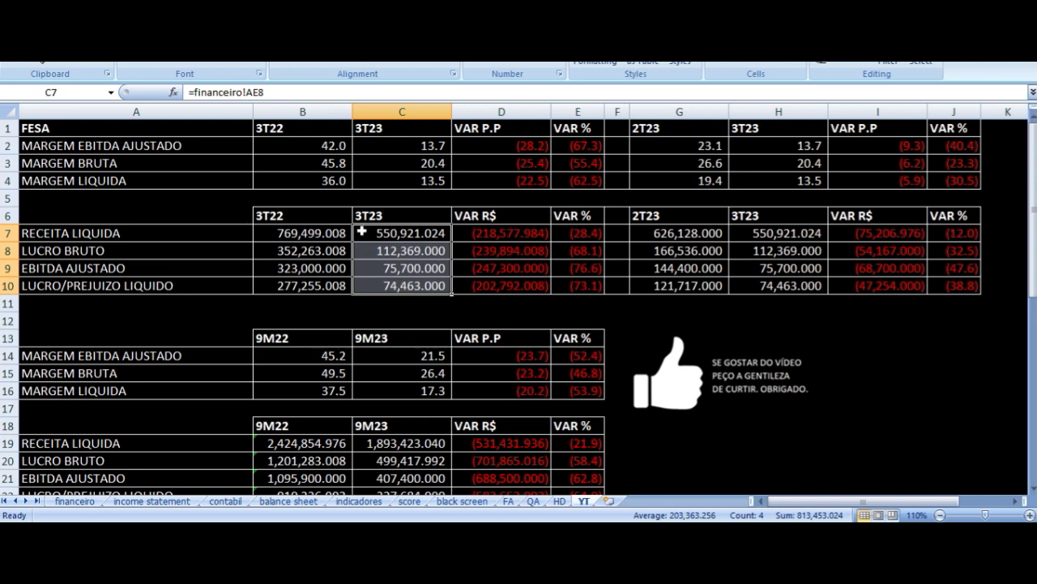
left_click_drag(331, 123, 570, 284)
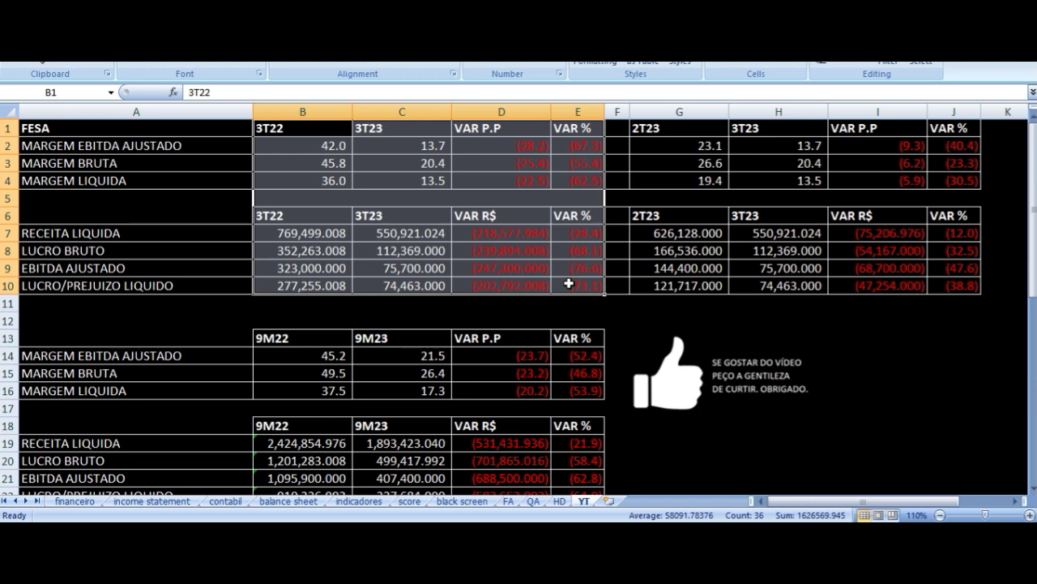
left_click(403, 285)
left_click_drag(308, 128, 574, 289)
Step: Review the MARGEM EBITDA AJUSTADO row for 2T23 and 3T23 across to its percentage-point variation in I2
left_click(656, 129)
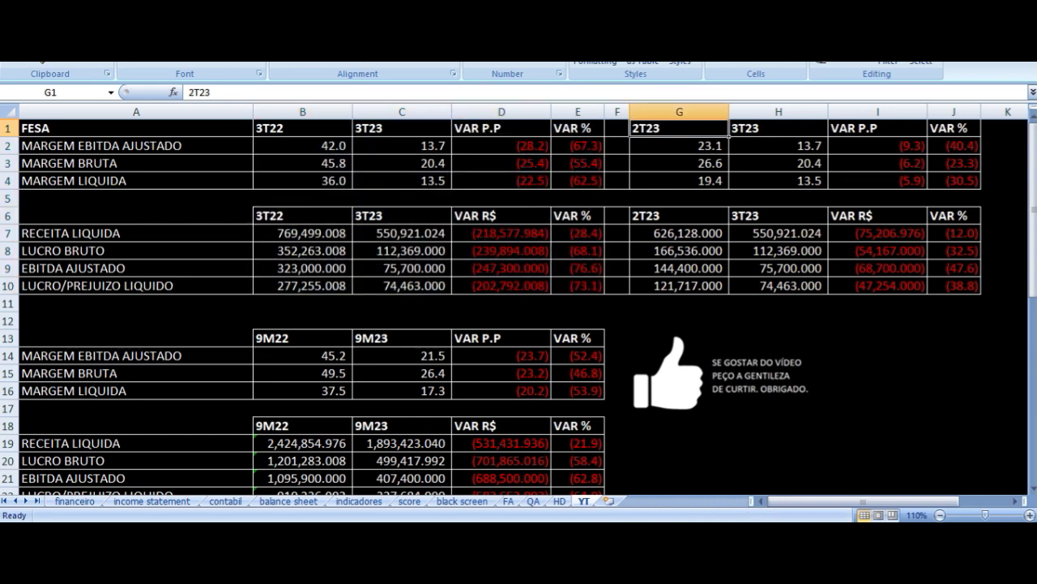
left_click(826, 137)
left_click(723, 148)
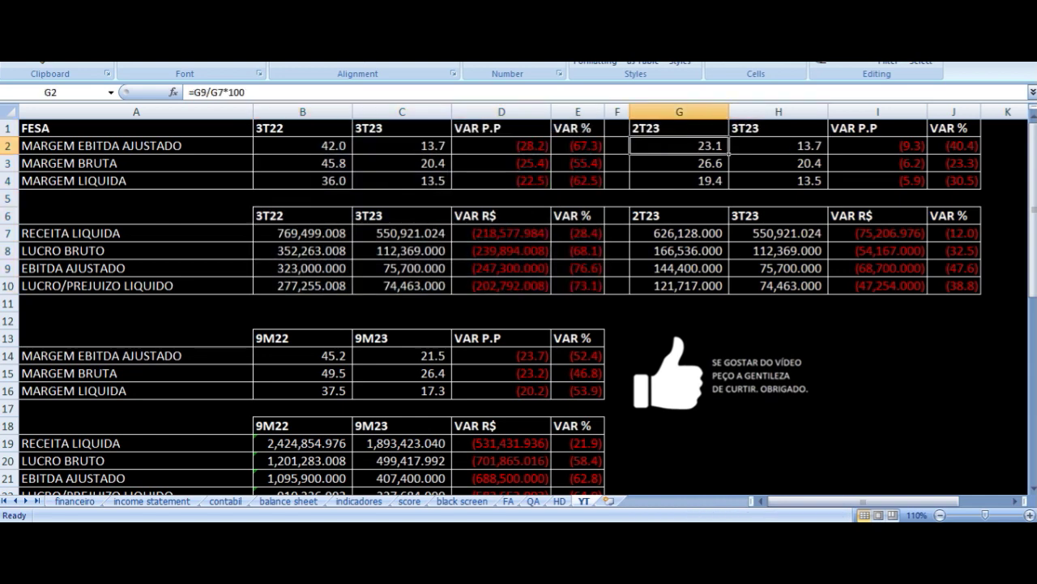
left_click(779, 146)
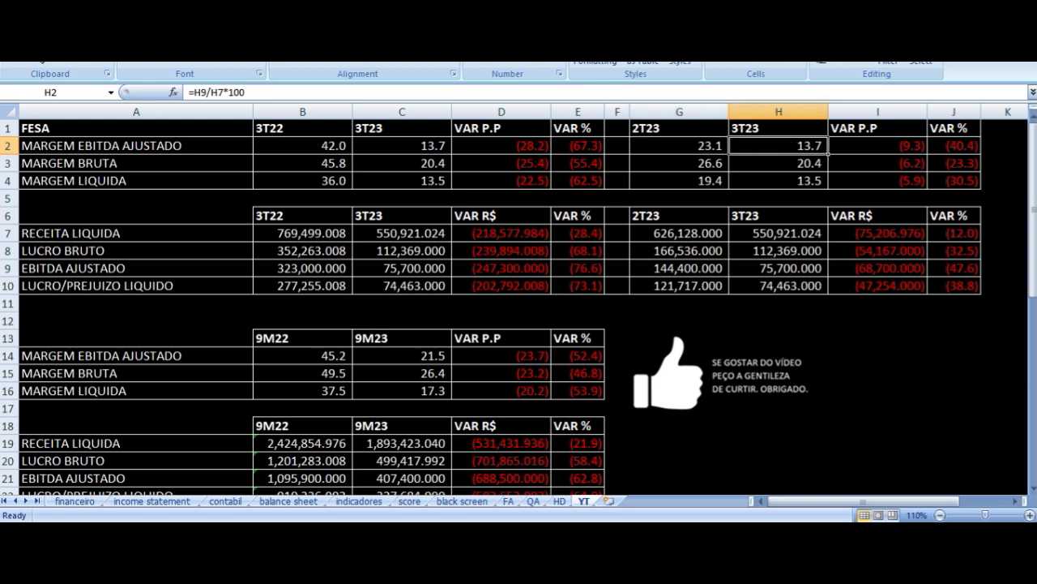
left_click(877, 147)
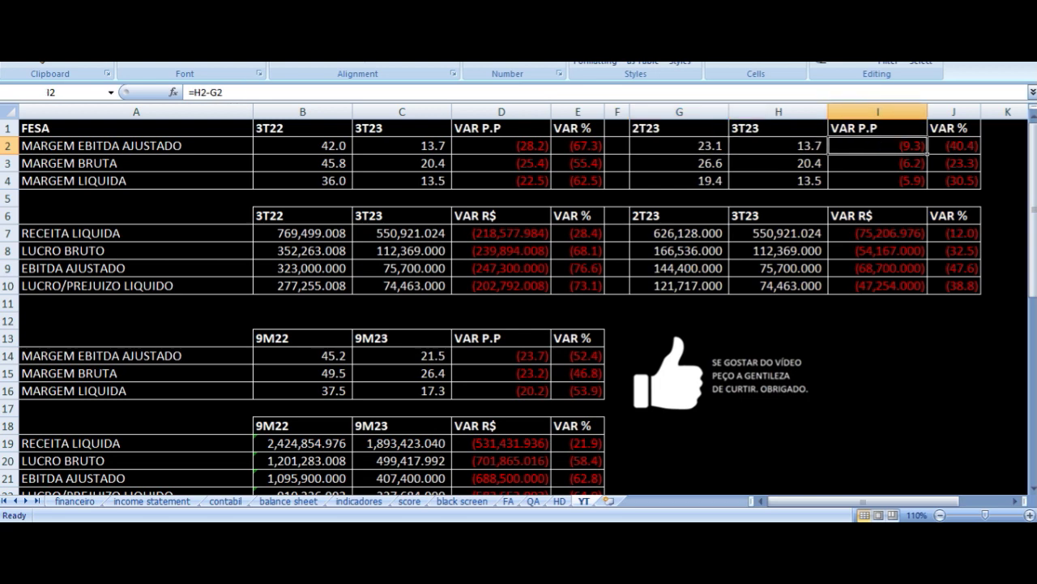
Step: Review the MARGEM BRUTA row for 2T23 and 3T23 across to its percentage-point variation in I3
key("Down")
key("Left")
key("Left")
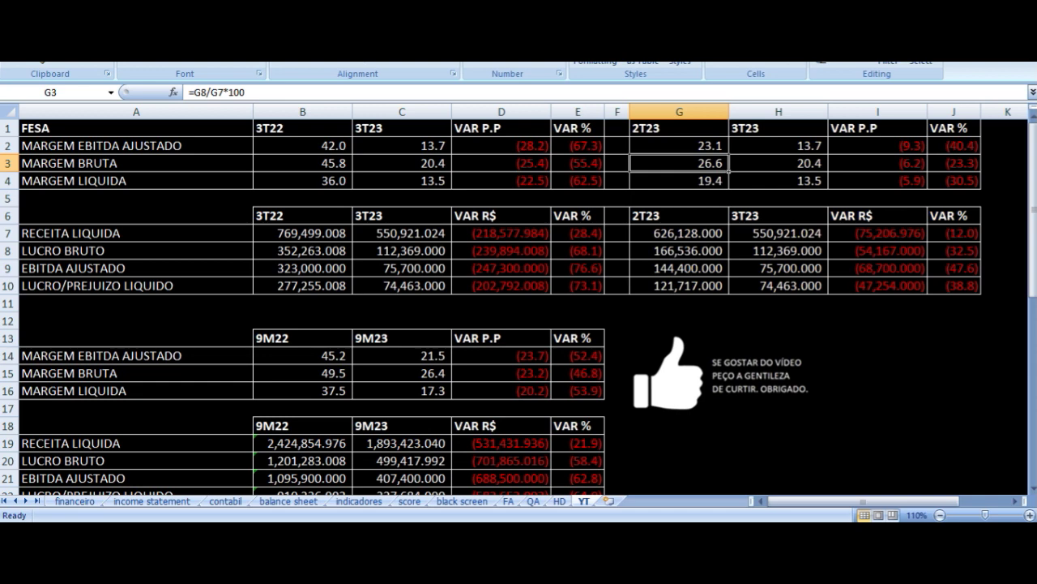
key("Right")
key("Right")
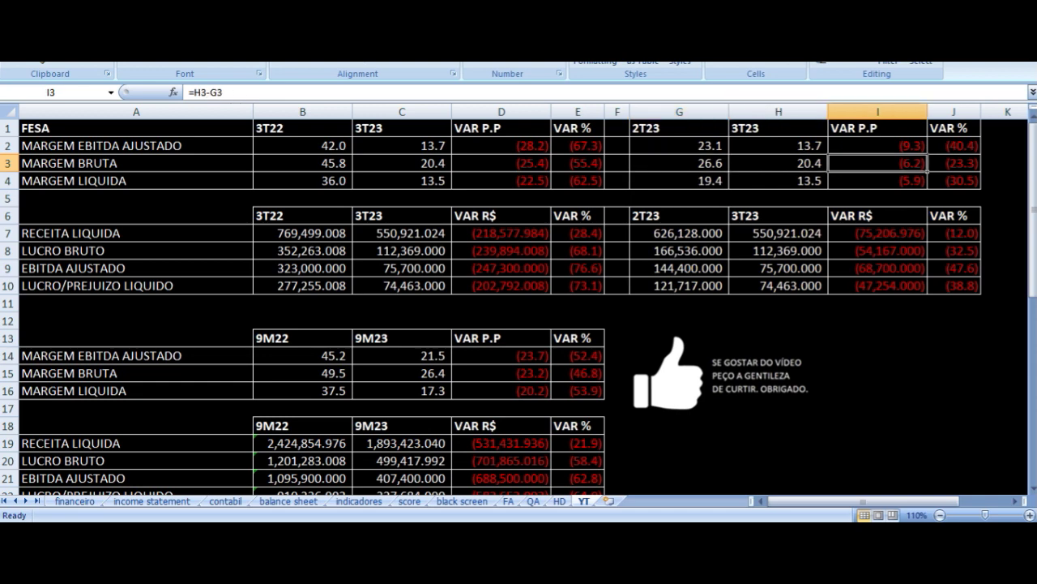
Step: Review the MARGEM LIQUIDA row for 2T23 and 3T23 across to its percentage-point variation in I4
key("Down")
key("Left")
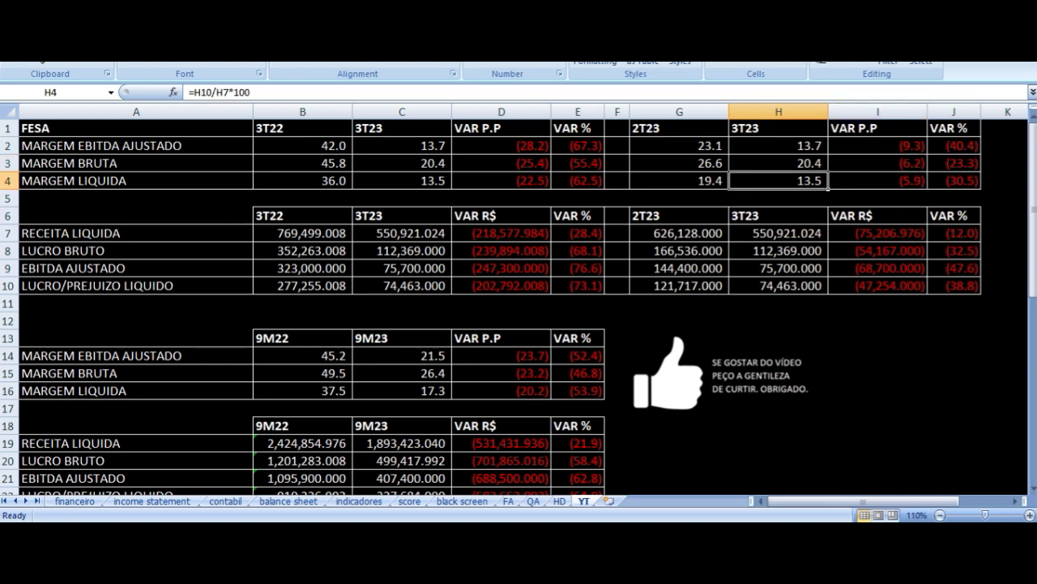
key("Left")
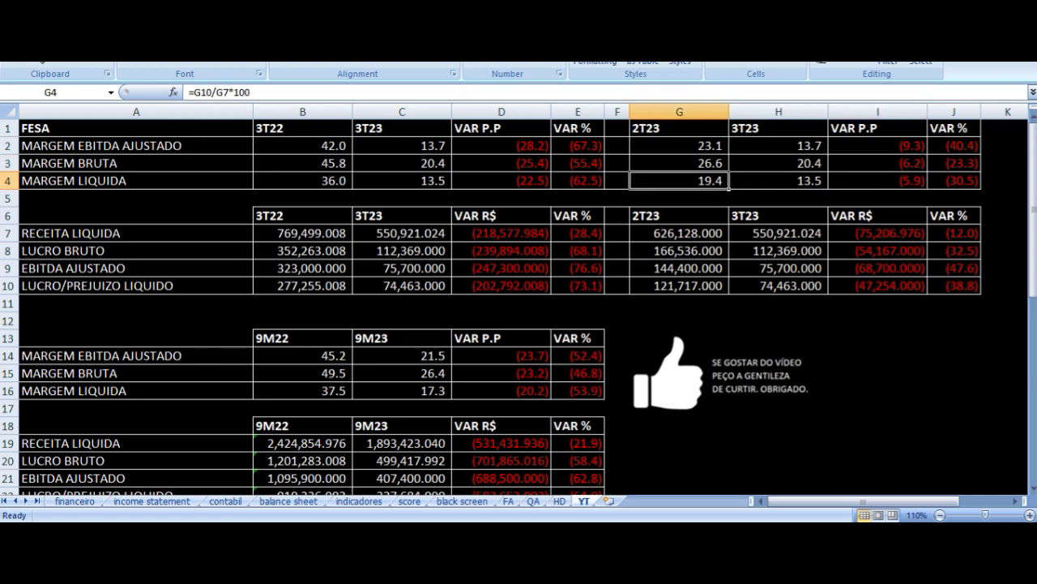
key("Right")
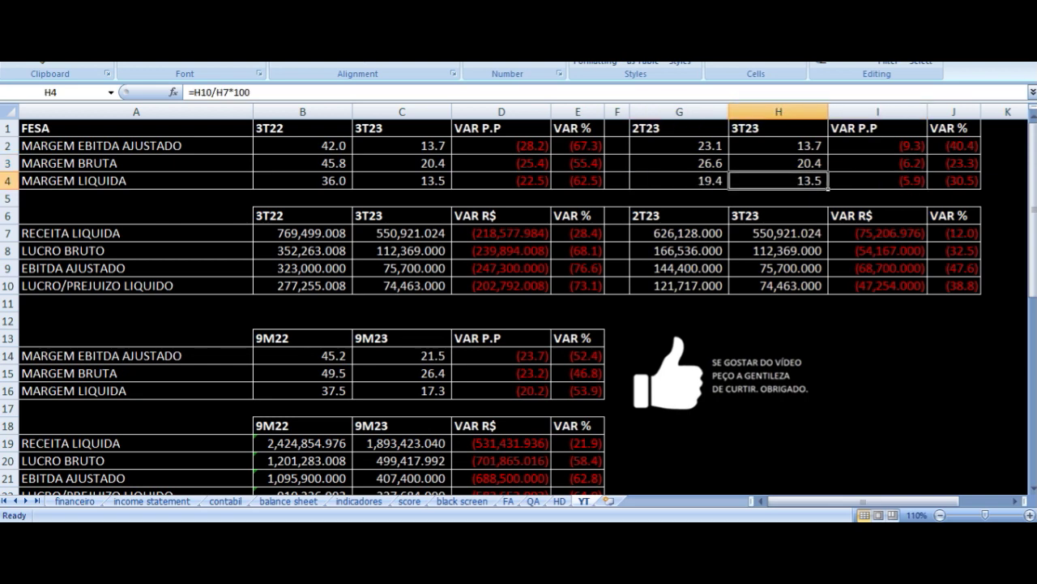
key("Right")
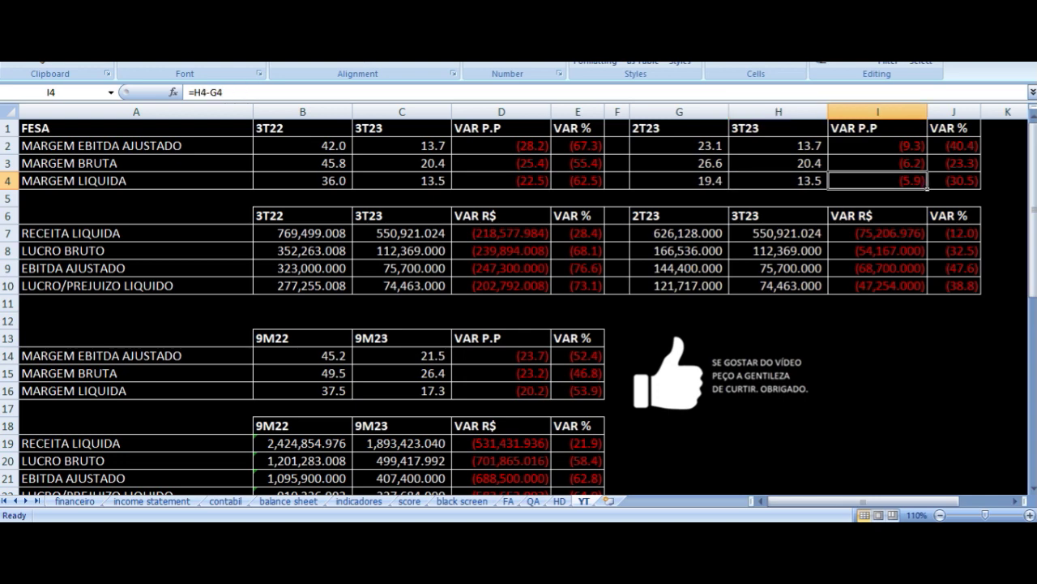
Step: Review the RECEITA LIQUIDA row for 2T23 and 3T23 across to its R$ and percentage variations in I7 and J7
key("Down")
key("Down")
key("Down")
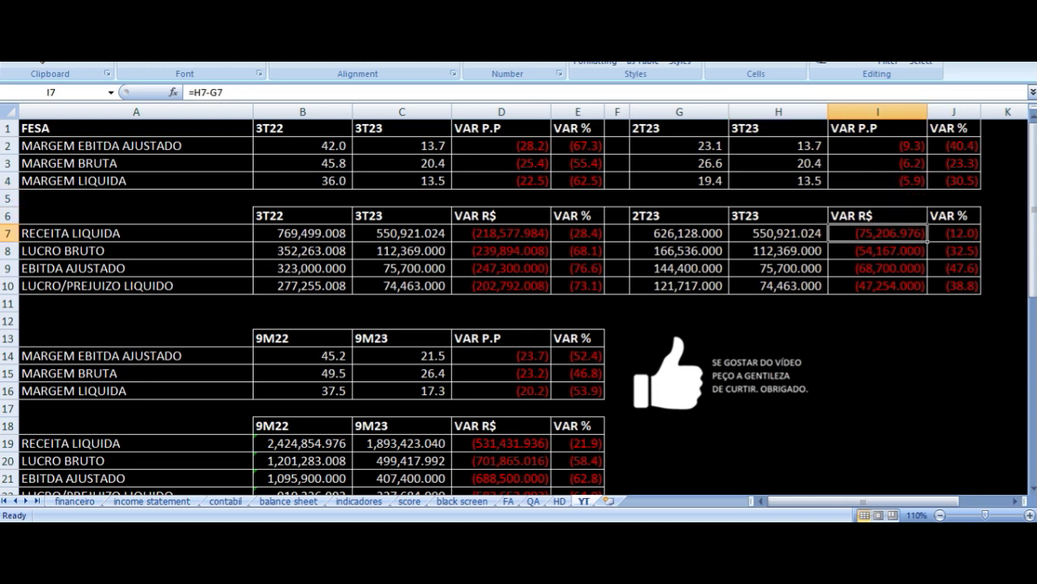
key("Left")
key("Left")
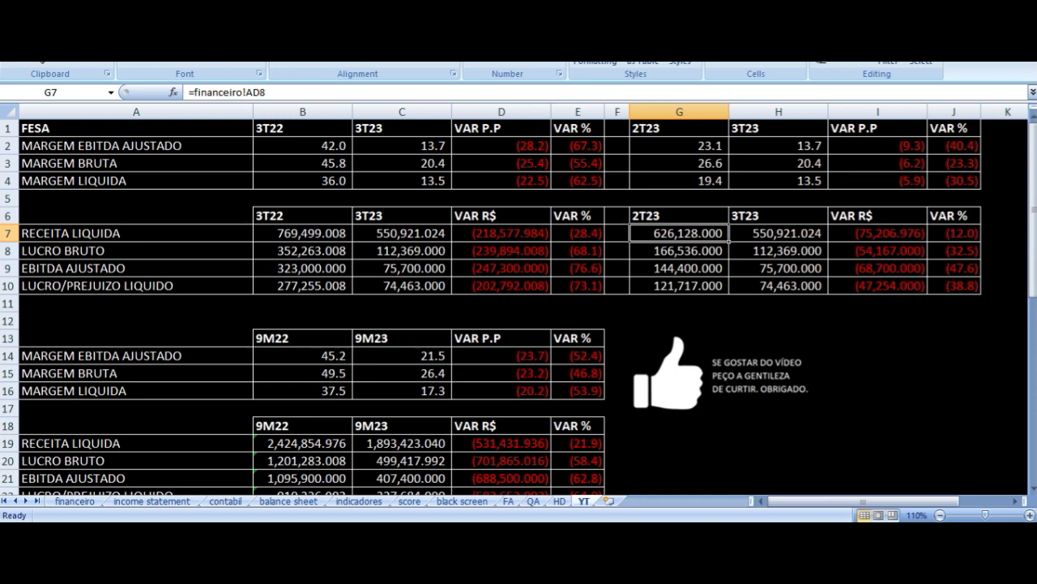
key("Right")
key("Right")
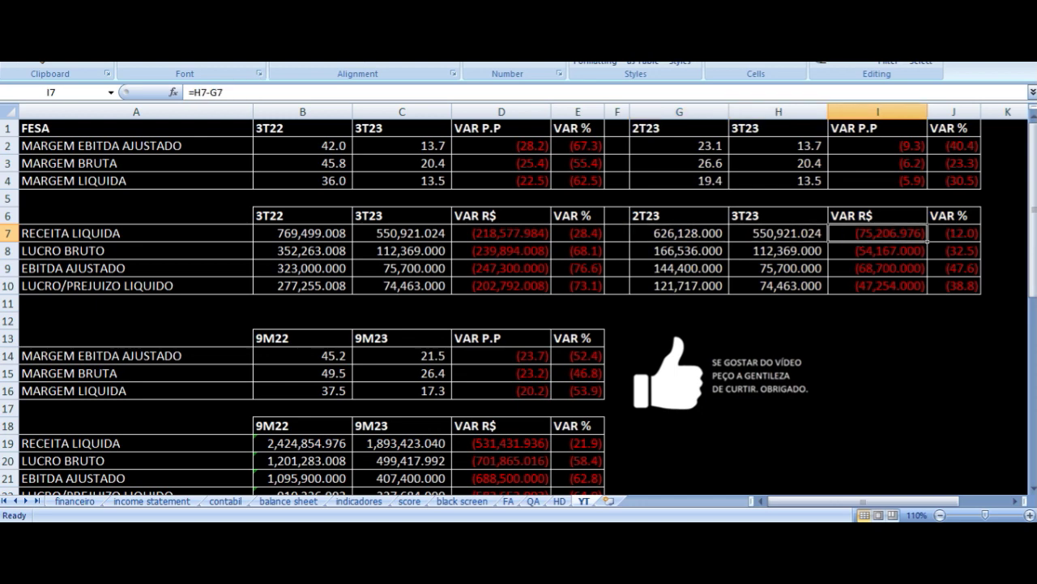
key("Right")
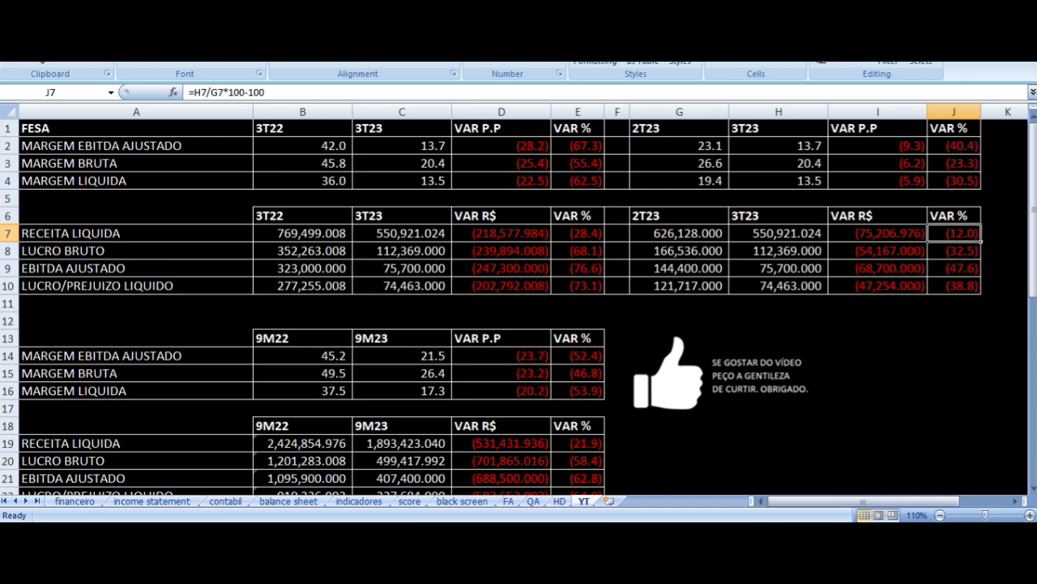
Step: Review the LUCRO BRUTO row for 2T23 and 3T23, including its percentage variation in J8 and R$ variation in I8
key("Down")
key("Left")
key("Left")
key("Left")
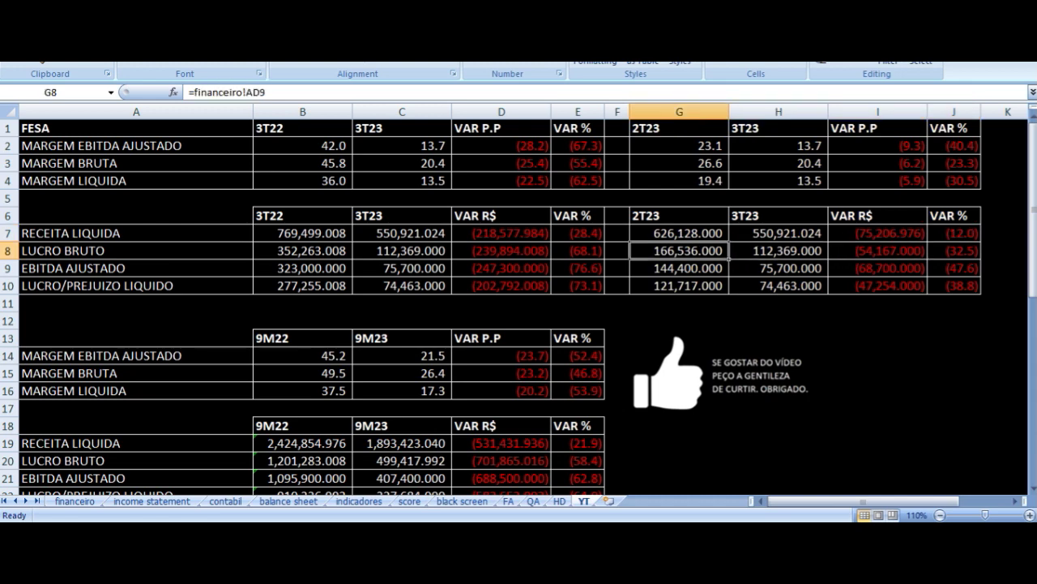
key("Right")
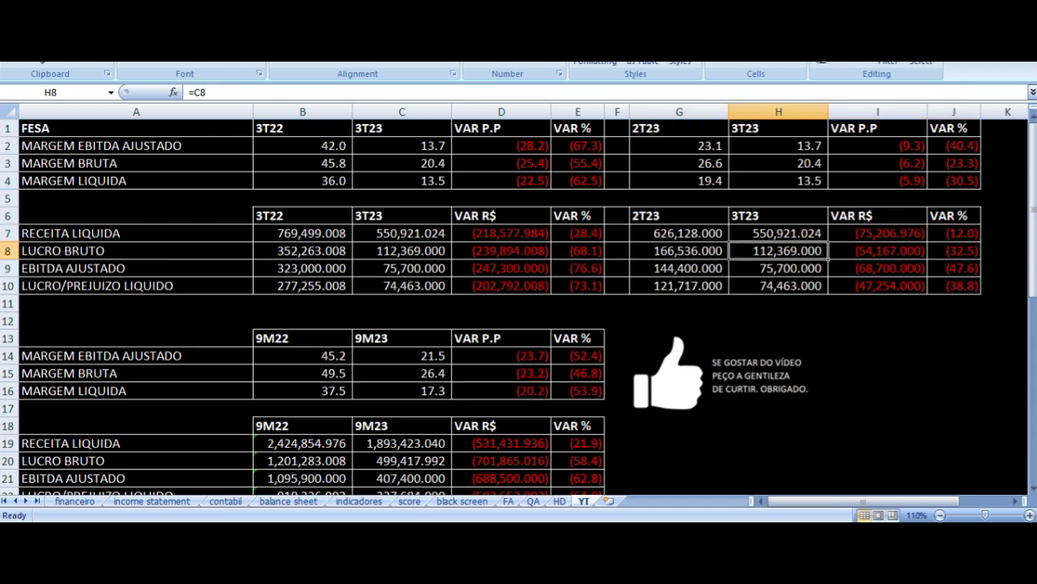
key("Right")
key("Right")
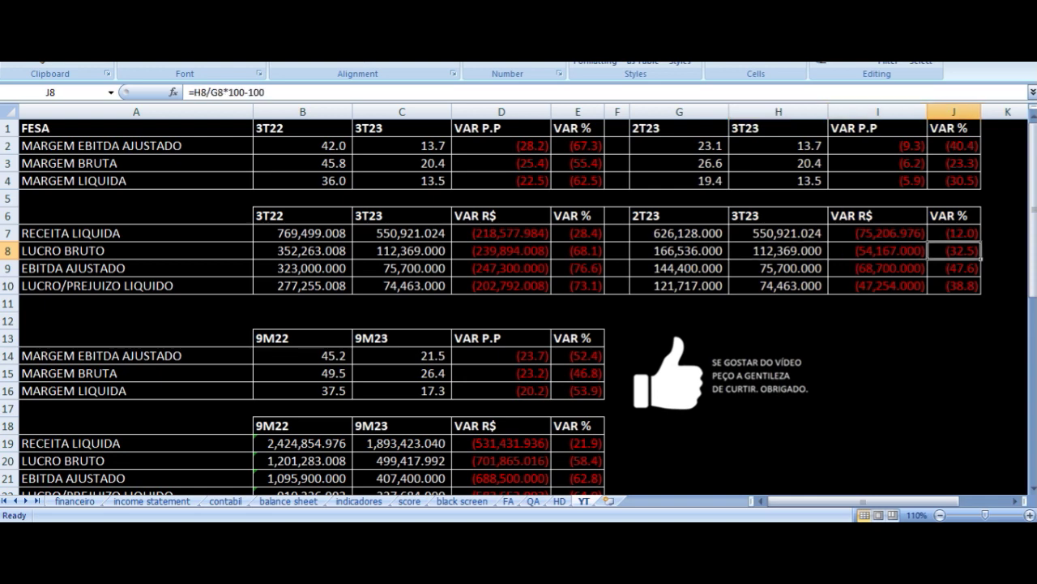
key("Left")
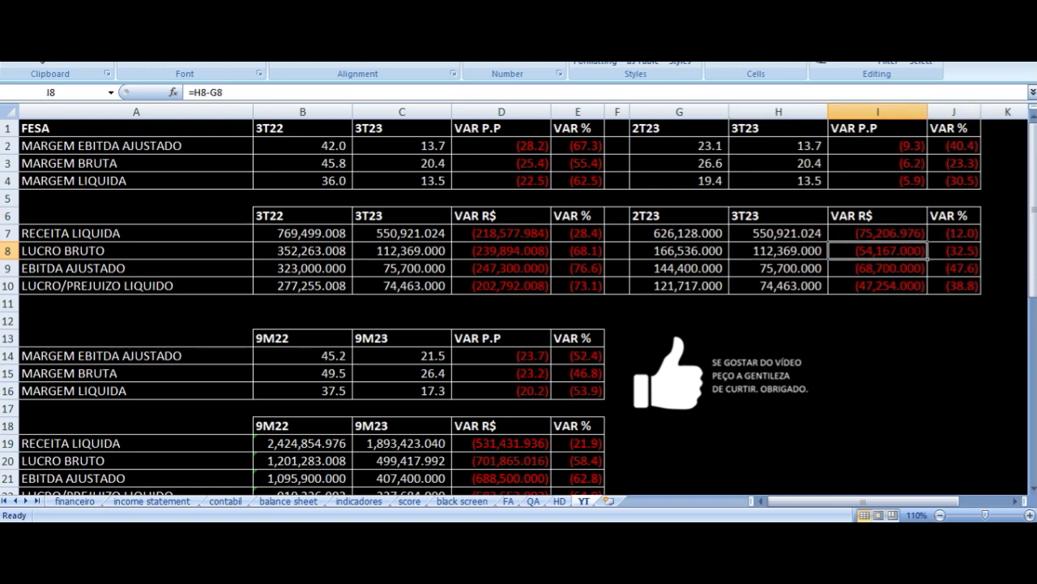
Step: Review the EBITDA AJUSTADO row for 2T23 and 3T23 across to its percentage variation in J9
key("Down")
key("Left")
key("Left")
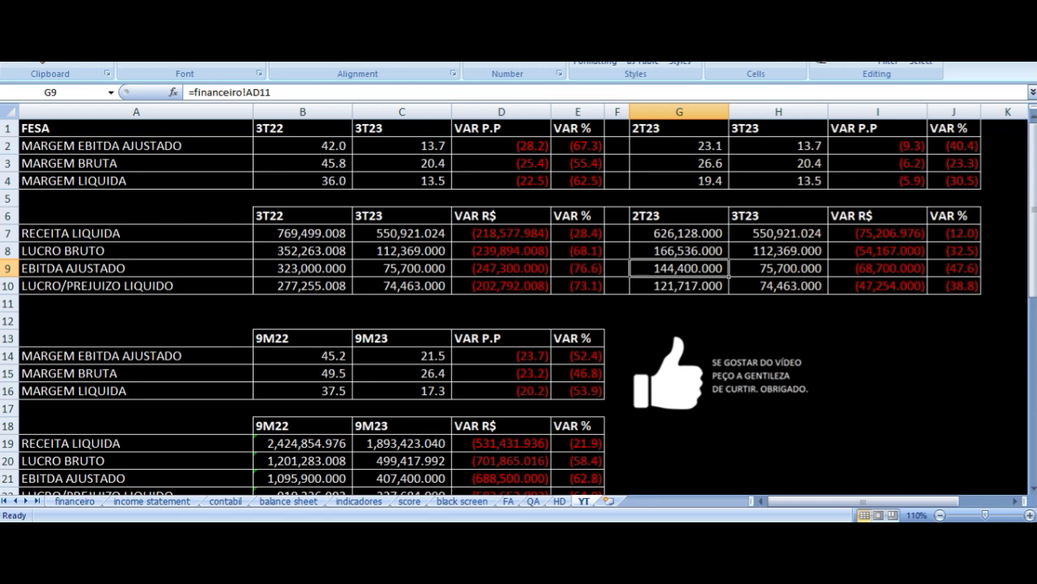
key("Right")
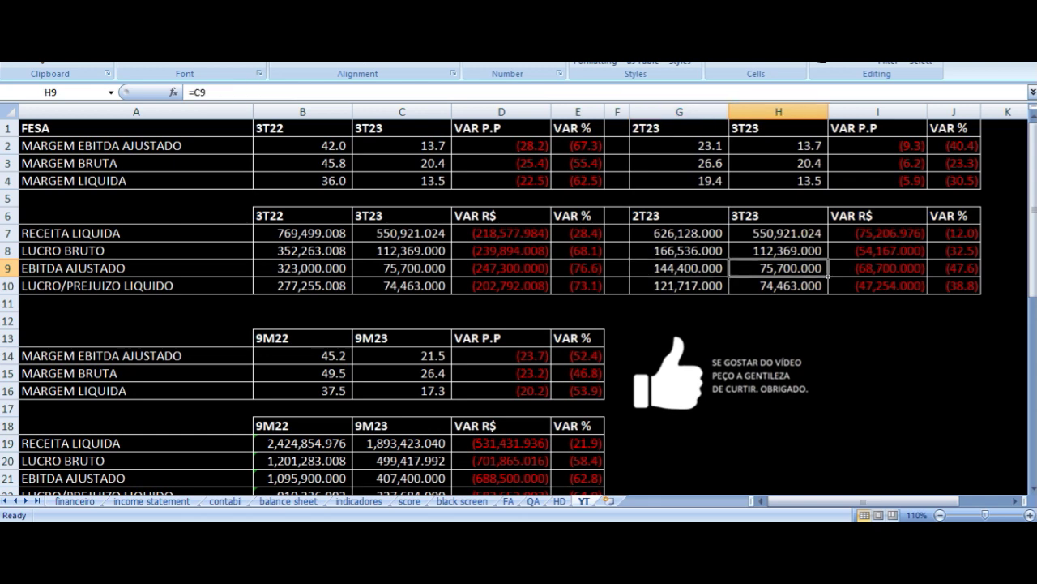
key("Right")
key("Right")
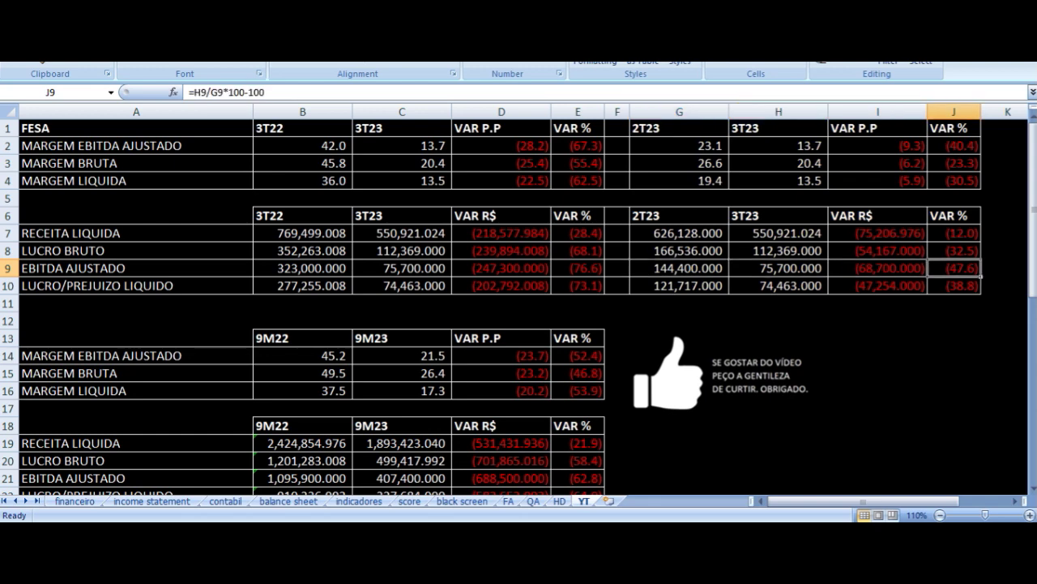
Step: Review the LUCRO/PREJUIZO LIQUIDO row for 2T23 and 3T23 across to its percentage variation in J10
key("Down")
key("Left")
key("Left")
key("Left")
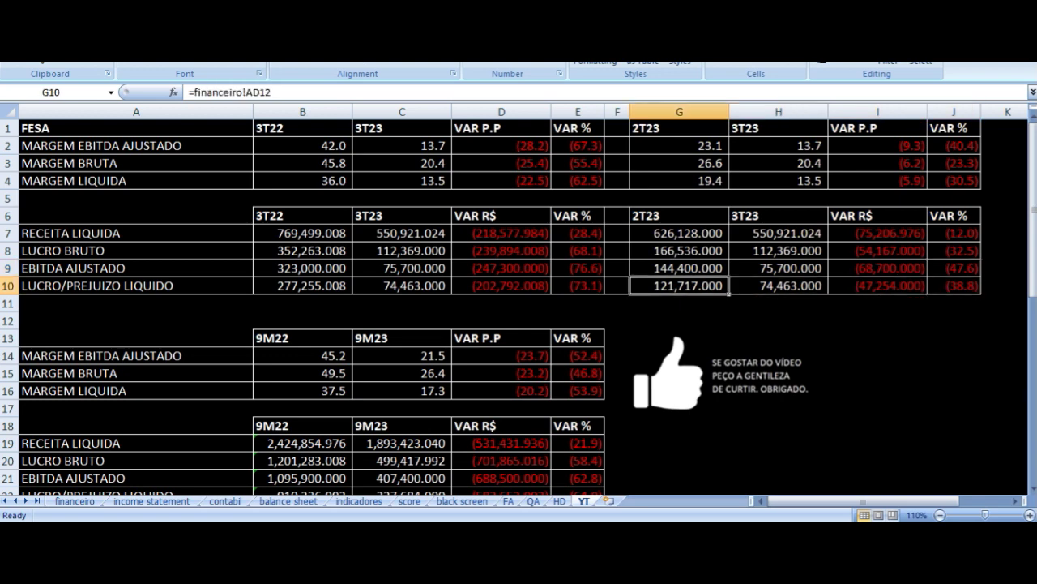
key("Right")
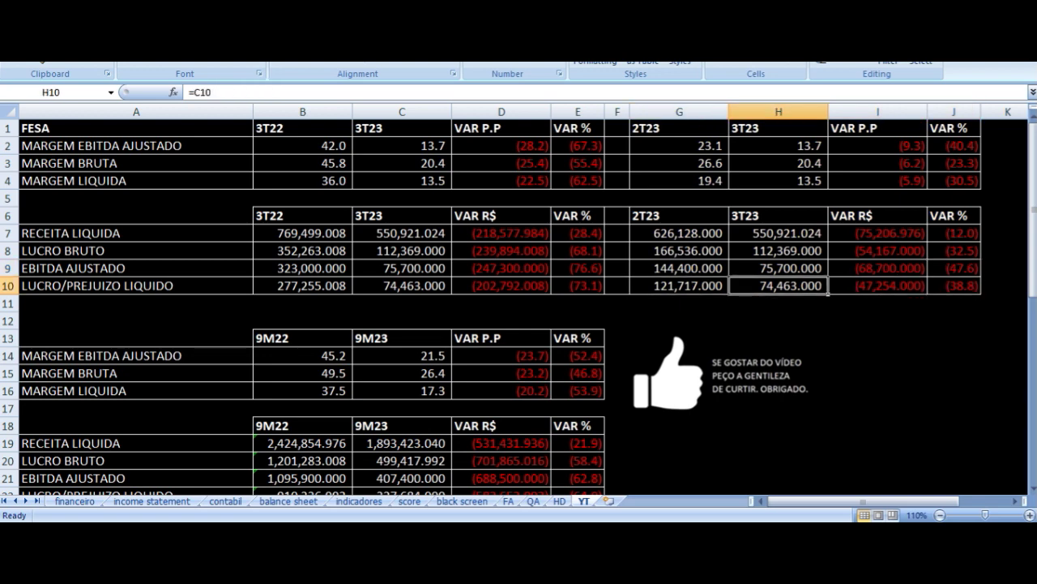
key("Right")
key("Right")
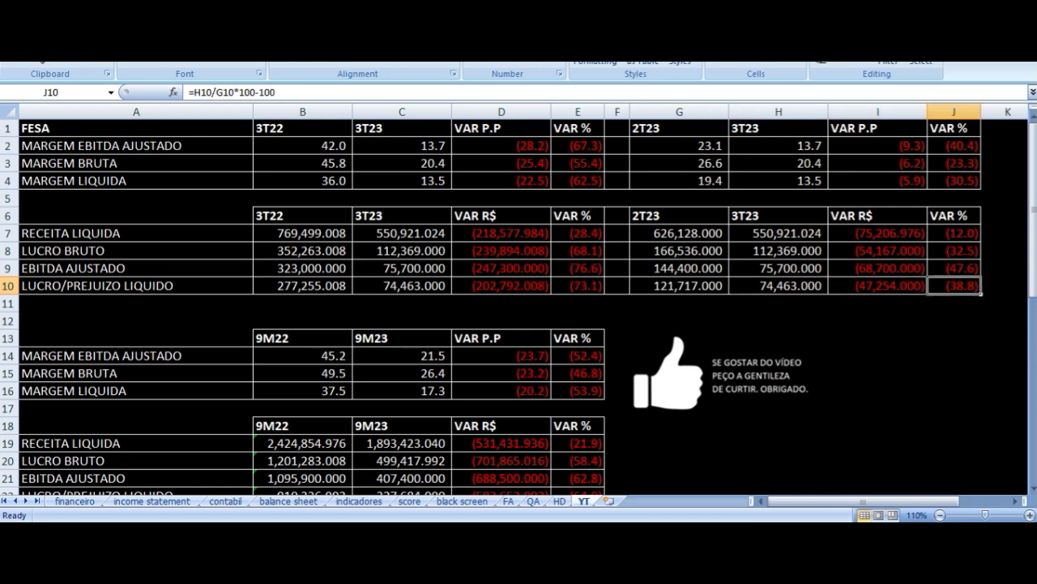
Step: Return to the 2T23 and 3T23 headers in G1 and H1 and highlight the full comparison in G1:J10
key("Left")
key("Left")
key("Left")
key("Up")
key("Up")
key("Up")
key("Up")
key("Up")
key("Up")
key("Up")
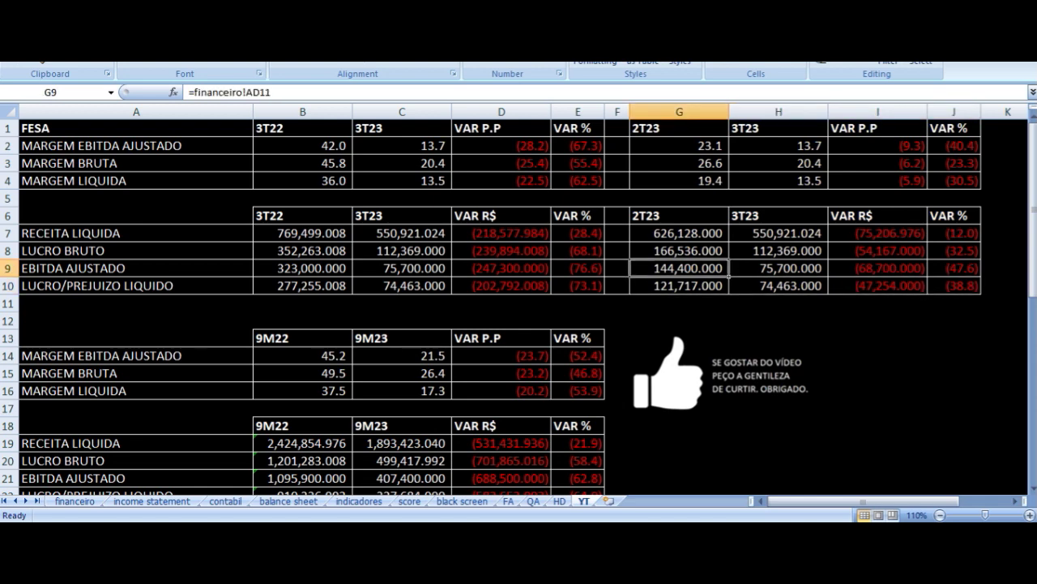
key("Up")
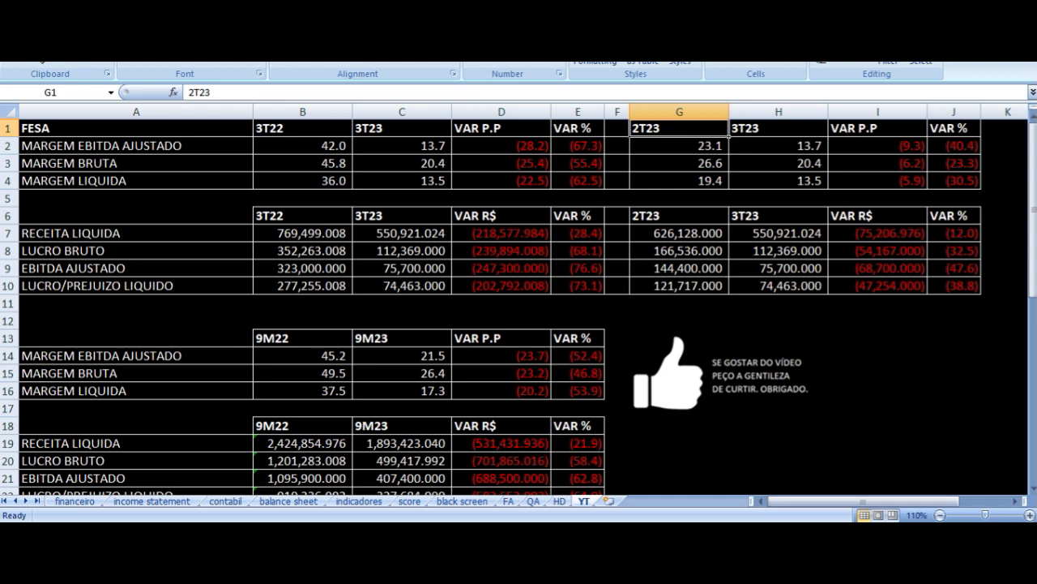
key("Down")
key("Right")
key("Up")
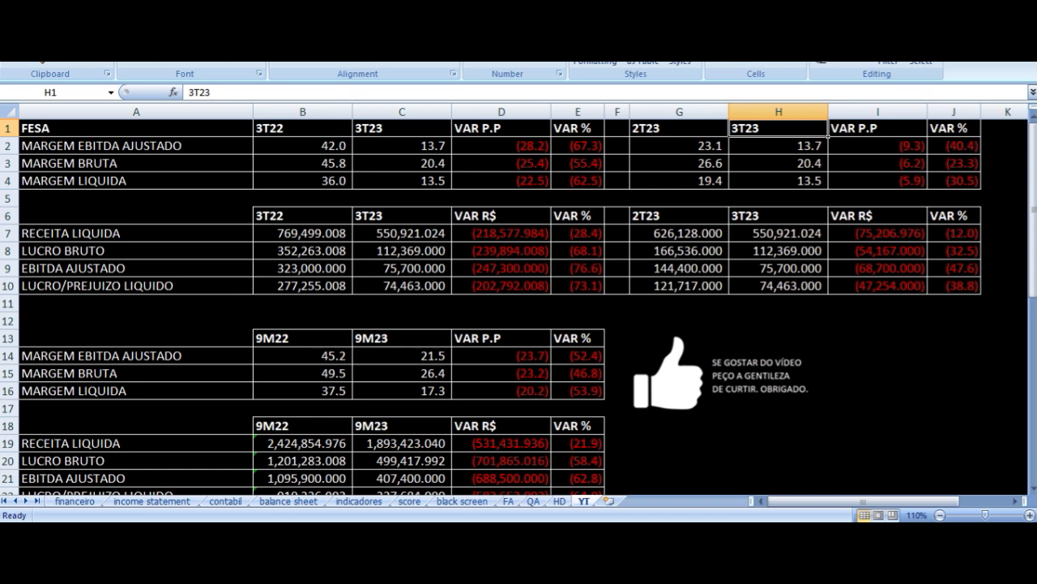
left_click(707, 131)
left_click_drag(708, 132, 908, 284)
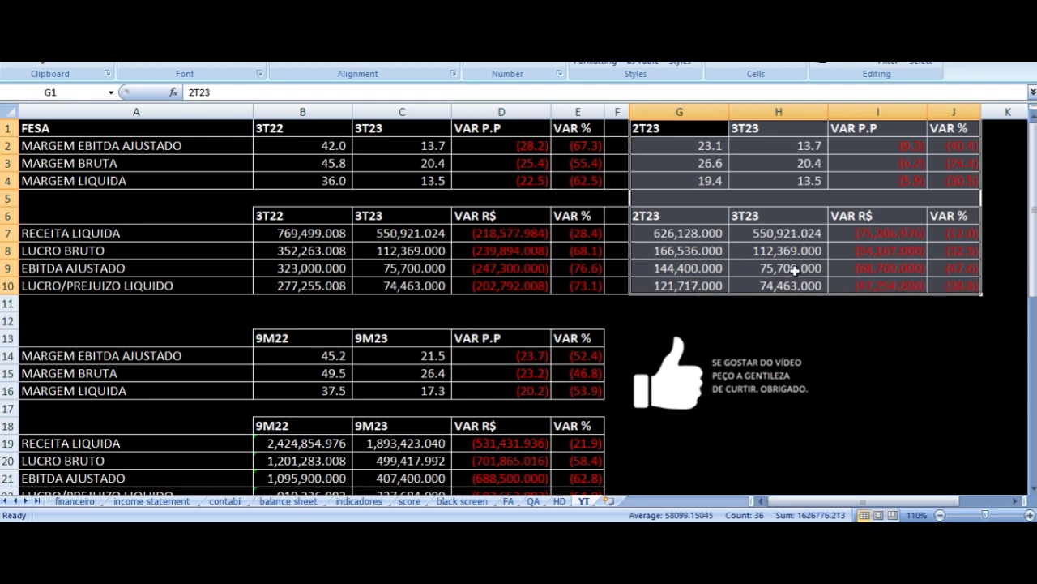
Step: Go to the nine-month comparison and point out its 9M22 and 9M23 headers in B13 and C13
scroll(400, 345, "down", 4)
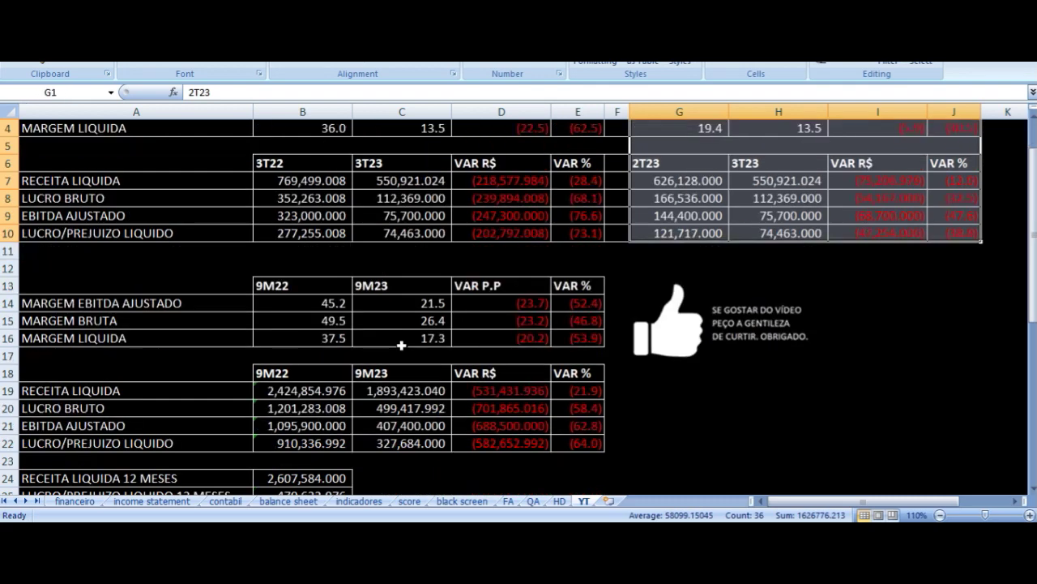
left_click(302, 129)
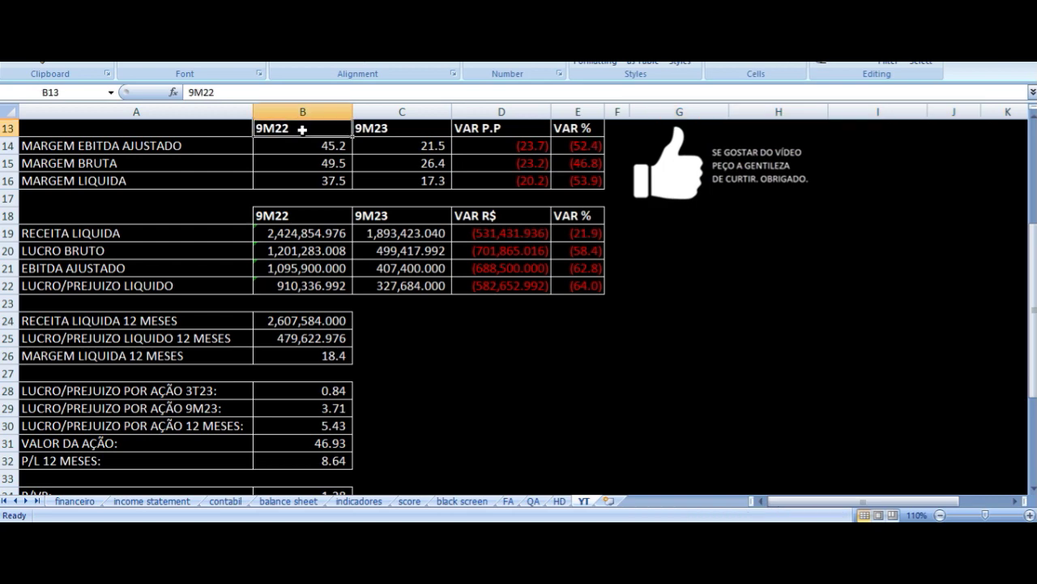
left_click(383, 129)
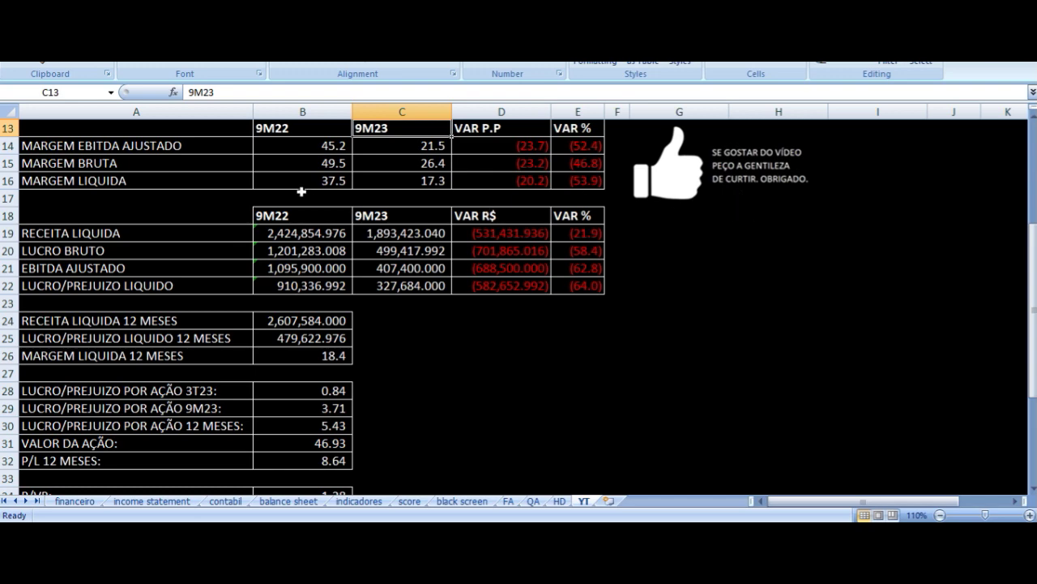
Step: Review the MARGEM EBITDA AJUSTADO row for 9M22 and 9M23 across to its percentage variation in E14
left_click(225, 148)
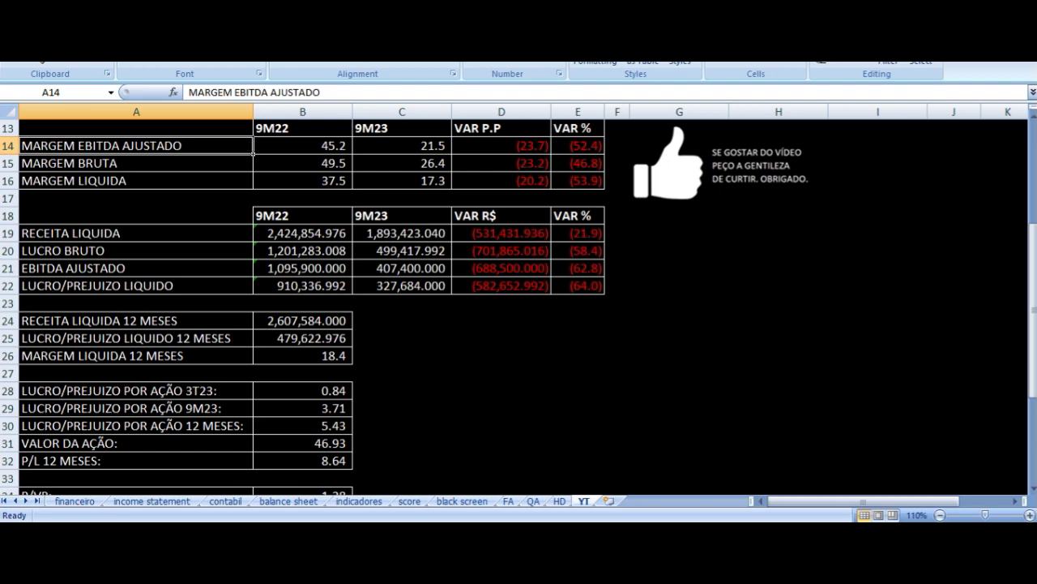
left_click(308, 151)
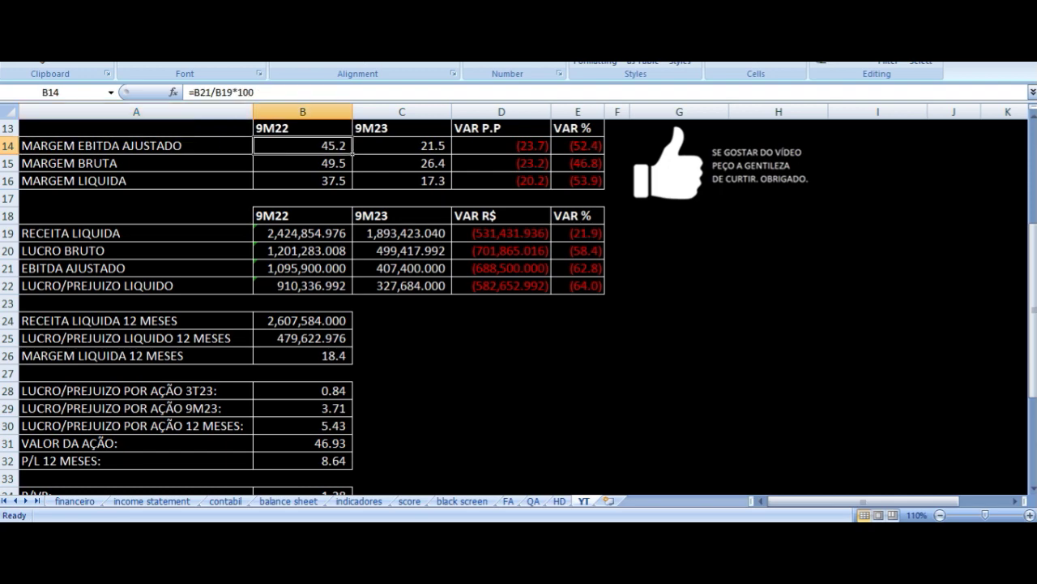
left_click(448, 150)
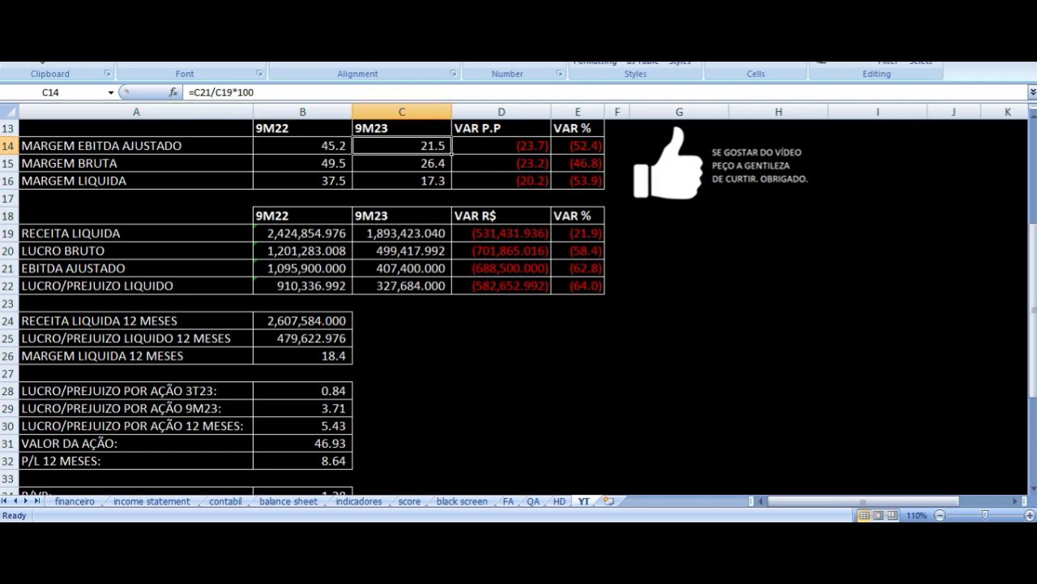
left_click(603, 151)
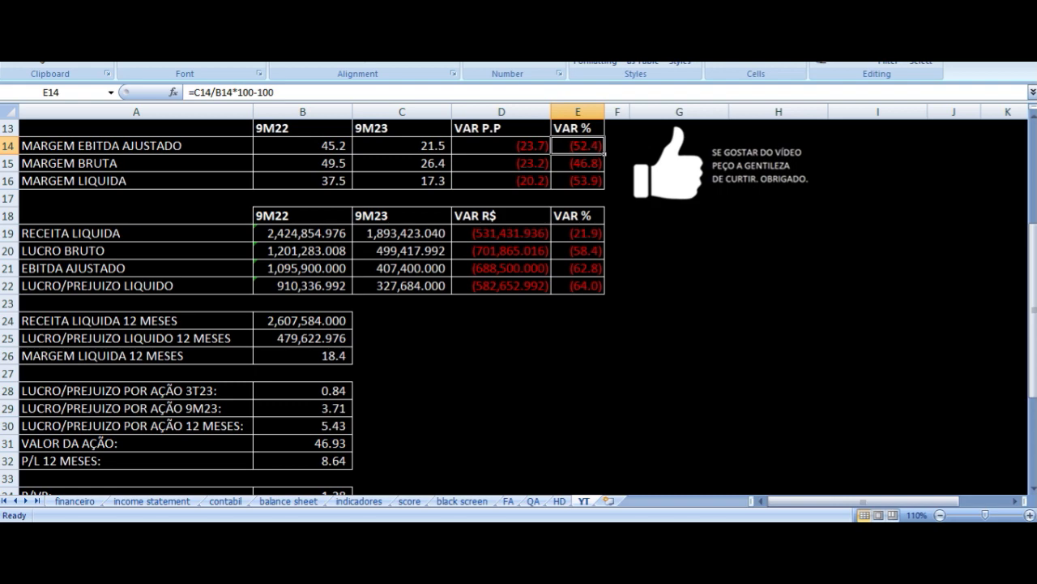
Step: Revisit the adjusted EBITDA margin's point variation in D14, and review the MARGEM BRUTA row for 9M22 and 9M23 across to D15
key("Left")
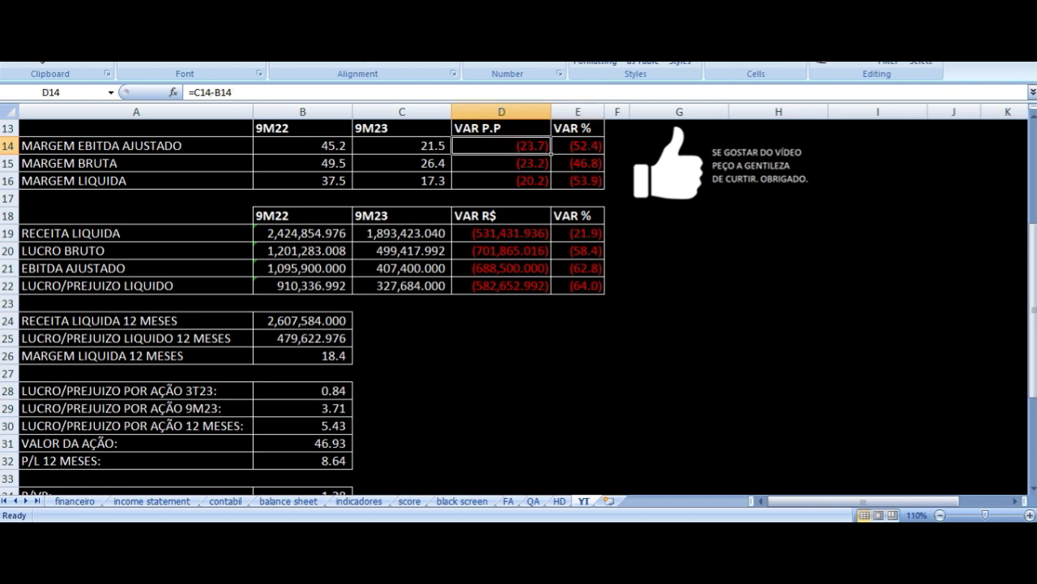
key("Down")
key("Left")
key("Left")
key("Left")
key("Right")
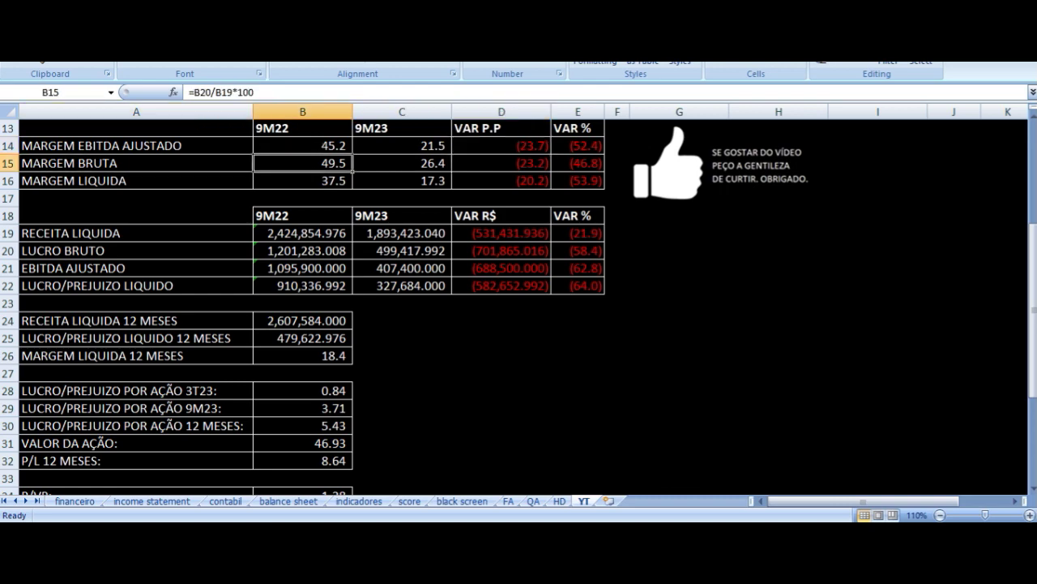
key("Right")
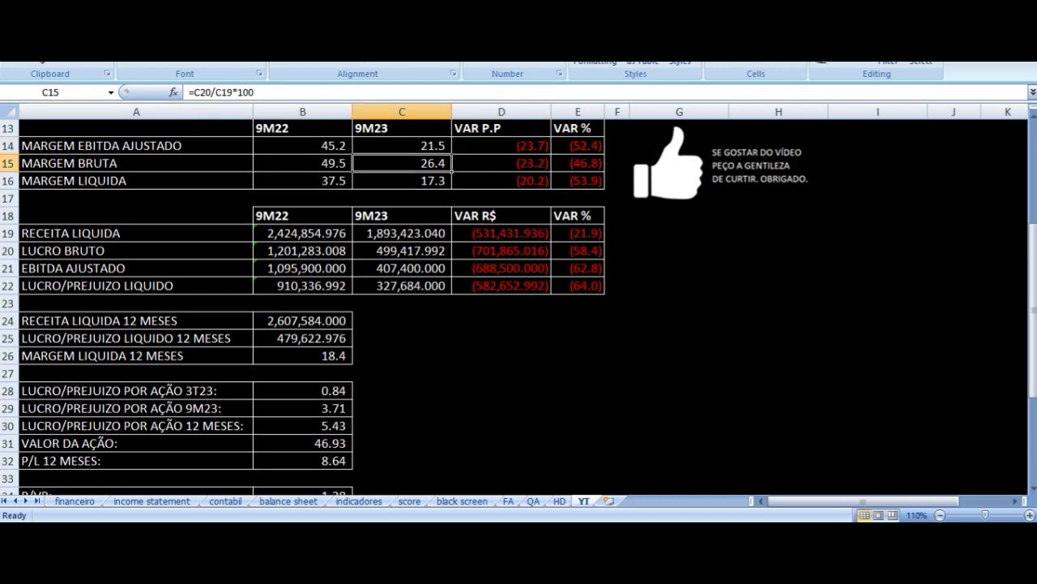
key("Right")
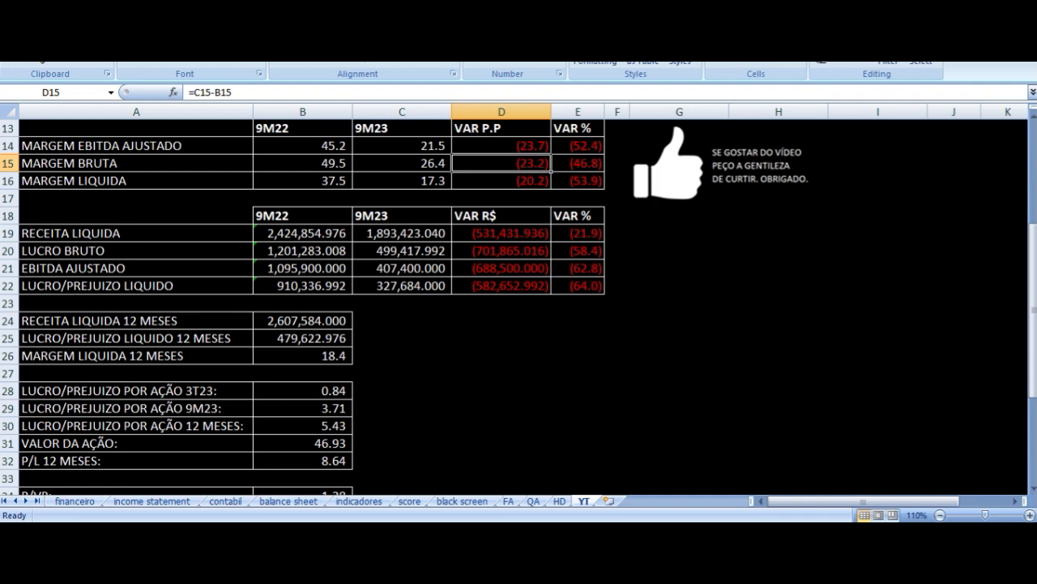
Step: Review the MARGEM LIQUIDA row for 9M22 and 9M23 across to its percentage-point variation in D16
key("Down")
key("Left")
key("Left")
key("Left")
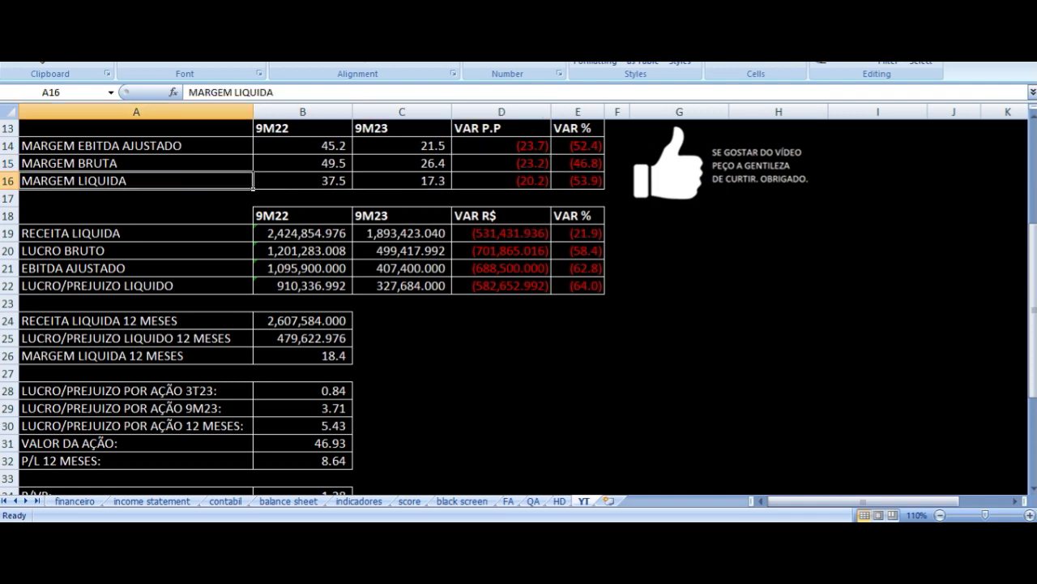
key("Right")
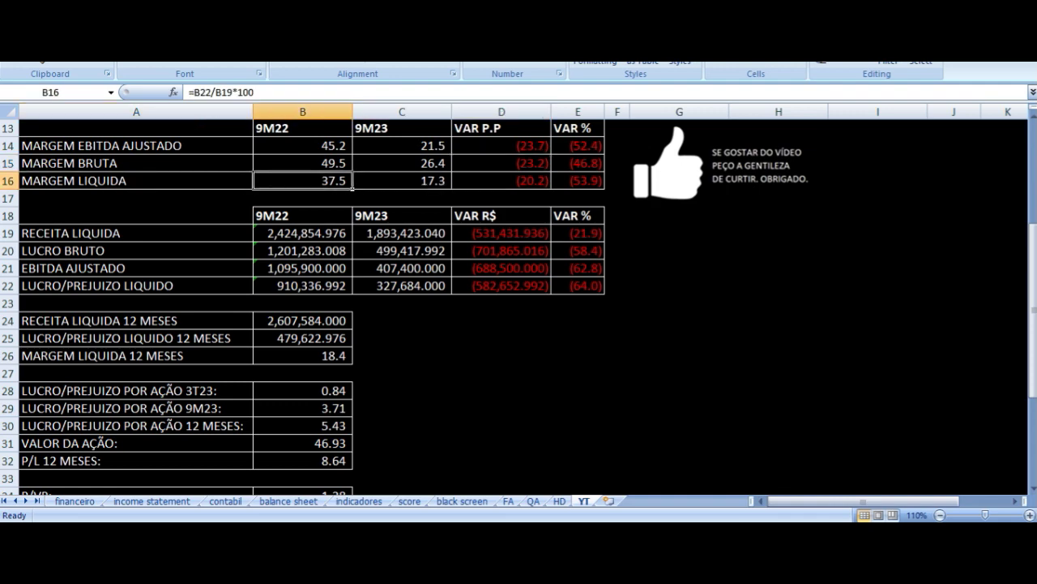
key("Right")
key("Right")
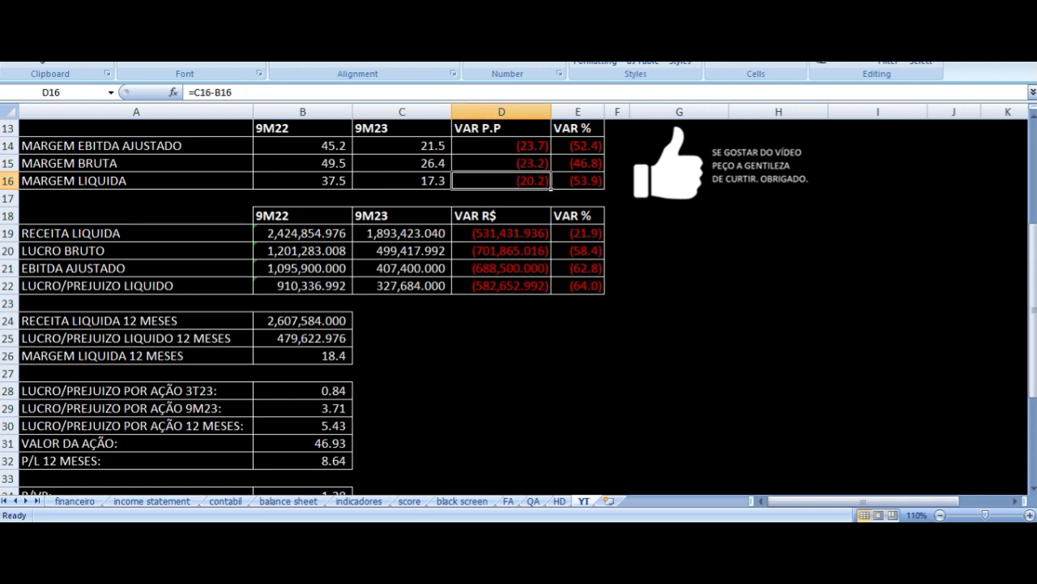
Step: Review the RECEITA LIQUIDA row for 9M22 and 9M23 across to its percentage variation in E19
key("Down")
key("Down")
key("Down")
key("Left")
key("Left")
key("Left")
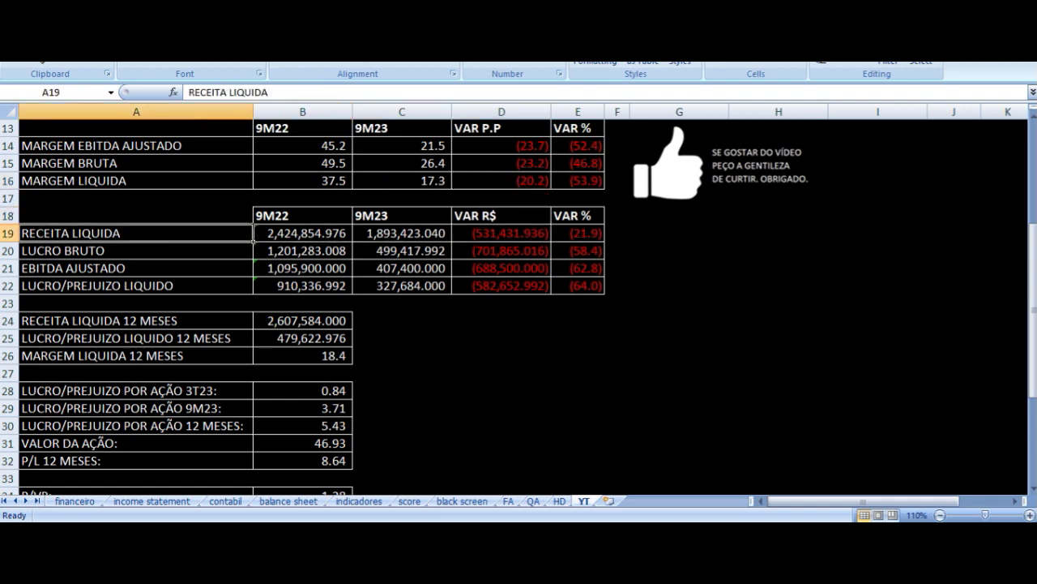
key("Right")
key("Right")
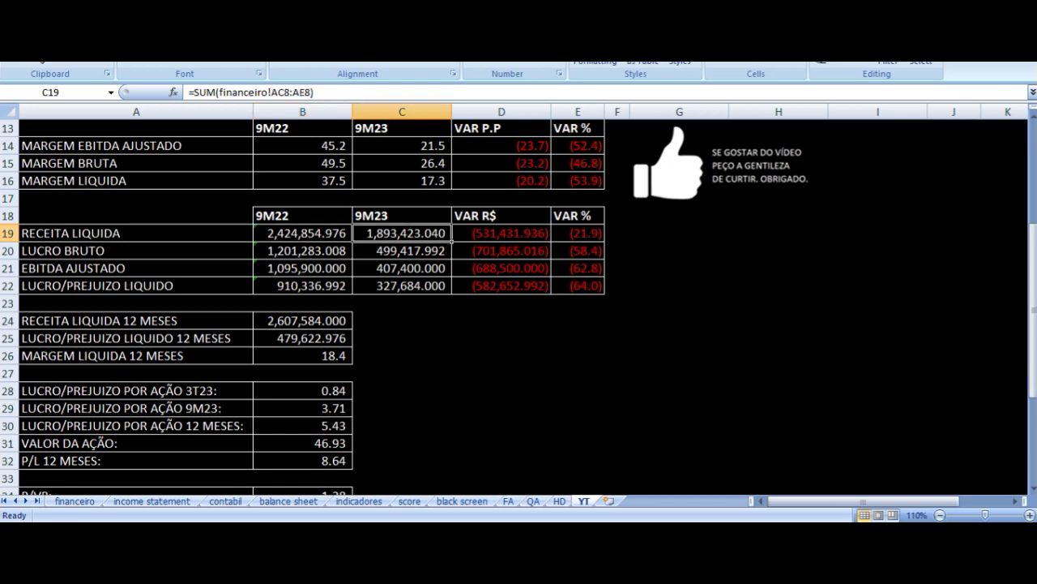
key("Right")
key("Right")
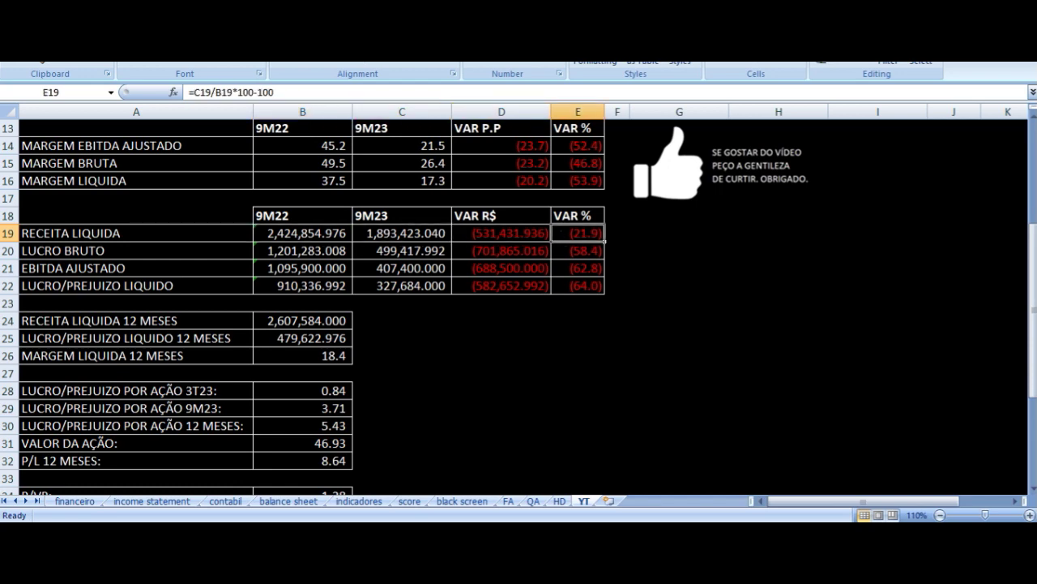
Step: Review the LUCRO BRUTO row for 9M22 and 9M23 across to its percentage variation in E20
key("Down")
key("Left")
key("Left")
key("Left")
key("Left")
key("Right")
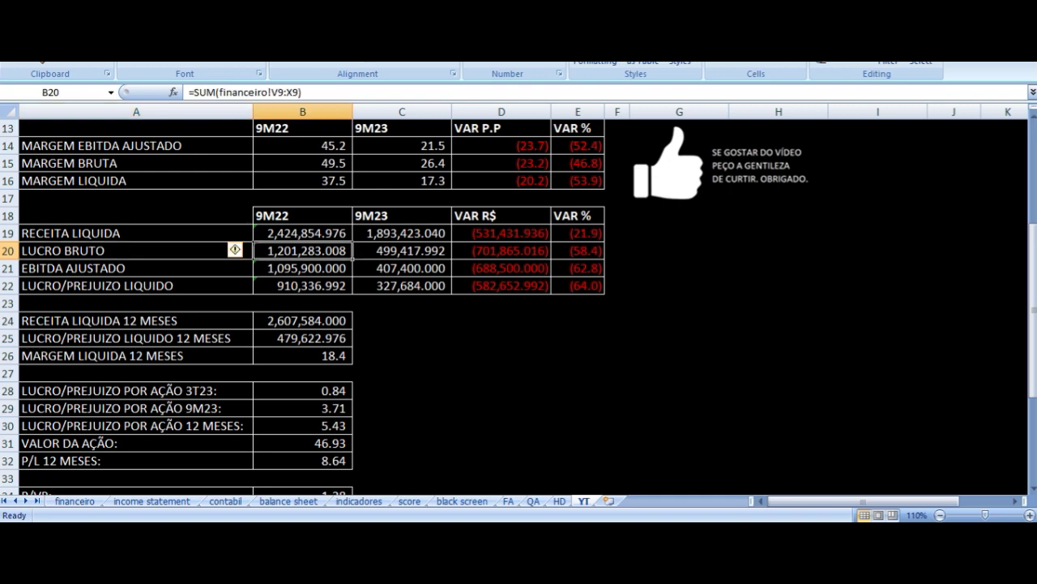
key("Right")
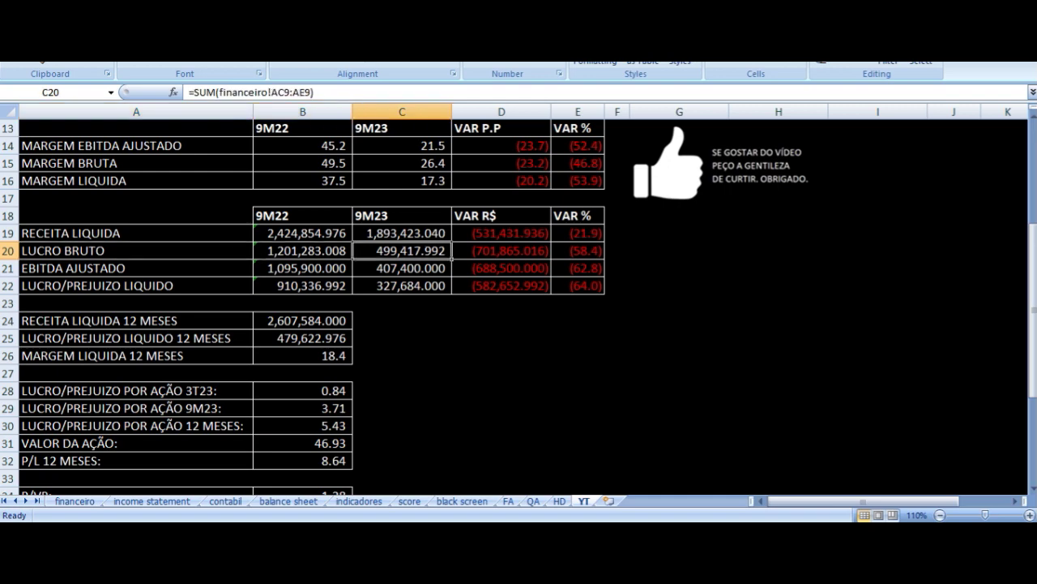
key("Right")
key("Right")
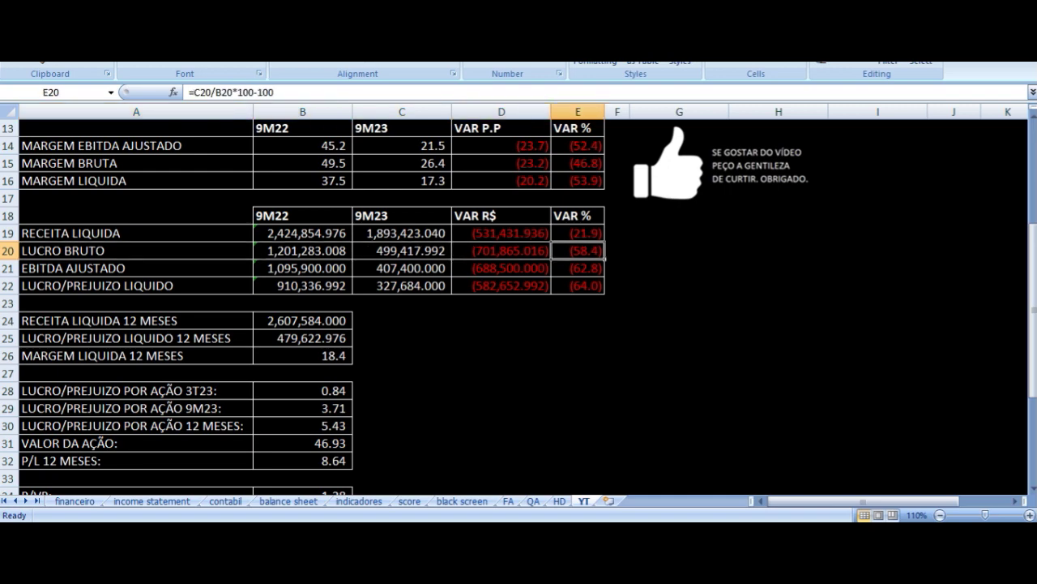
Step: Review the EBITDA AJUSTADO row for 9M22 and 9M23 across to its variation in reais in D21
key("Down")
key("Left")
key("Left")
key("Left")
key("Left")
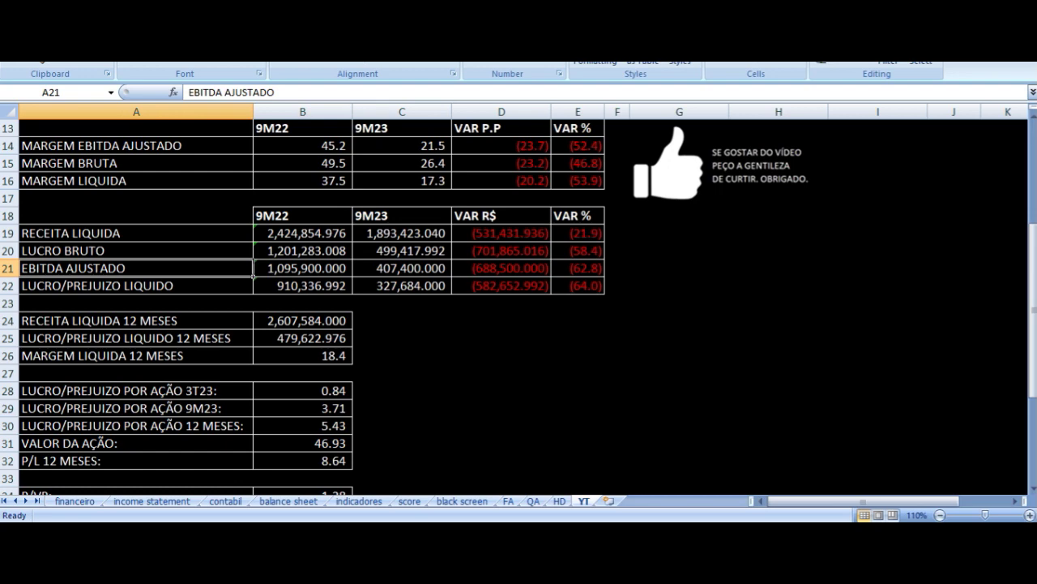
left_click(256, 272)
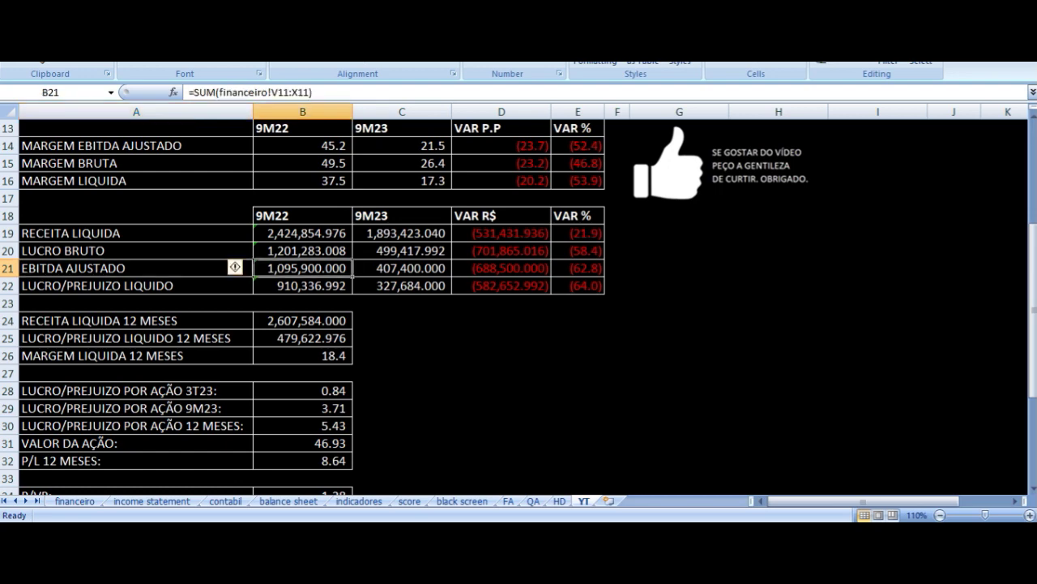
key("Right")
key("Right")
key("Right")
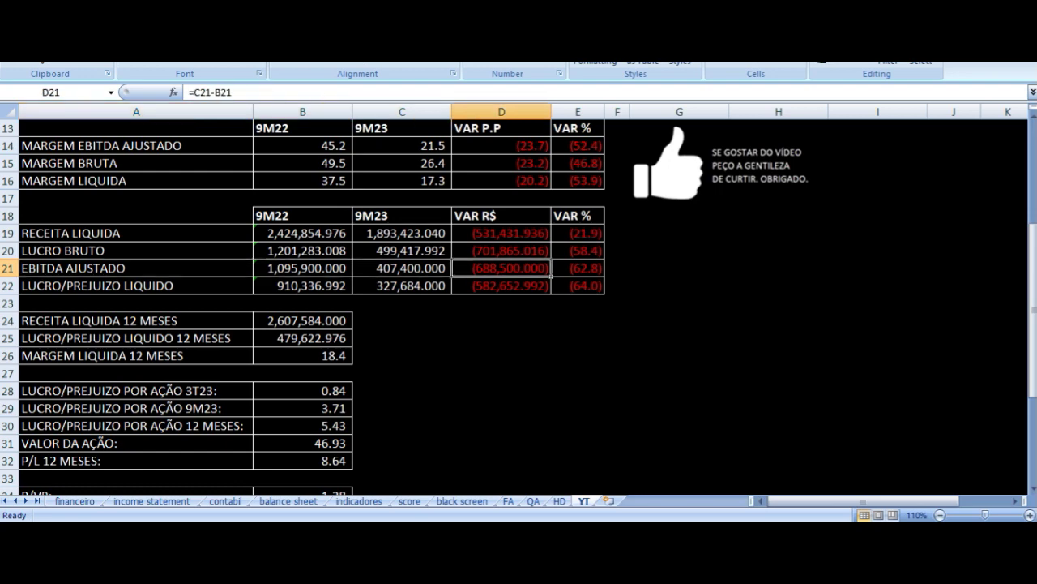
Step: Review the nine-month LUCRO/PREJUIZO LIQUIDO row across to E22, and compare the MARGEM LIQUIDA values for 9M23 and 9M22 in C16 and B16
key("Down")
key("Left")
key("Left")
key("Left")
key("Left")
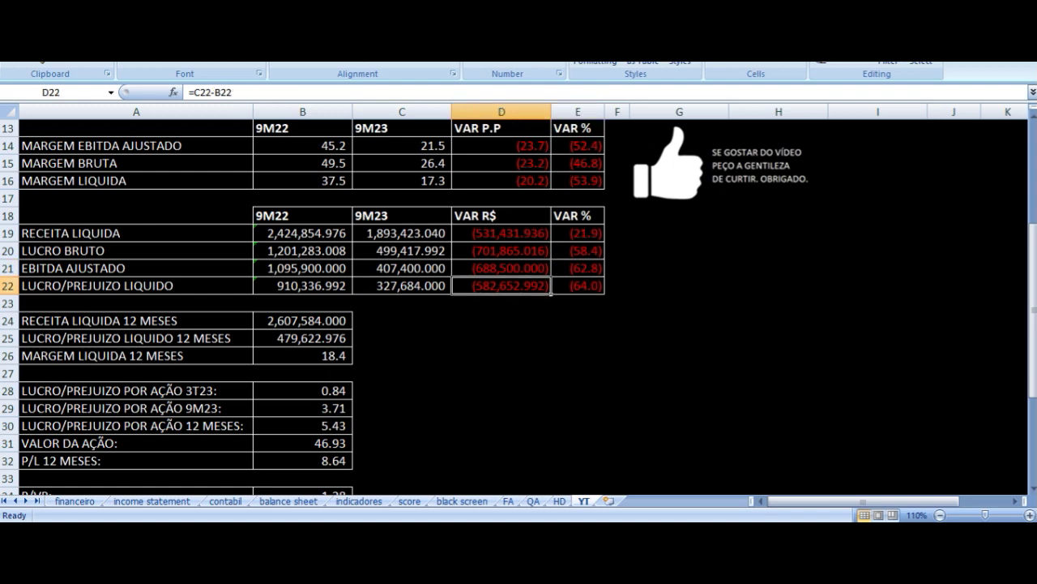
key("Right")
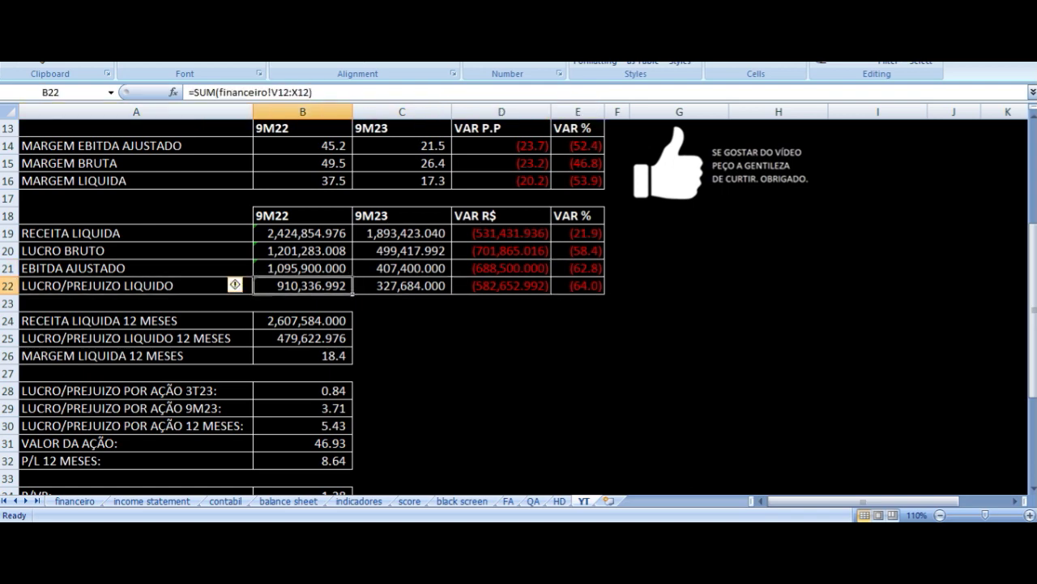
left_click(402, 285)
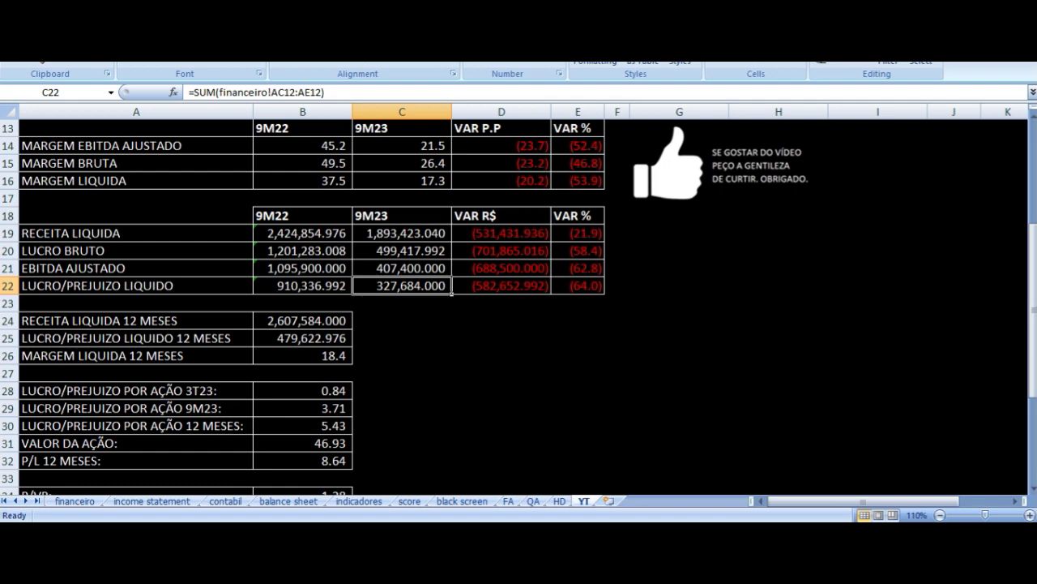
key("Right")
key("Right")
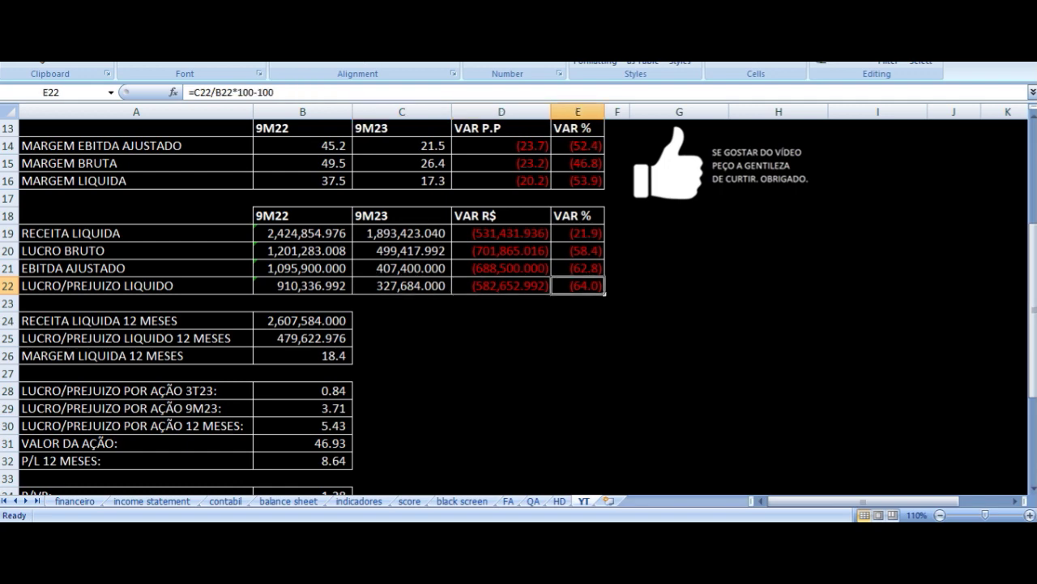
left_click(422, 182)
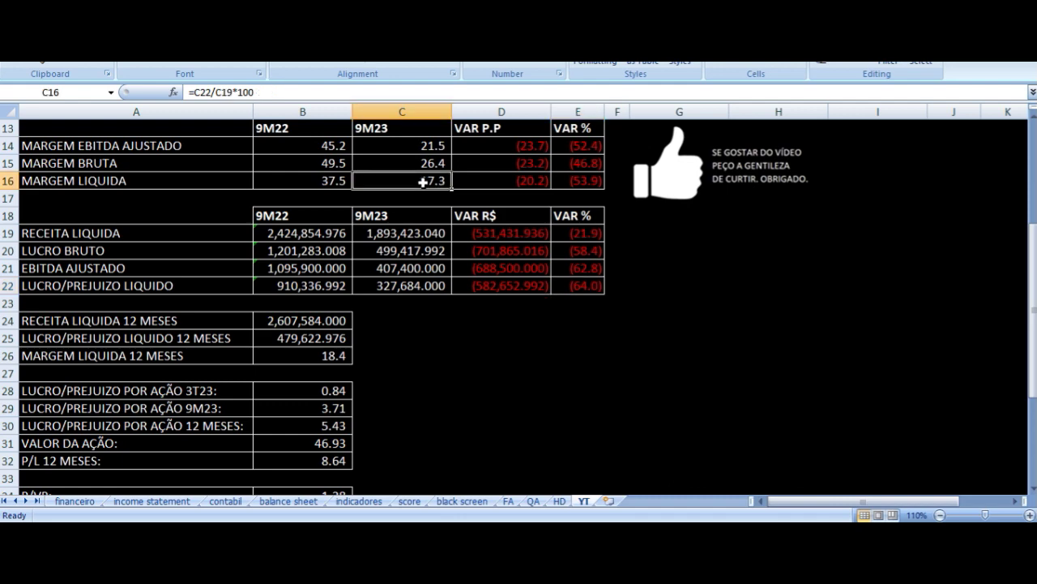
left_click(315, 183)
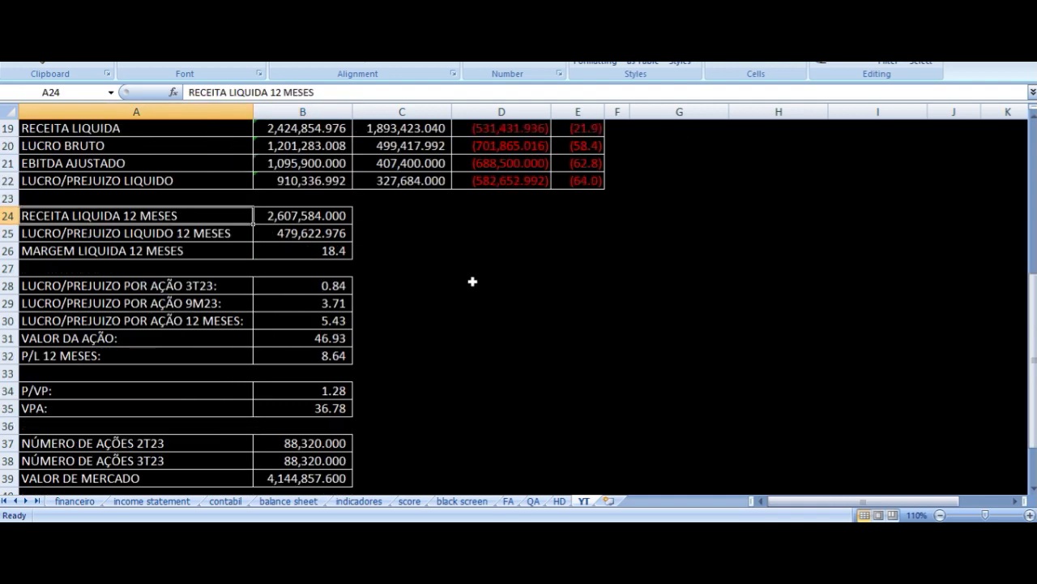
Step: Review the 12-month net revenue, net profit and net margin figures in B24 through B26
key("Right")
key("Down")
key("Left")
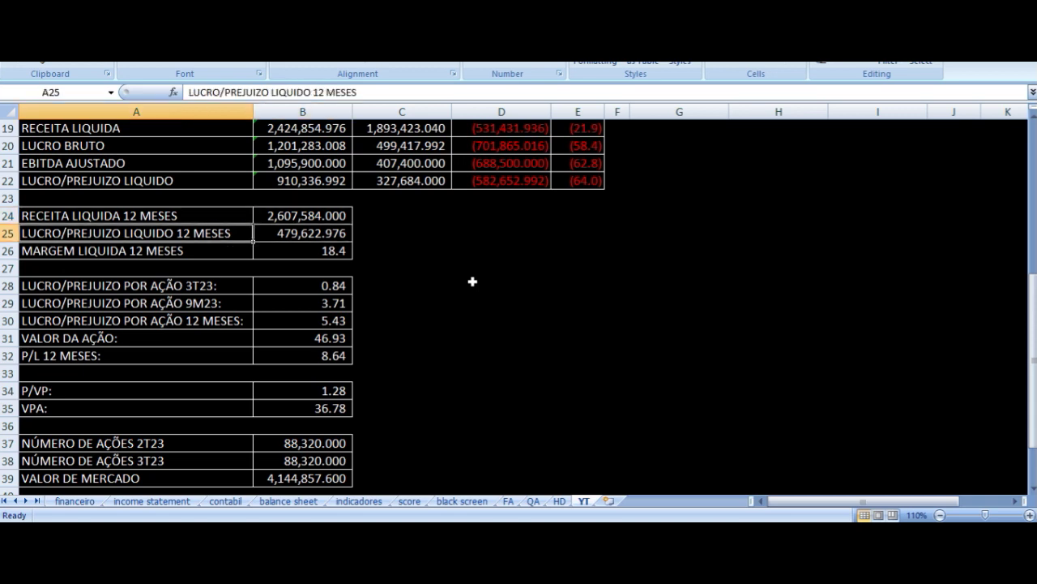
key("Right")
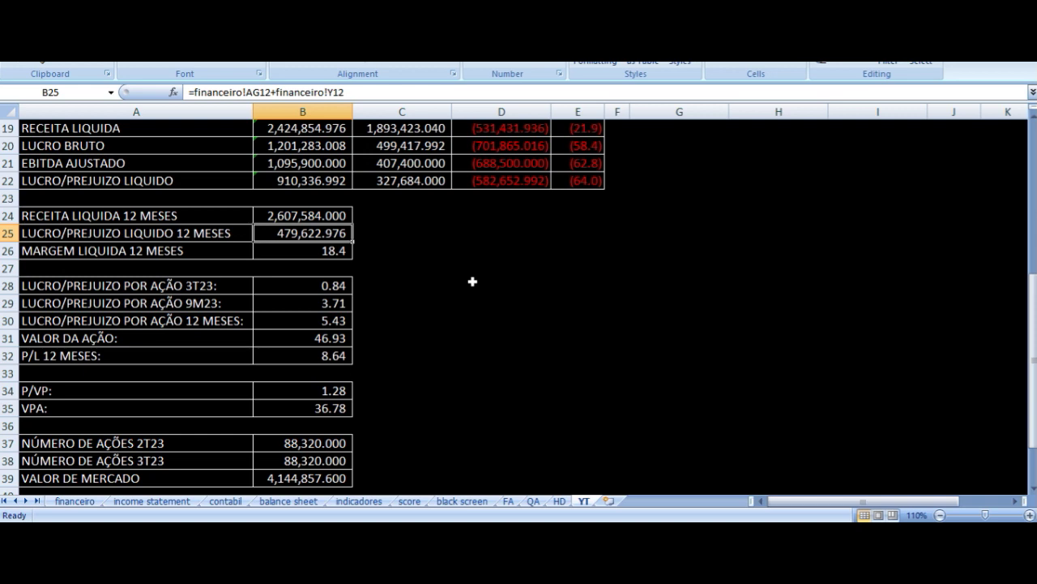
key("Down")
key("Left")
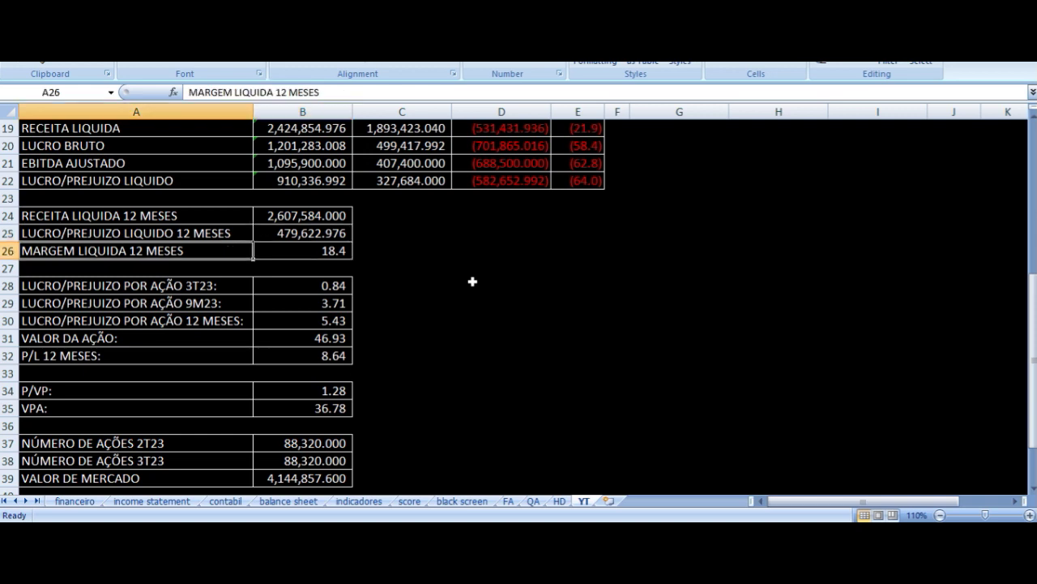
key("Right")
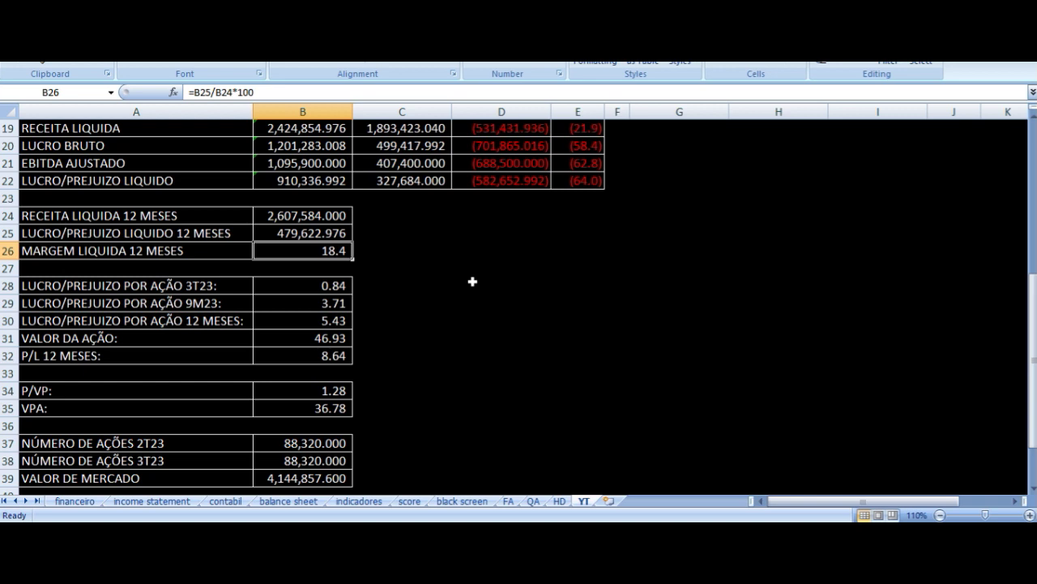
Step: Review the LUCRO/PREJUIZO POR AÇÃO figures for 3T23, 9M23 and 12 months in B28 through B30
left_click(316, 288)
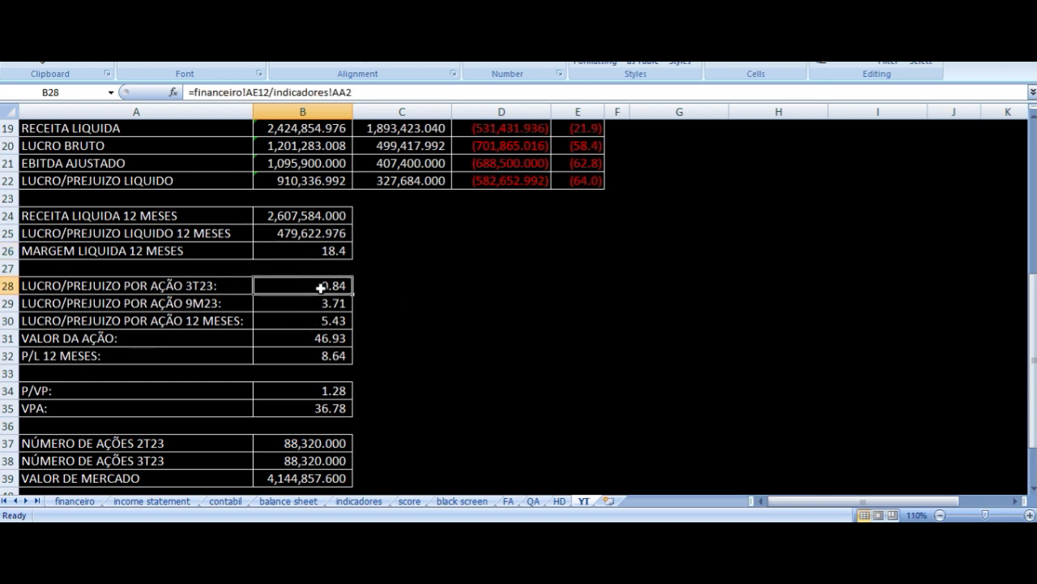
key("Down")
key("Left")
key("Right")
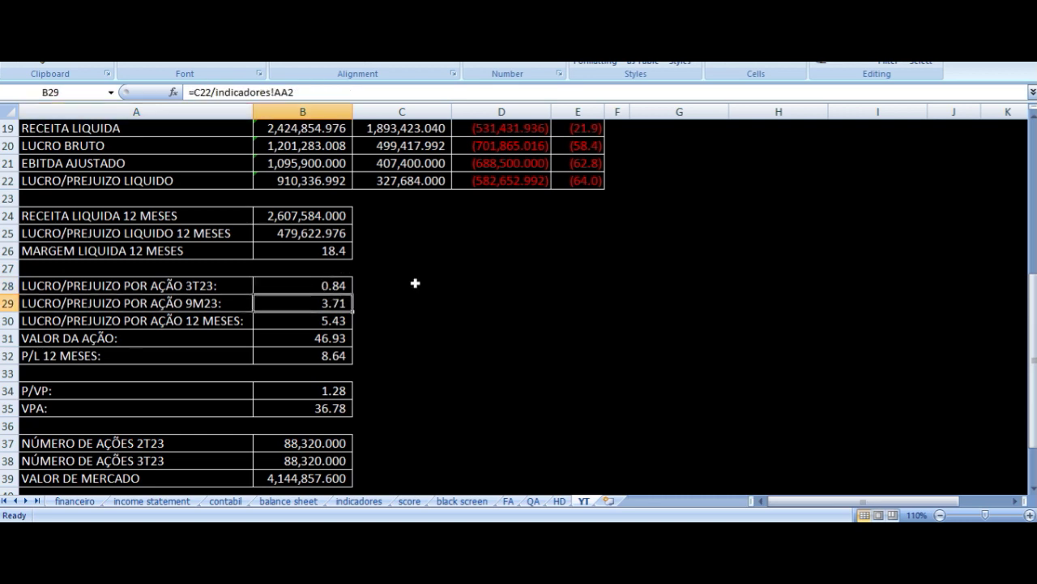
key("Left")
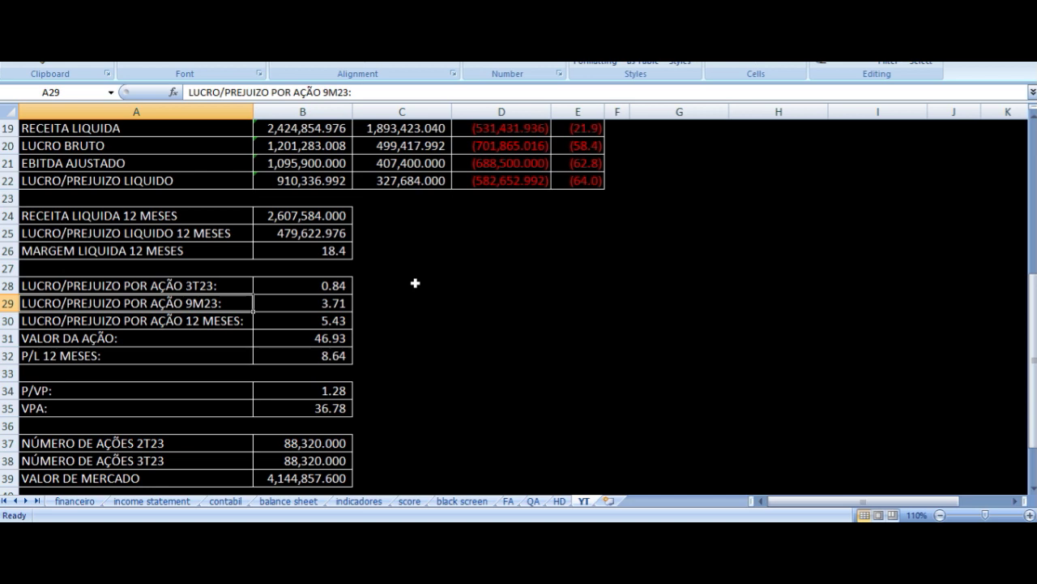
key("Down")
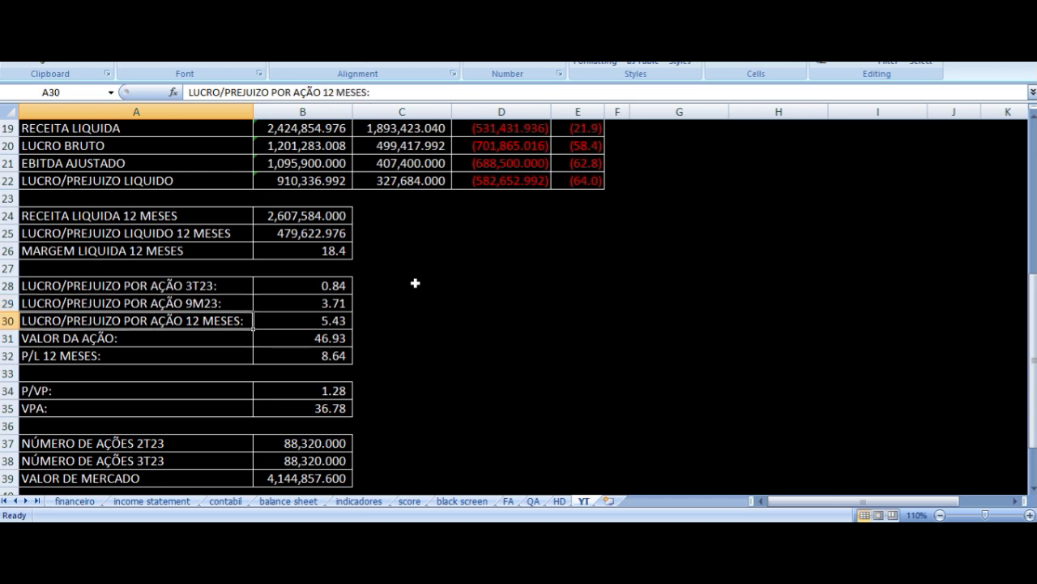
key("Right")
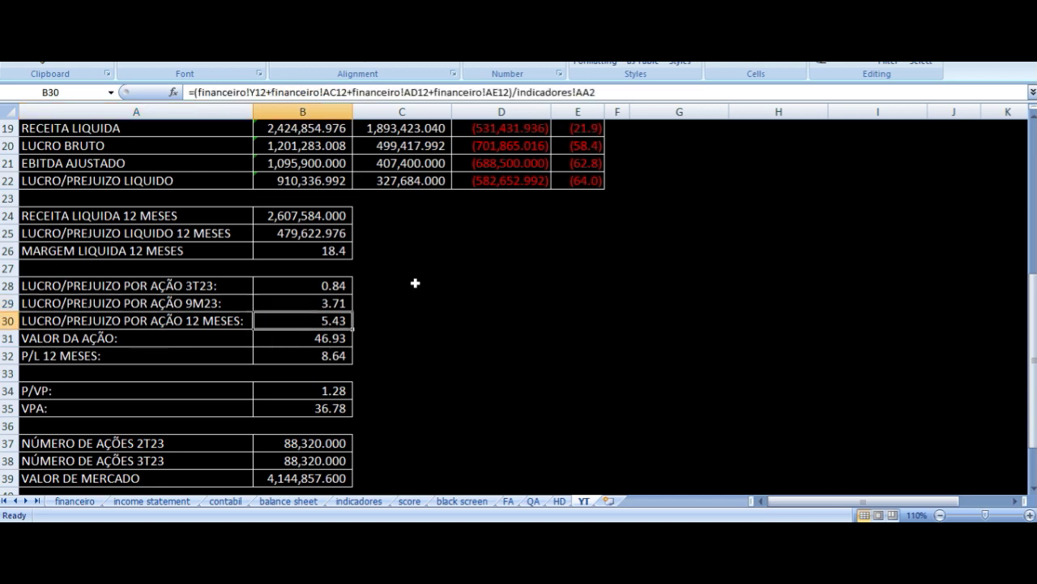
Step: Check the VALOR DA AÇÃO figure in B31 and move on to the P/L 12 MESES label in A32
key("Down")
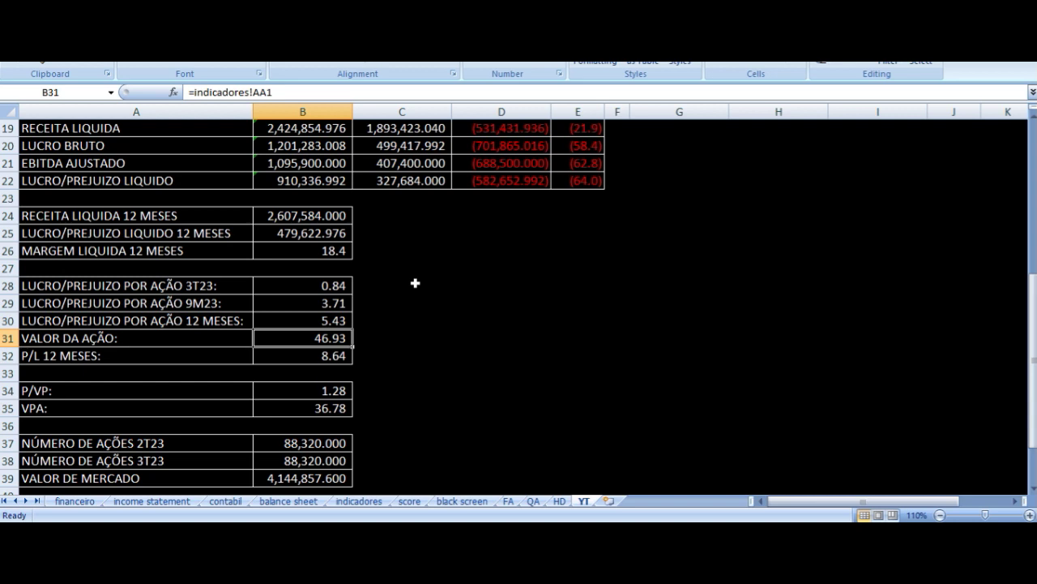
key("Left")
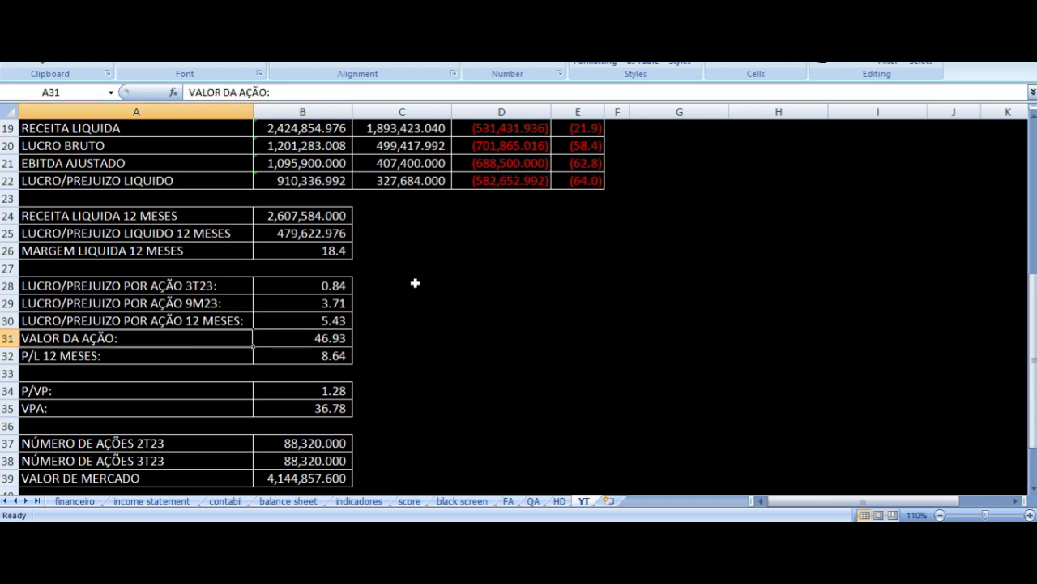
key("Right")
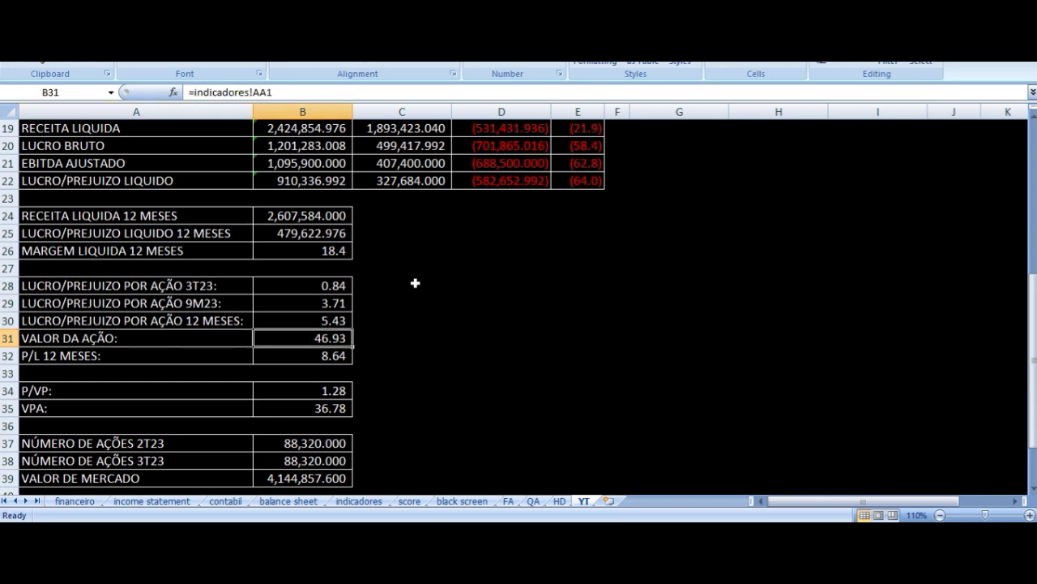
key("Left")
key("Down")
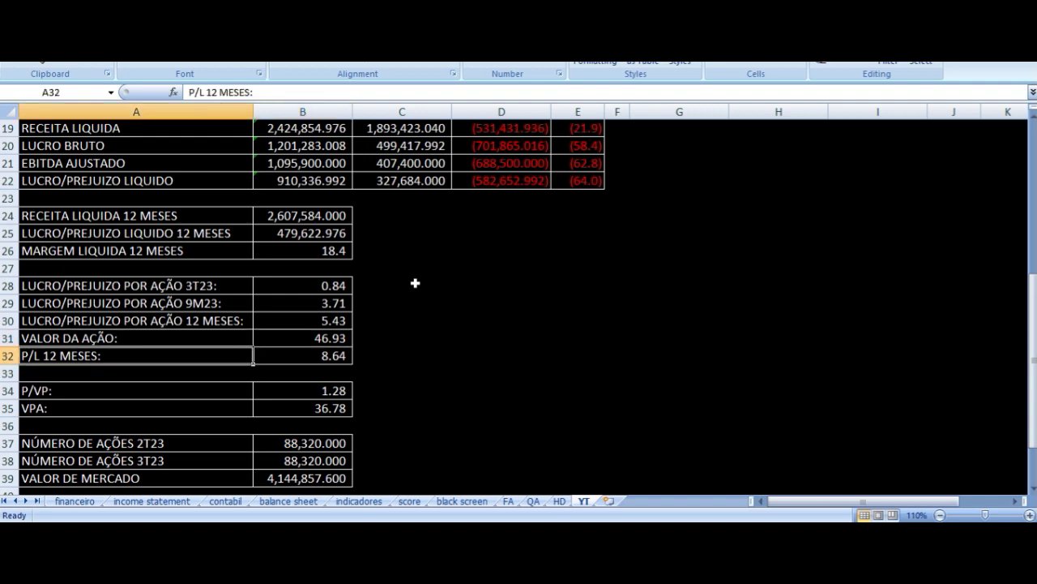
Step: Check the P/L 12 MESES value in B32 and the P/VP and VPA values in B34 and B35
key("Right")
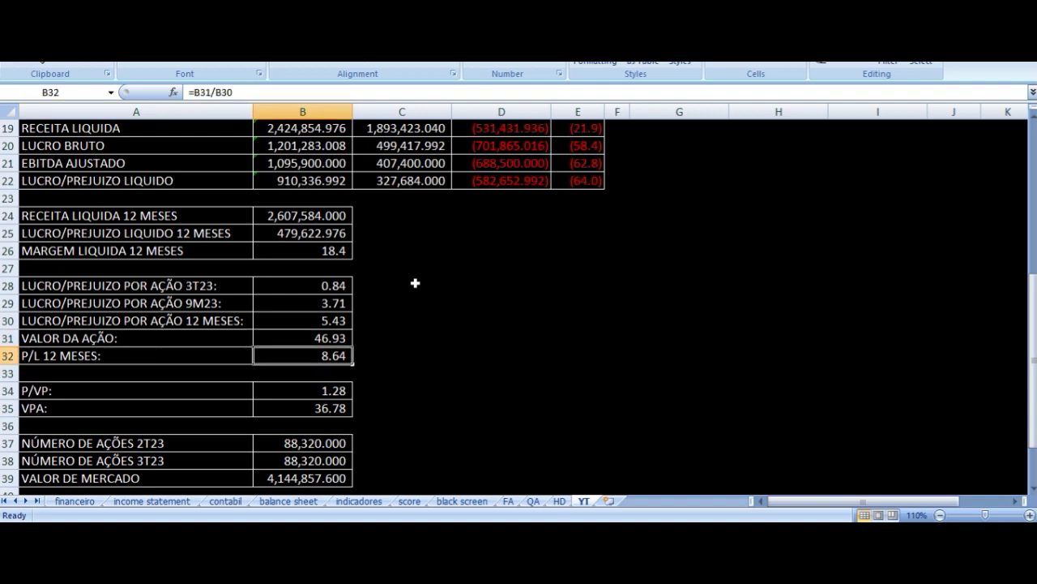
scroll(415, 282, "down", 1)
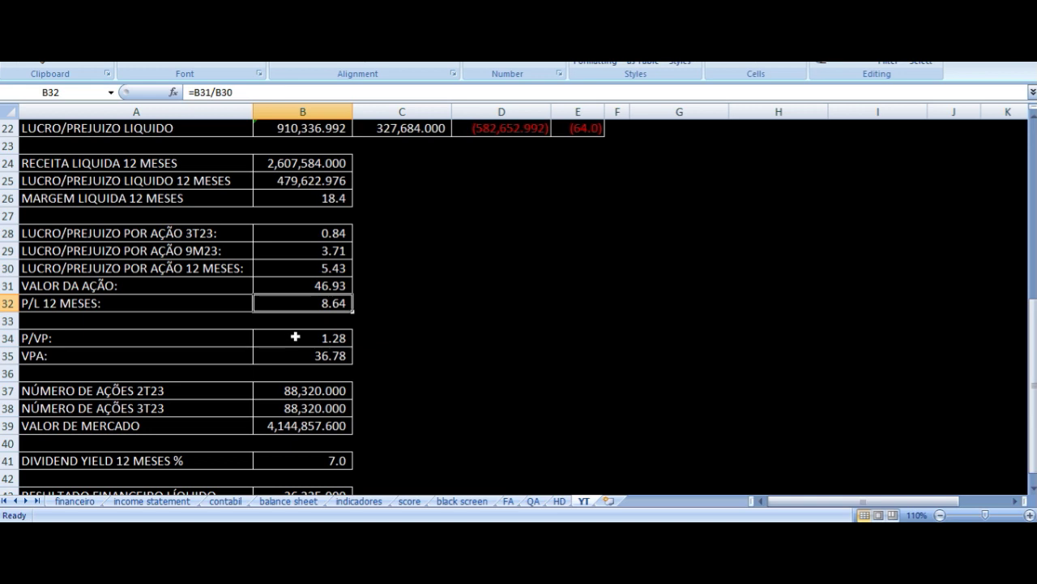
left_click(289, 337)
left_click(185, 355)
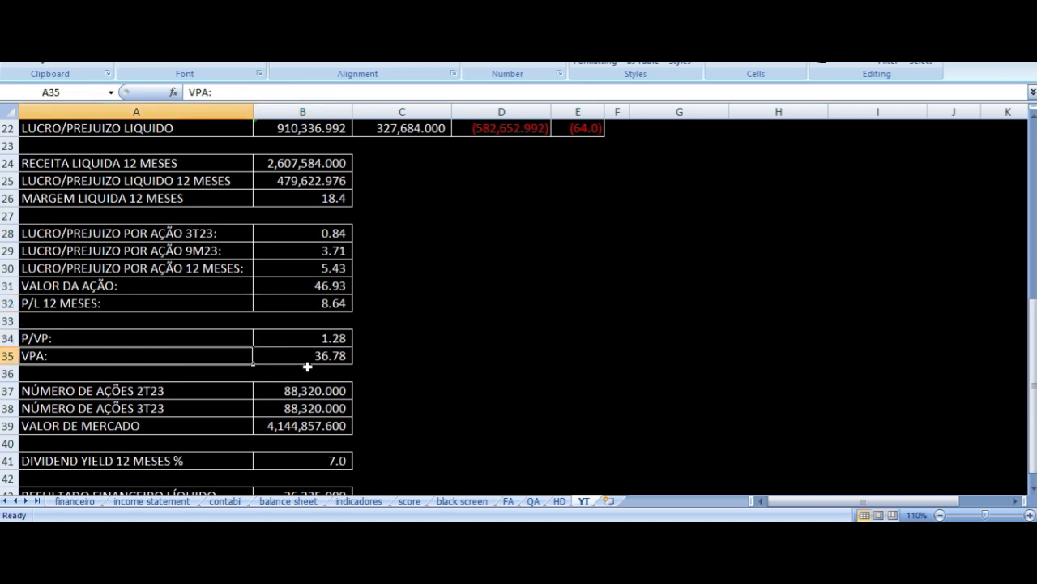
key("Right")
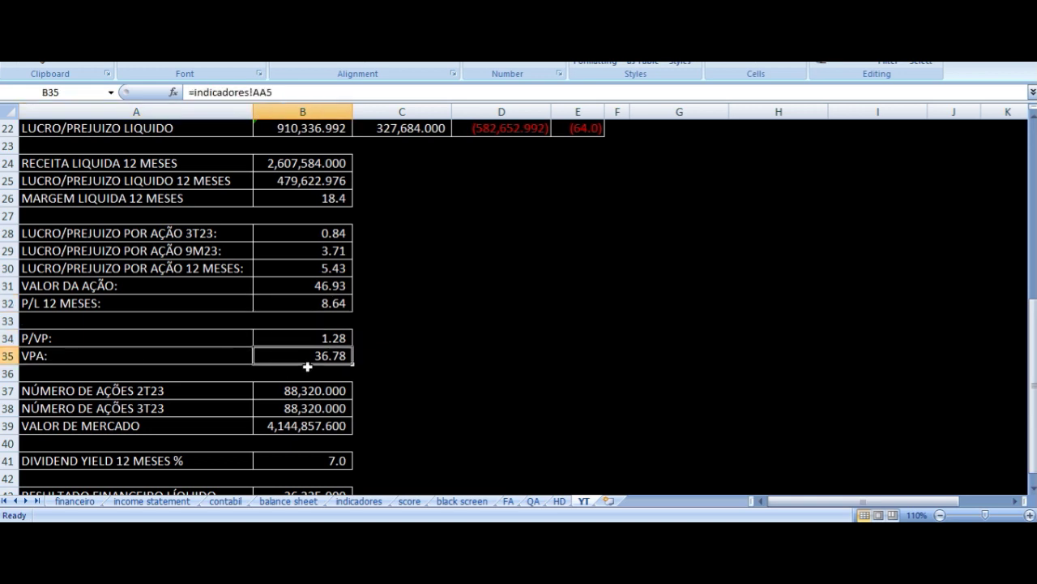
Step: Compare the VALOR DA AÇÃO in B31 with the P/VP in B34 and the VPA in B35
key("Up")
key("Up")
key("Up")
key("Up")
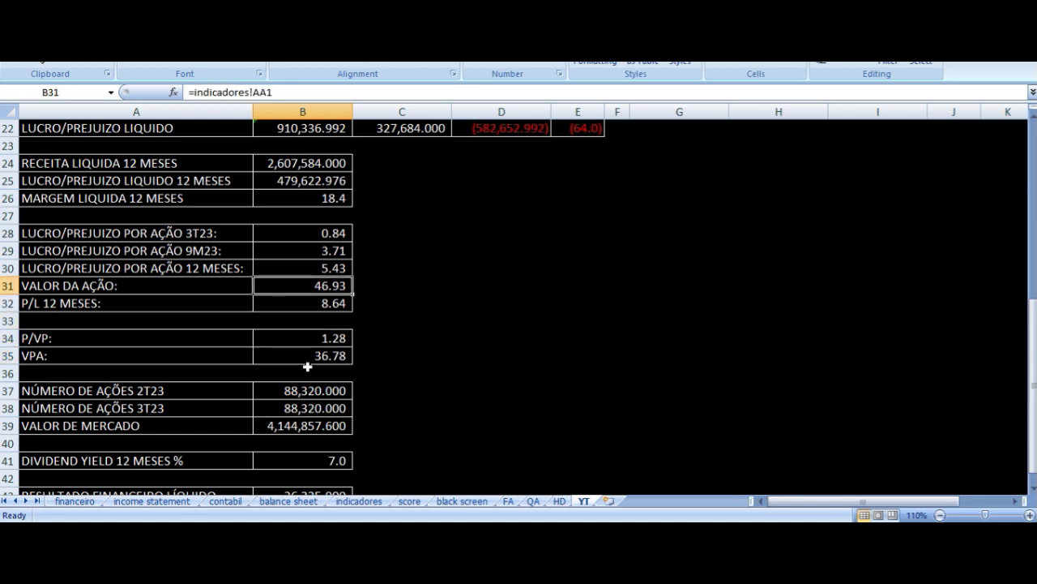
key("Down")
key("Down")
key("Down")
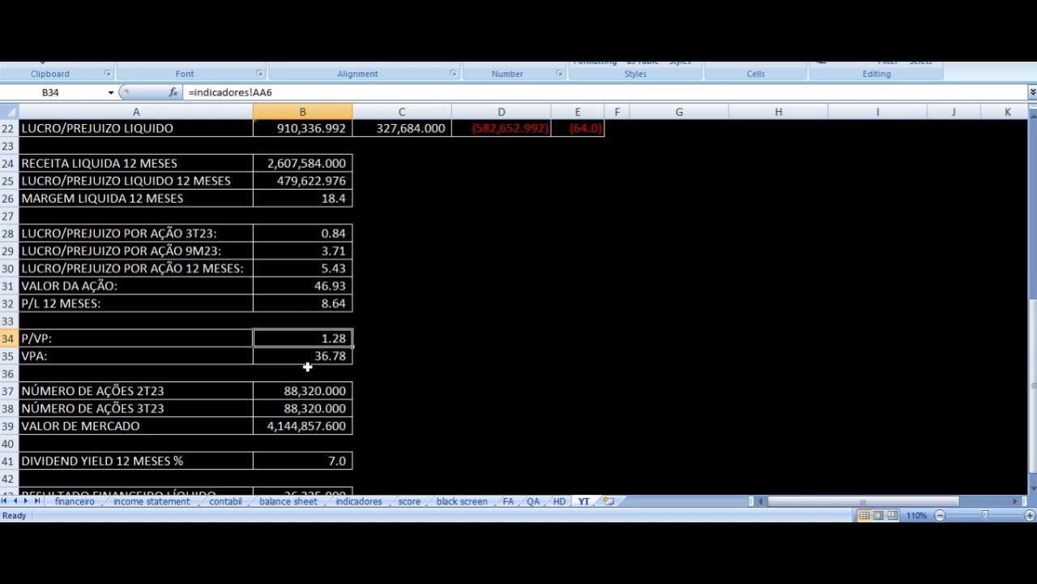
key("Down")
key("Left")
key("Right")
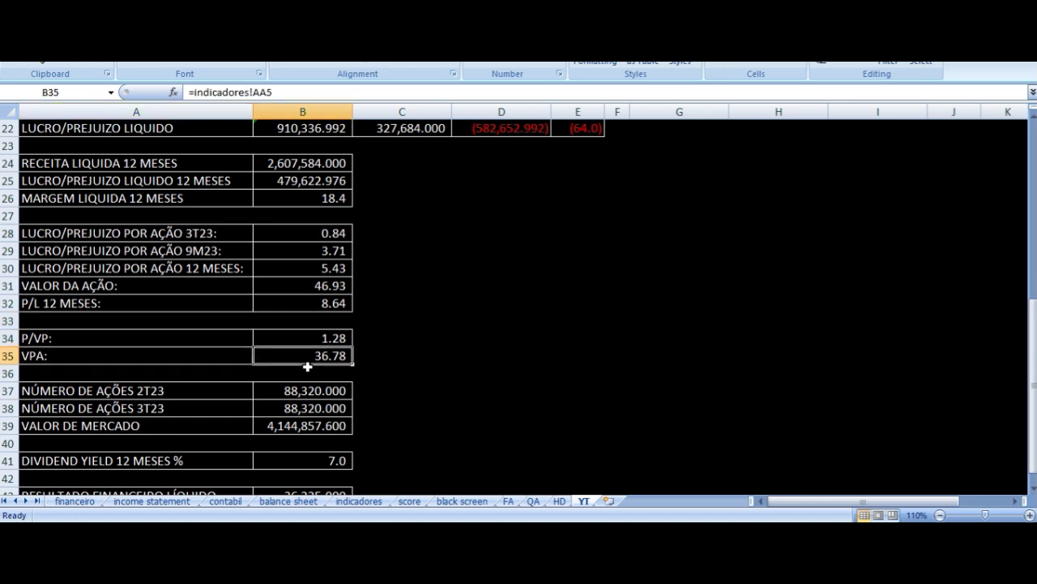
Step: Go over the share price in B31 again against the book value per share in B35
key("Up")
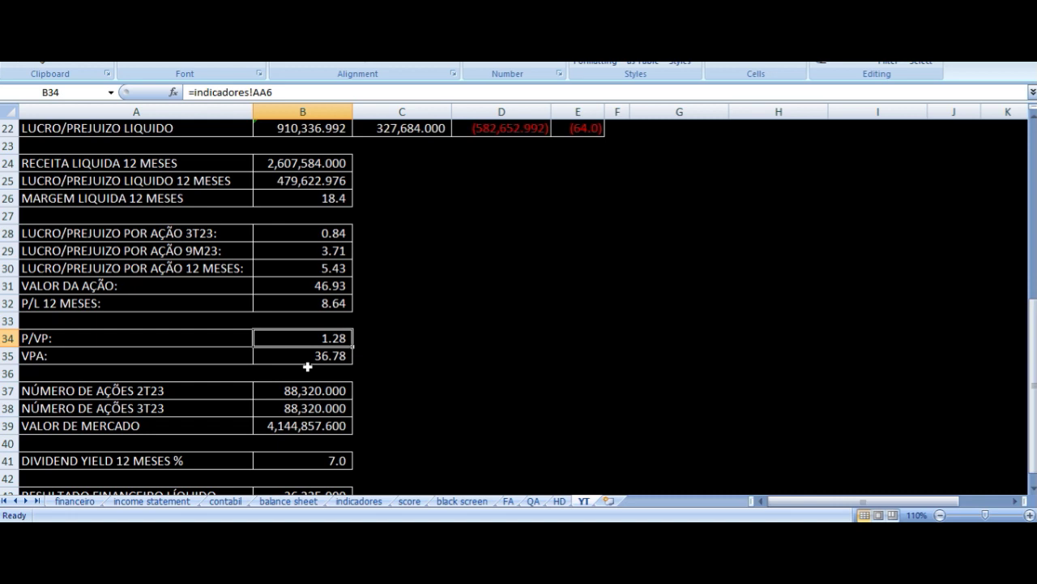
key("Up")
key("Up")
key("Up")
key("Down")
key("Down")
key("Down")
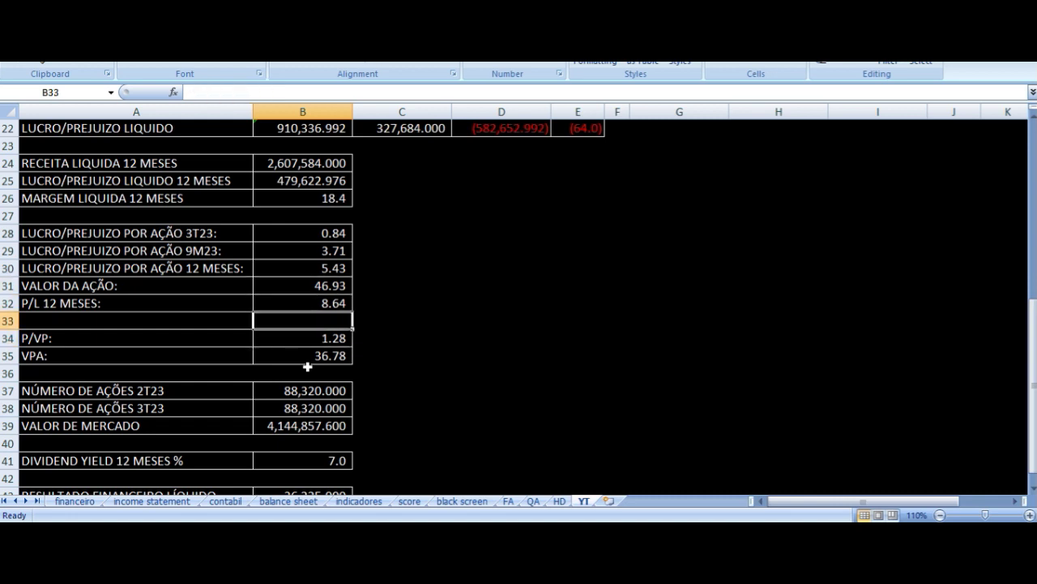
key("Down")
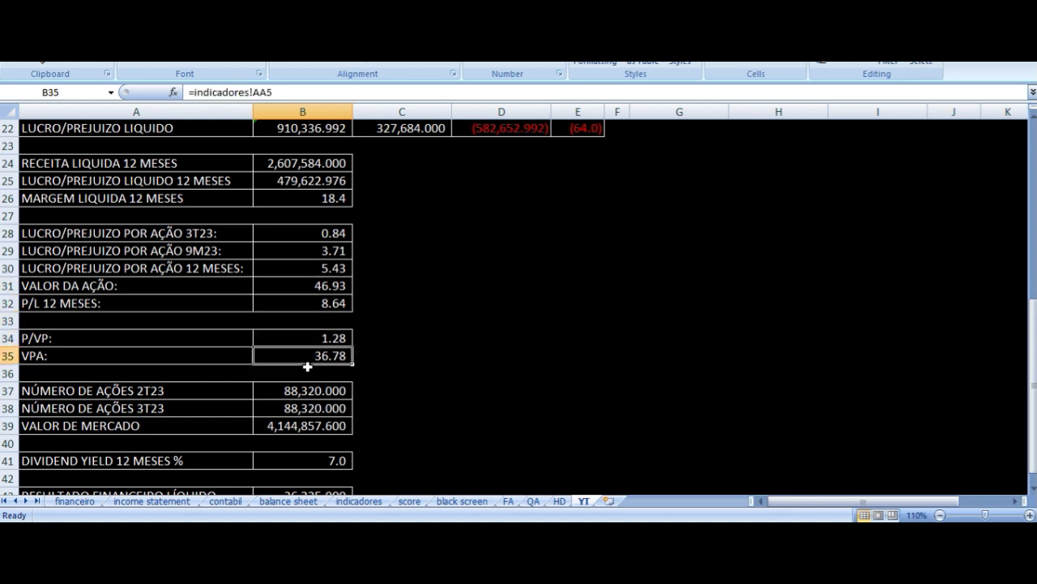
key("Left")
key("Right")
Step: Look back over the 9M and 12-month figures and return to the P/VP value and label in row 34
scroll(408, 372, "up", 2)
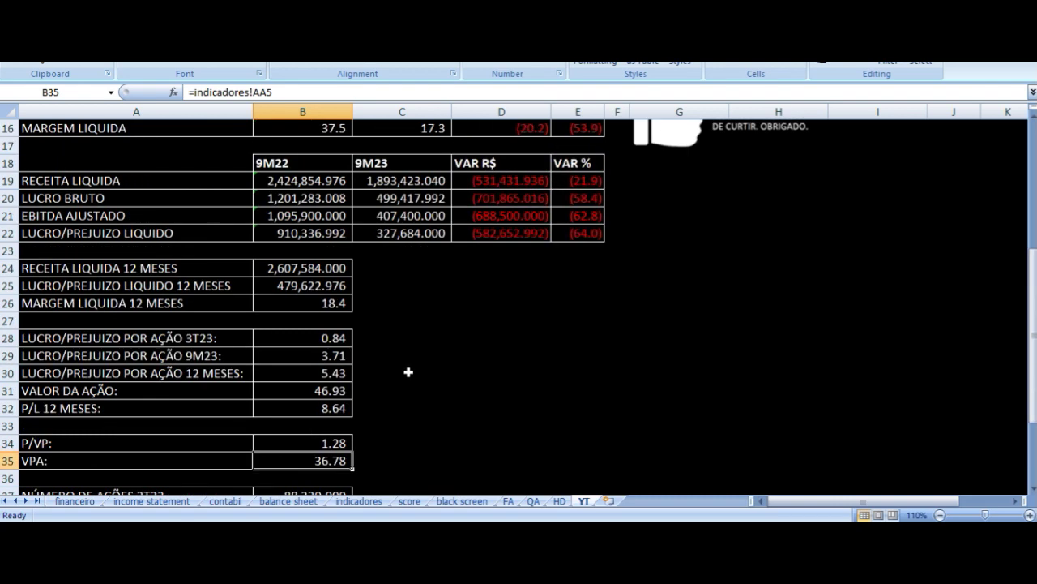
scroll(409, 372, "down", 3)
left_click(318, 285)
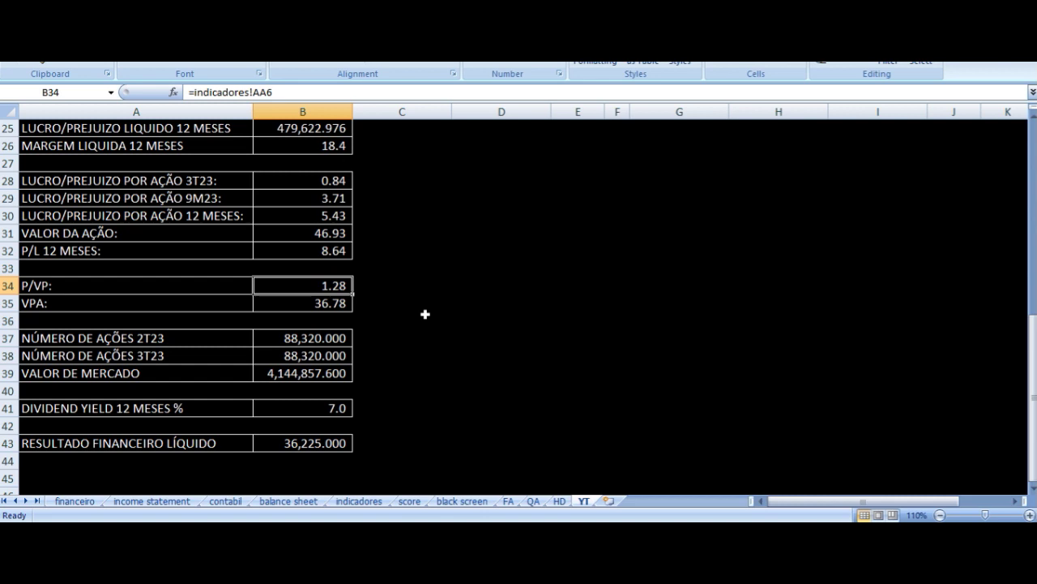
key("Left")
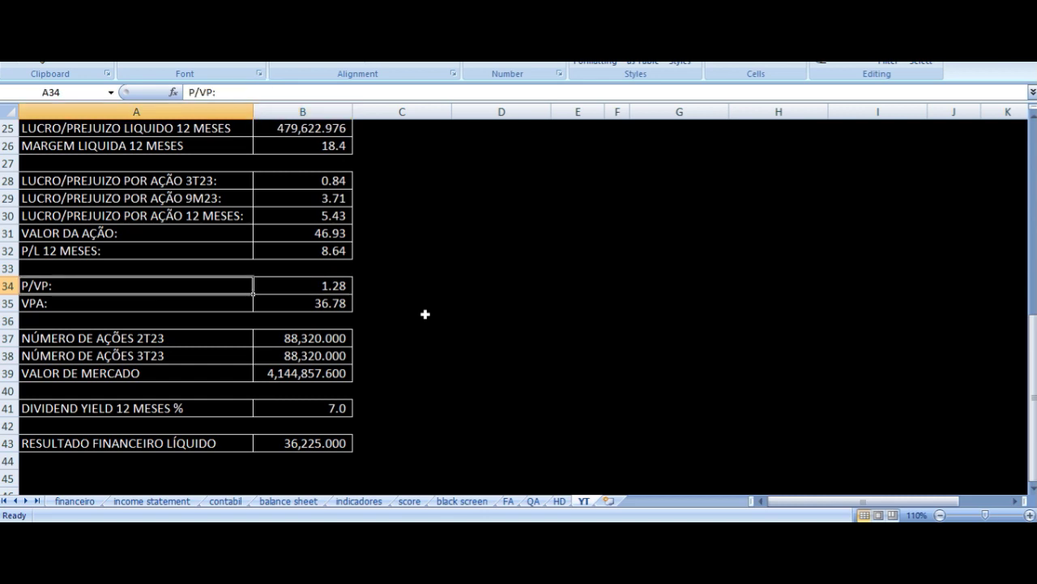
Step: Review the NÚMERO DE AÇÕES for 2T23 and 3T23 in rows 37 and 38 and the VALOR DE MERCADO in B39
left_click(209, 341)
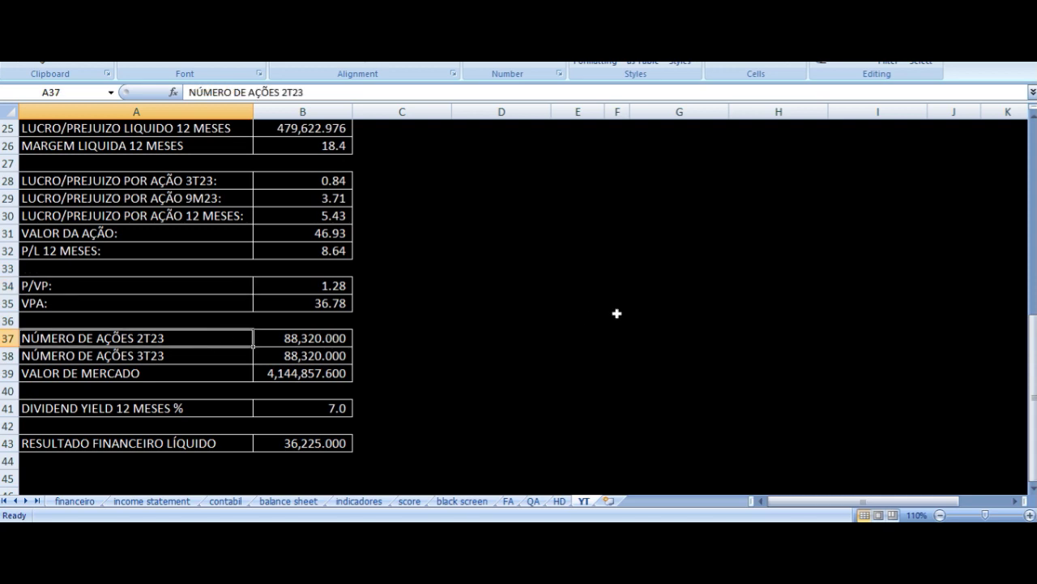
key("Right")
key("Left")
key("Right")
key("Down")
key("Left")
key("Down")
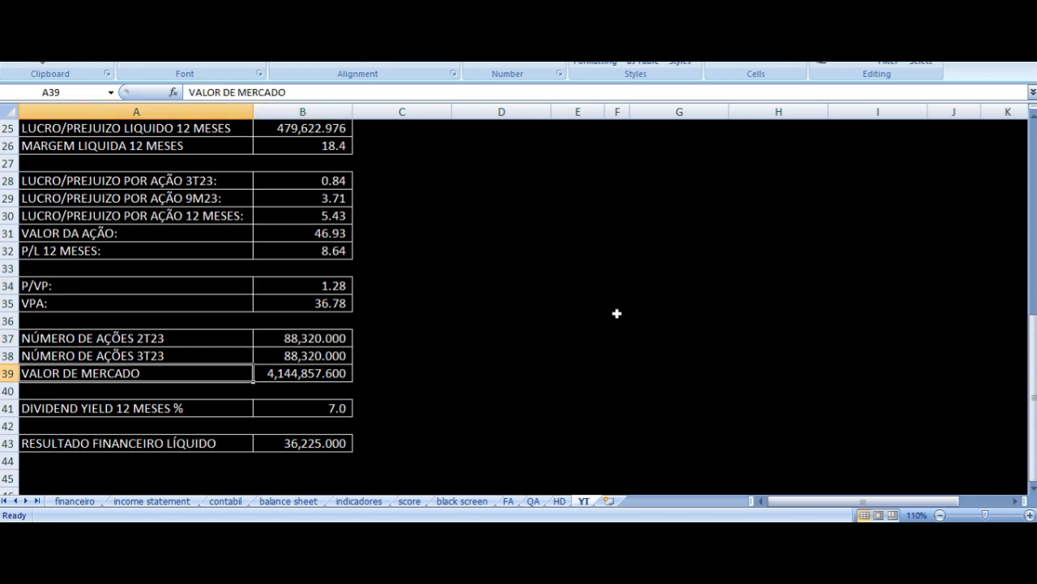
key("Right")
Step: Check the DIVIDEND YIELD 12 MESES % in B41 and the RESULTADO FINANCEIRO LÍQUIDO in B43
scroll(617, 312, "down", 2)
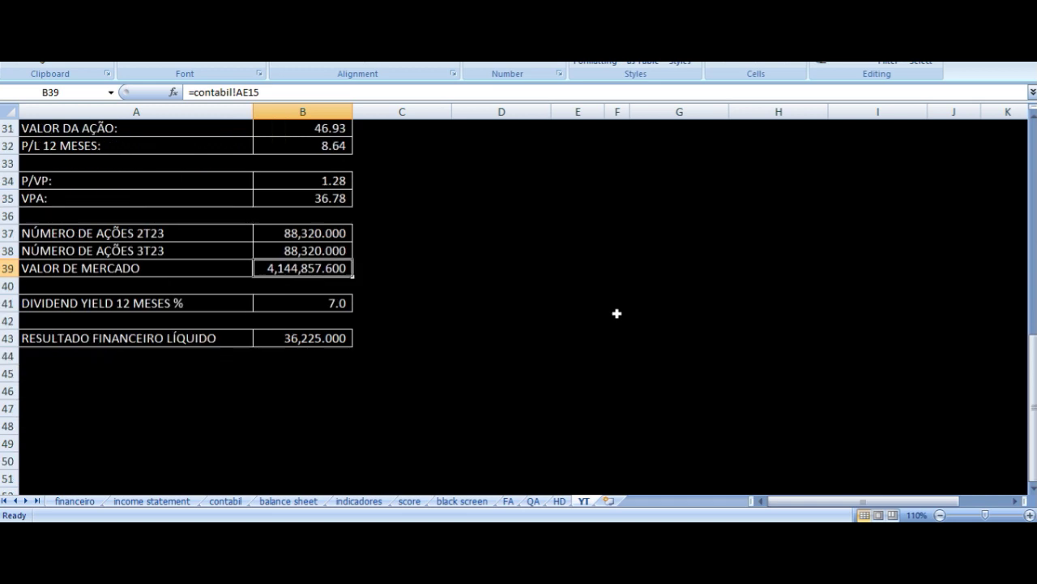
left_click(317, 304)
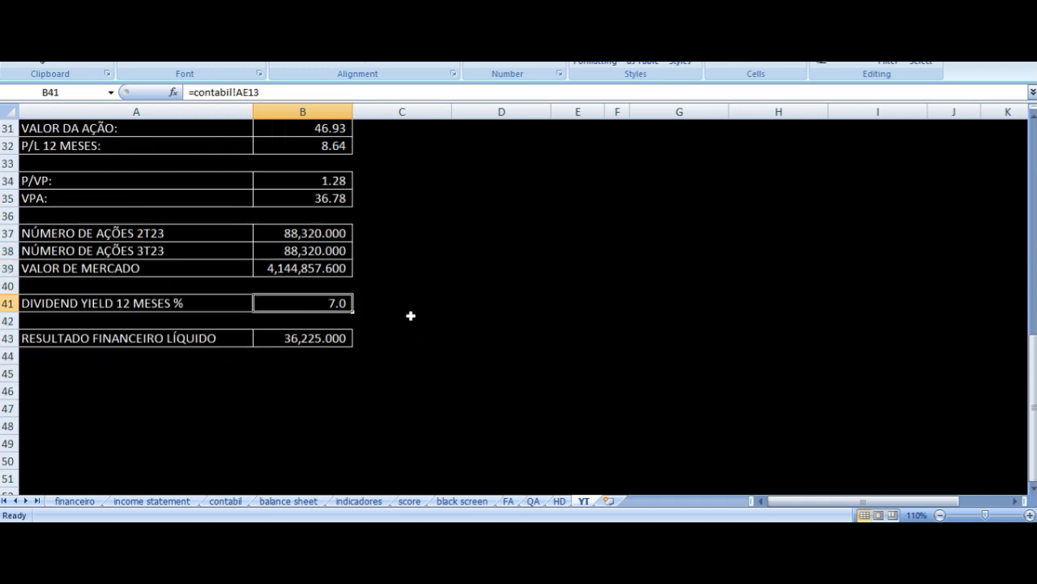
left_click(304, 340)
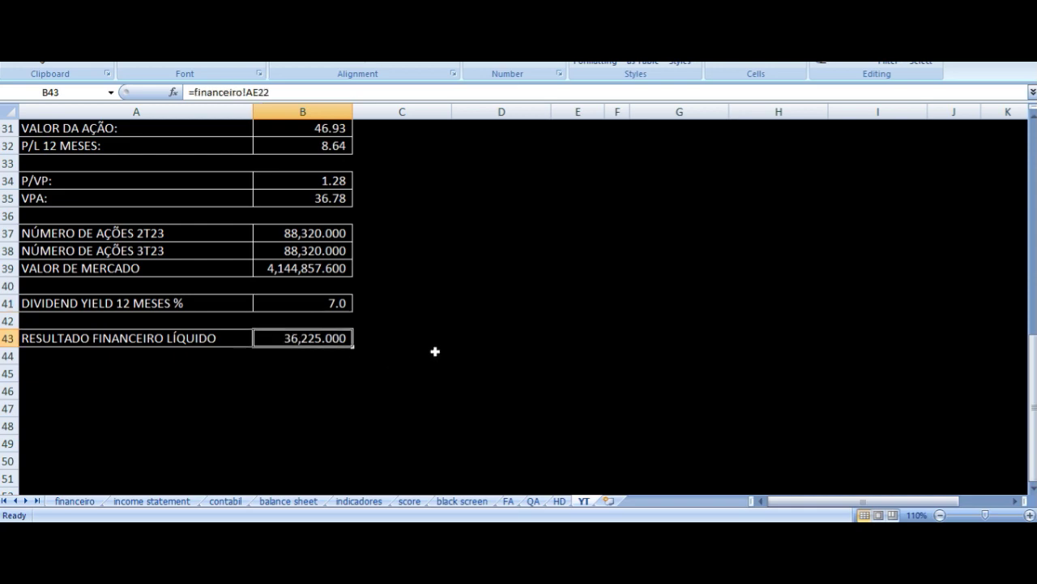
scroll(434, 353, "up", 10)
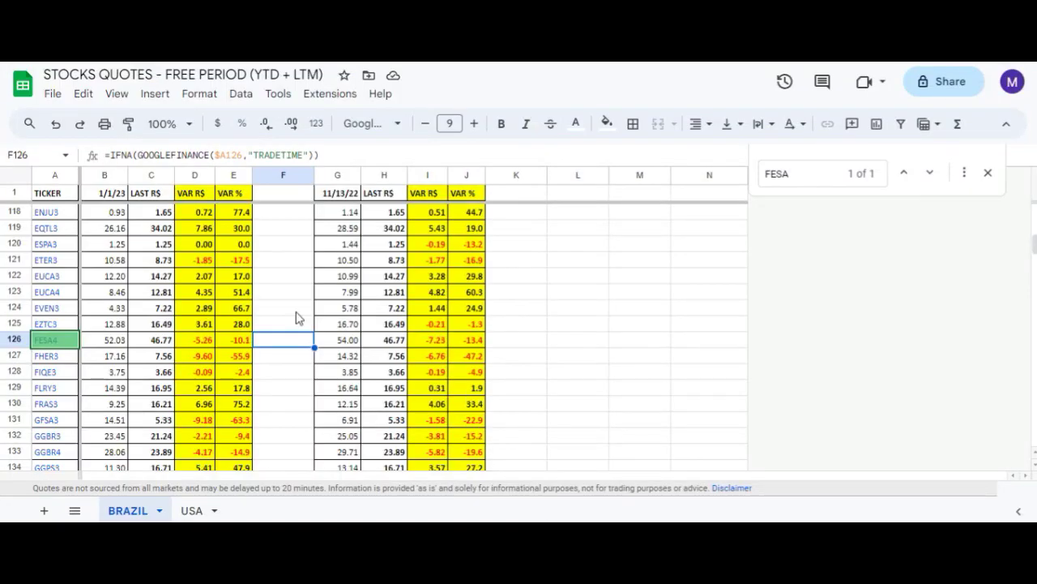
Step: Switch to the STOCKS QUOTES spreadsheet in Google Sheets, close the FESA search and select FESA4's 1/1/23 price in B126
key("Left")
key("Left")
key("Left")
key("Left")
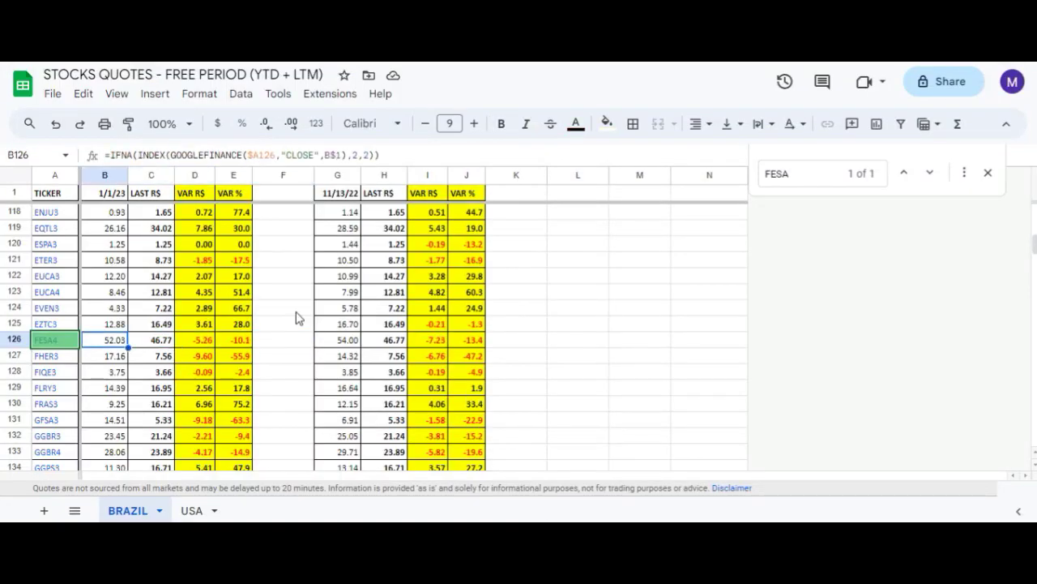
key("Right")
key("Left")
left_click(988, 173)
left_click(114, 343)
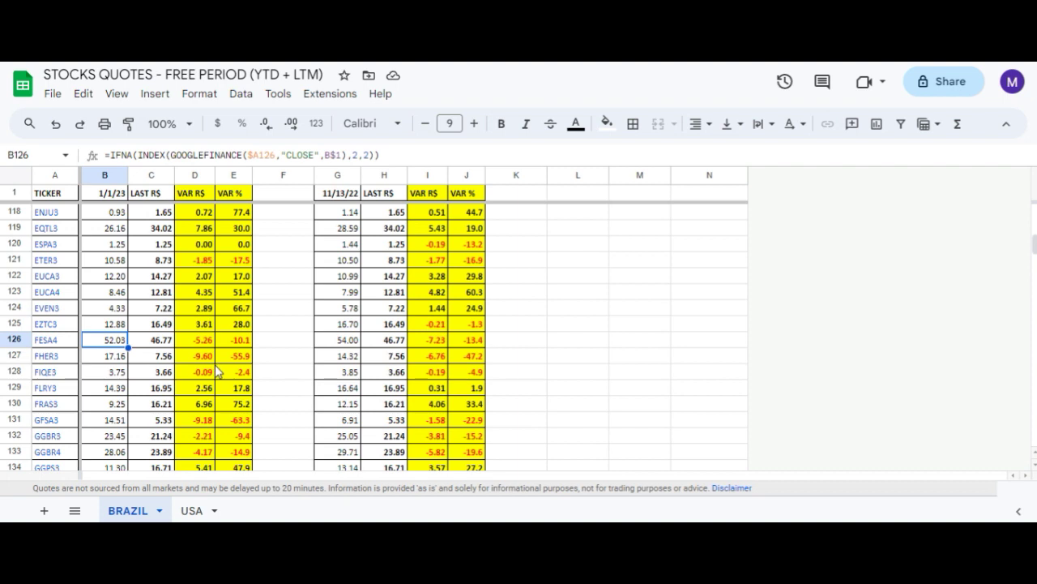
Step: Review FESA4's last price and its variation since 1/1/23 in R$ and percent in C126 through E126
key("Right")
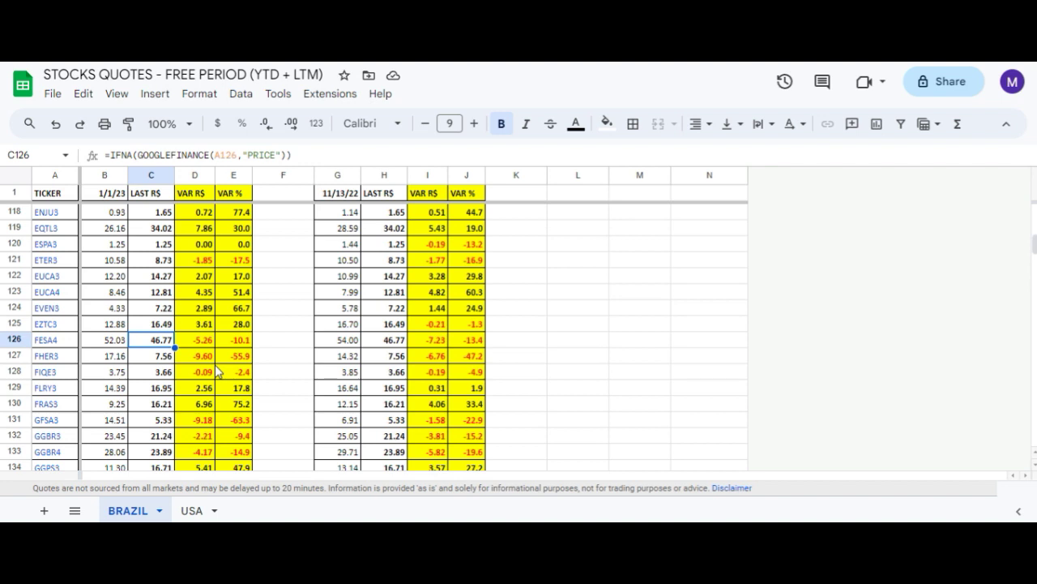
key("Right")
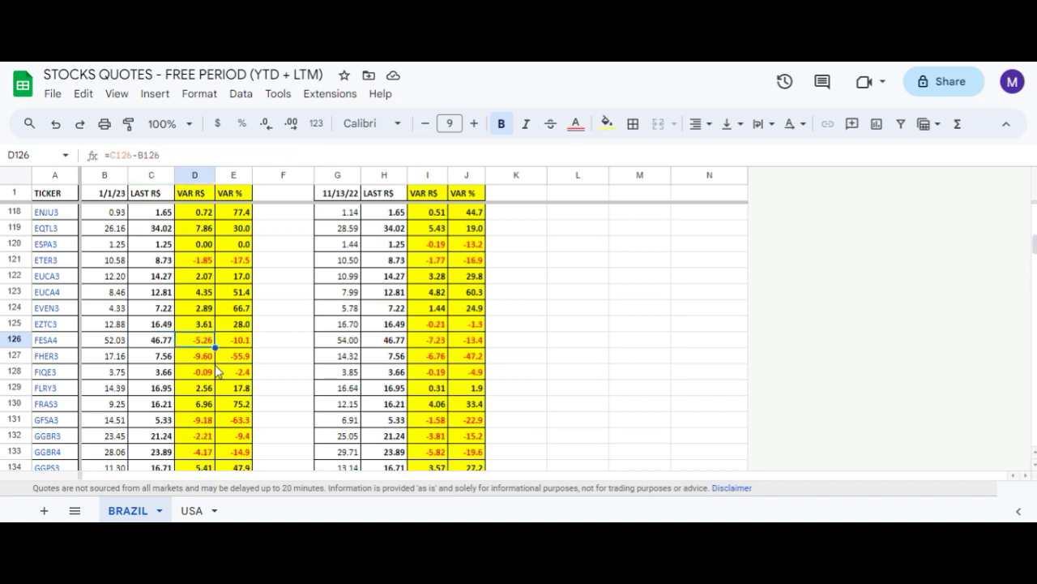
key("Right")
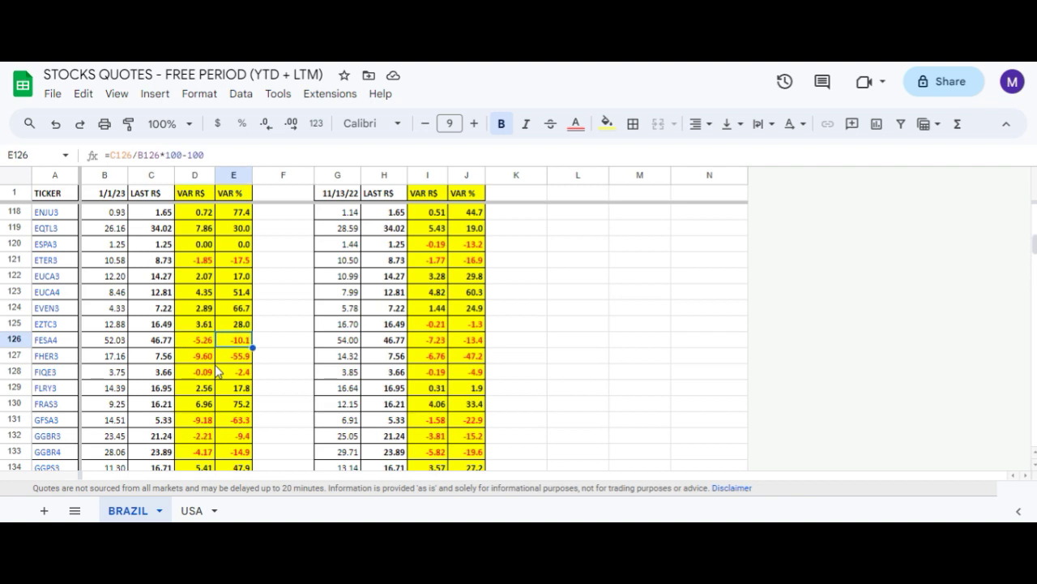
Step: Review FESA4's 11/13/22 price, last price and 12-month variations in R$ and percent in G126 through J126
key("Right")
key("Right")
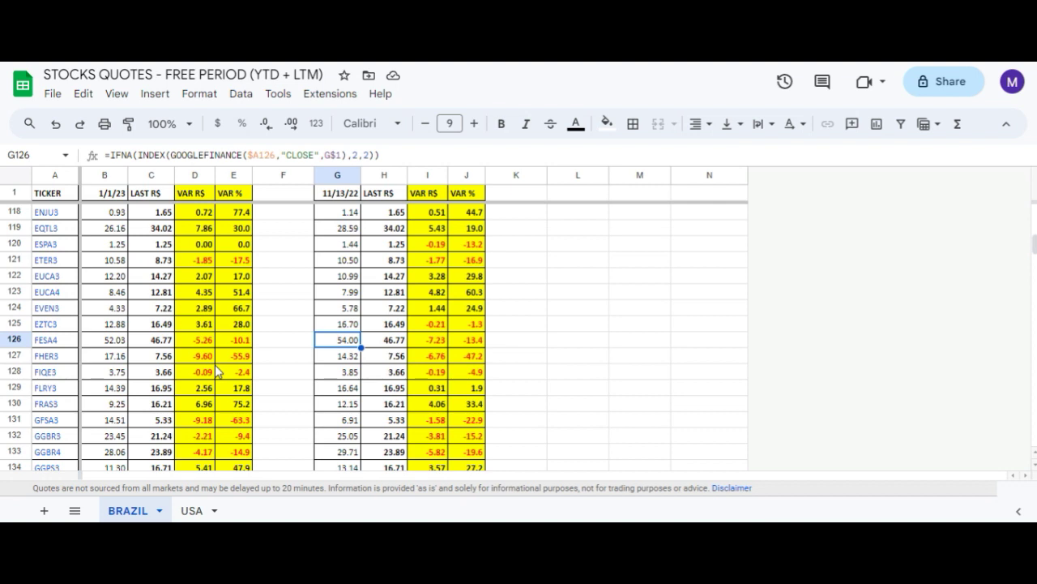
key("Left")
key("Right")
key("Right")
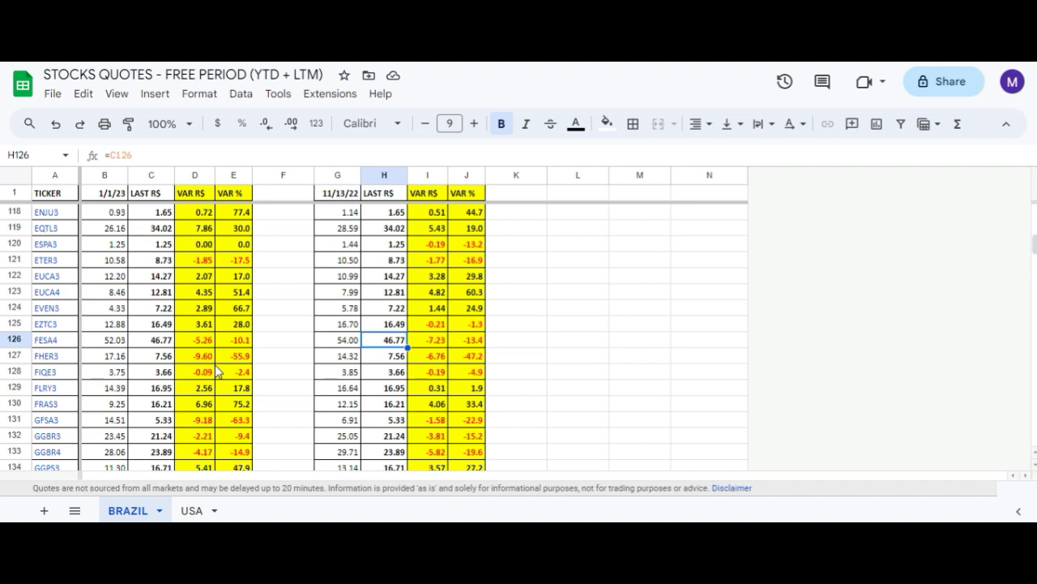
key("Right")
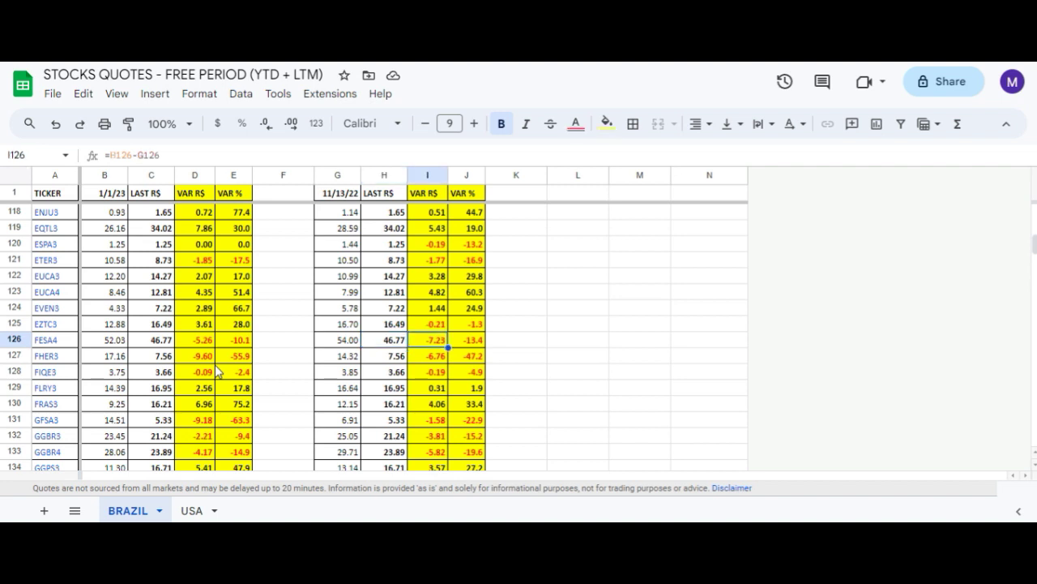
key("Right")
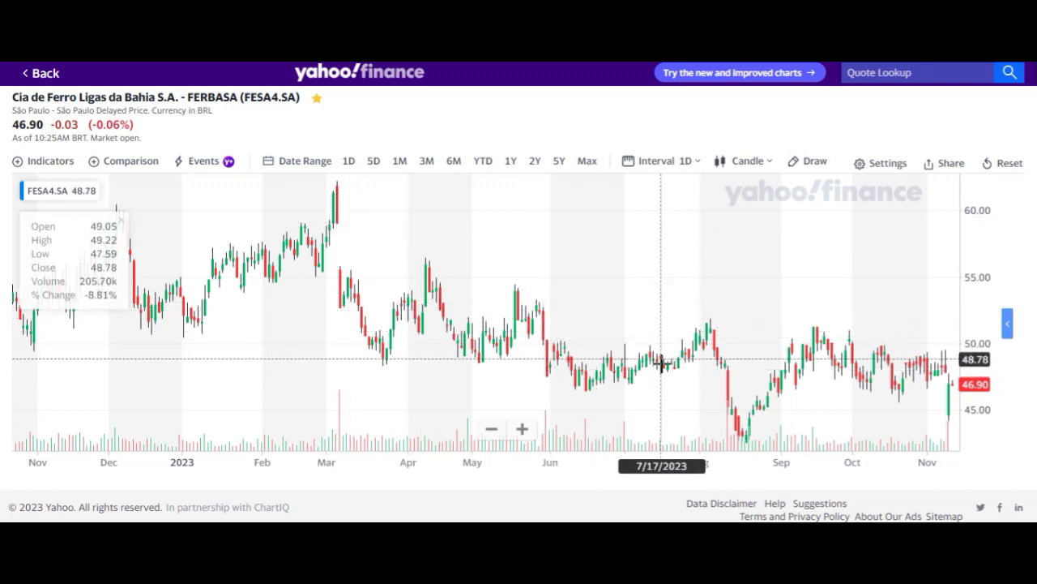
Step: Switch to the Yahoo Finance chart of FESA4.SA and examine its daily price history back to 2019
scroll(581, 343, "down", 8)
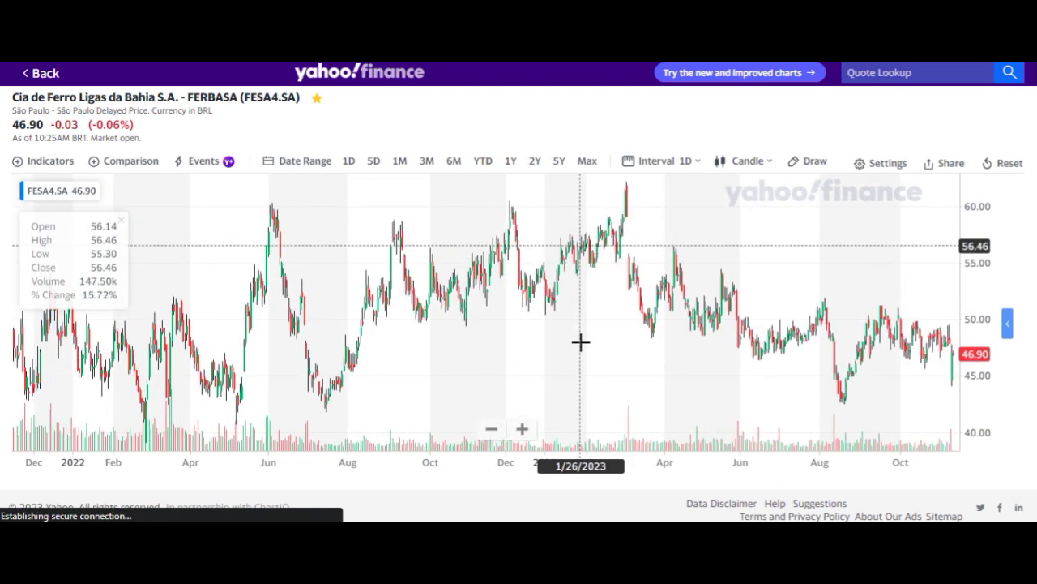
scroll(581, 343, "down", 1)
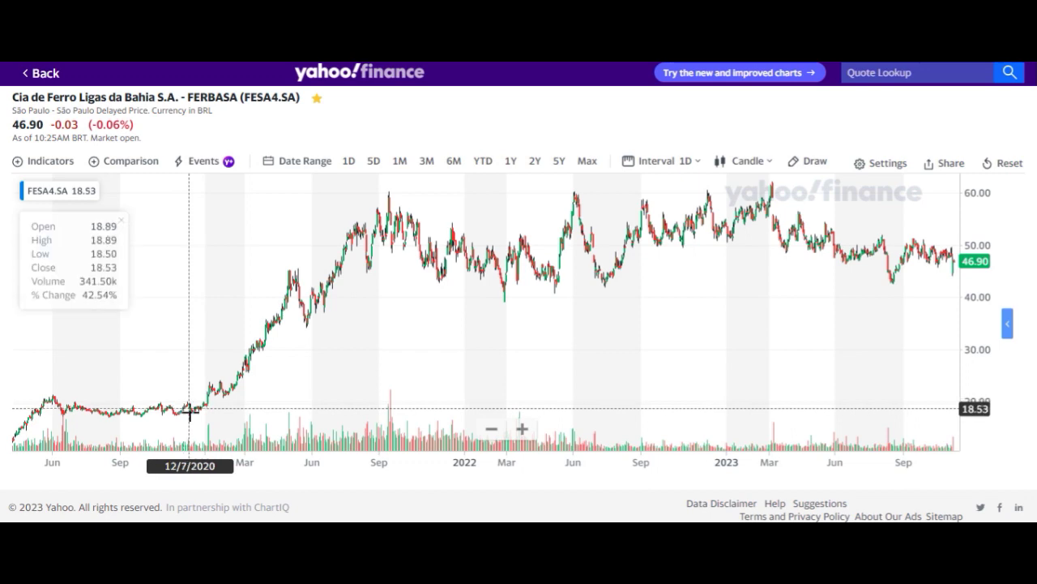
scroll(205, 409, "down", 3)
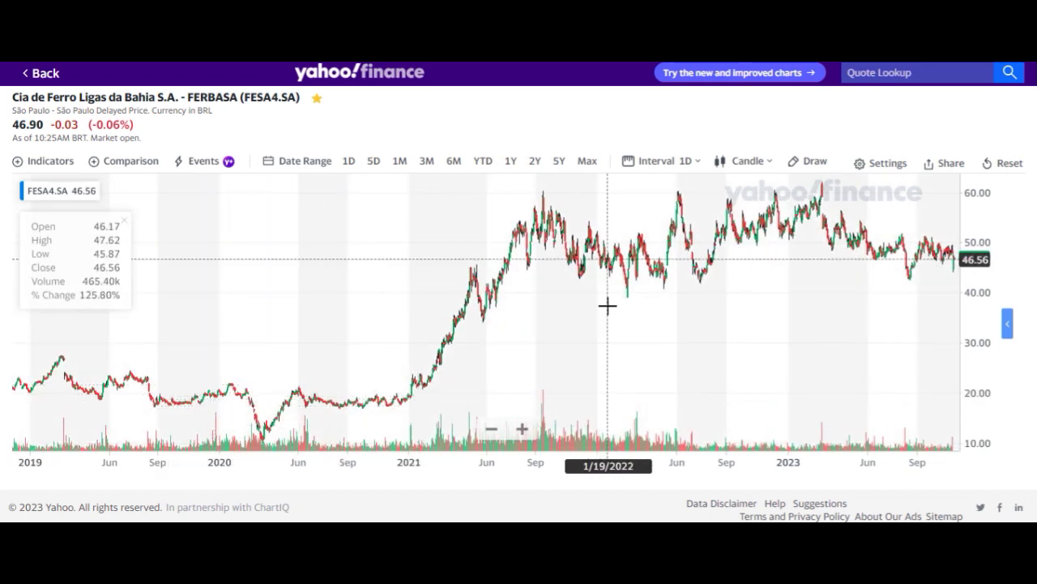
scroll(537, 292, "up", 3)
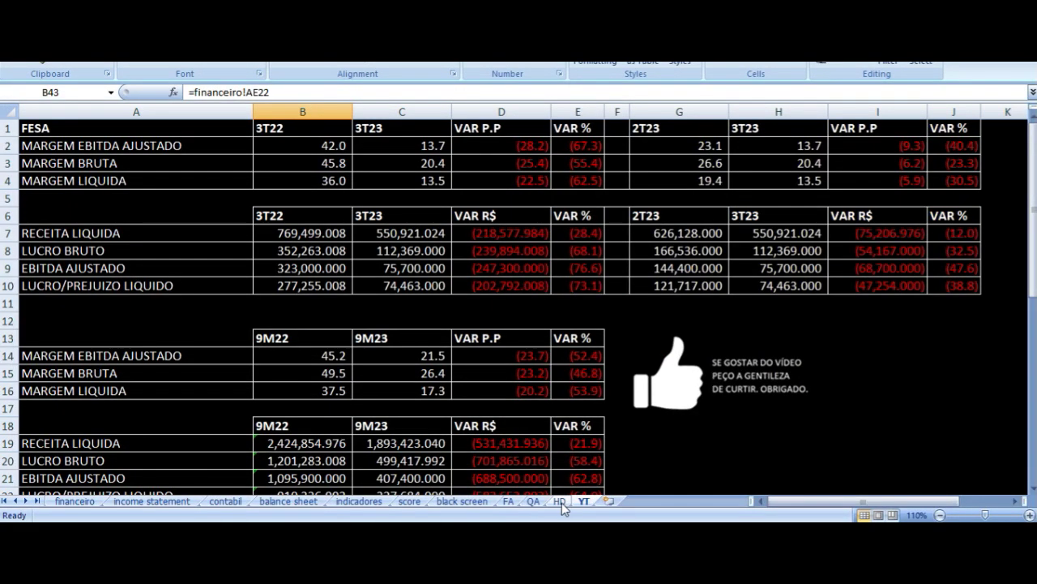
Step: Open the HD sheet and review the net revenue for 2013 and 2014 in C51 and D51
left_click(559, 501)
left_click(361, 326)
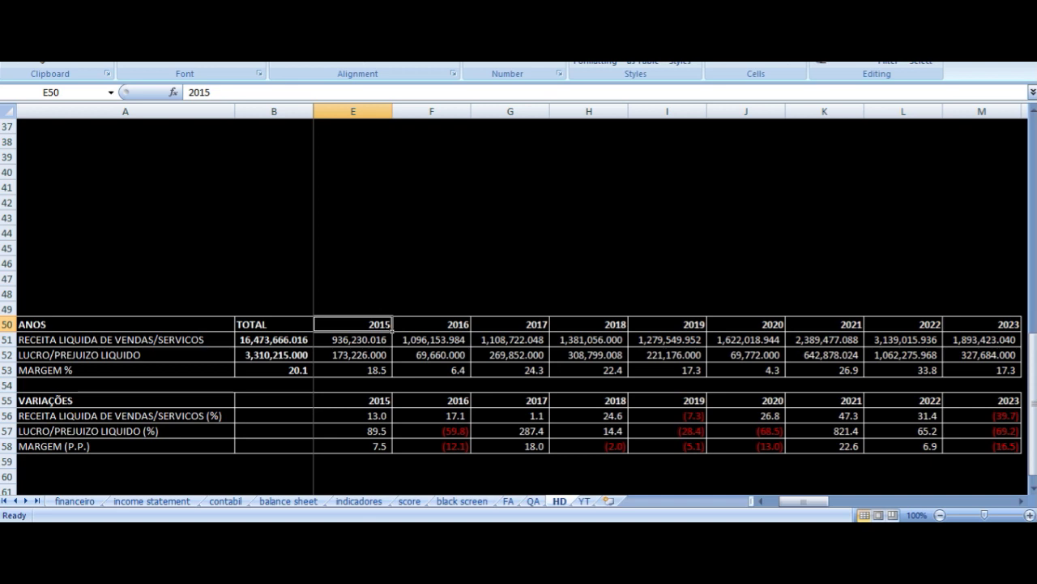
key("Left")
key("Left")
key("Down")
key("Left")
key("Right")
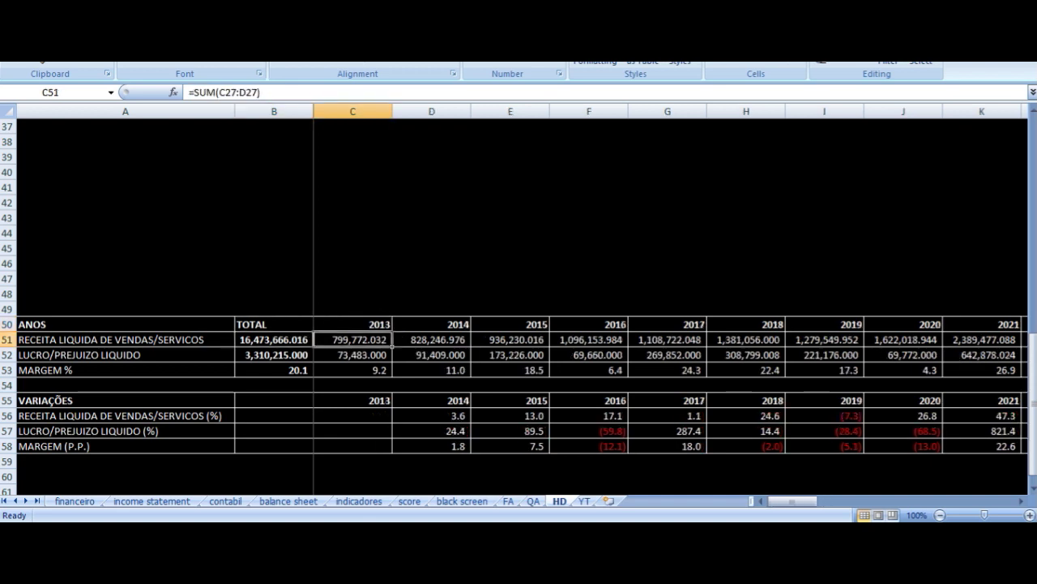
key("Right")
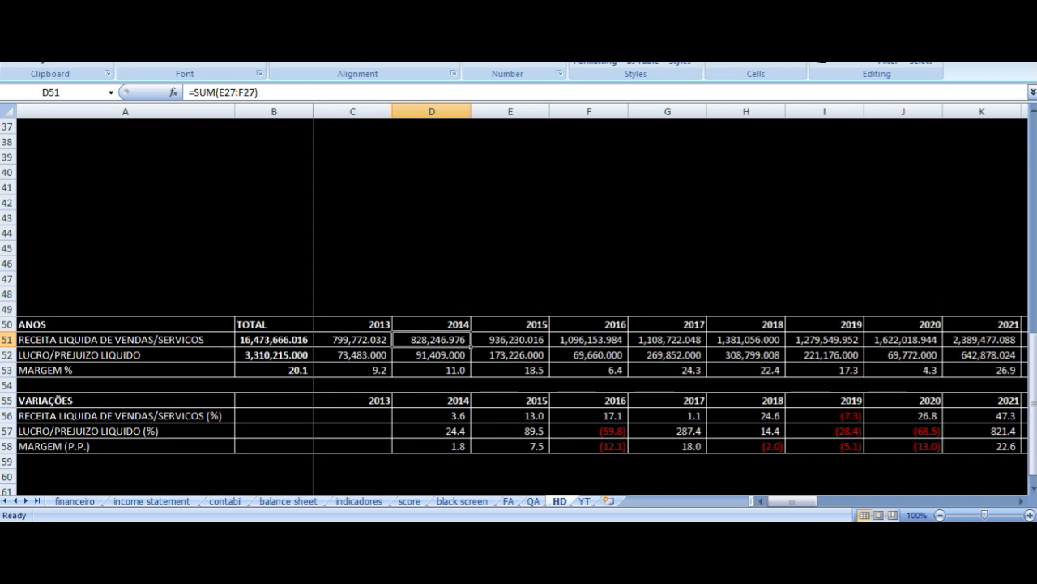
Step: Review 2015's net revenue, net profit and margin together with its revenue variation in column E
key("Right")
key("Down")
key("Down")
key("Down")
key("Down")
key("Down")
key("Up")
key("Up")
key("Up")
key("Up")
Step: Review the yearly net revenue variation percentages from 2015 through 2019 in row 56
key("Down")
key("Down")
key("Down")
key("Down")
key("Right")
key("Right")
key("Right")
key("Right")
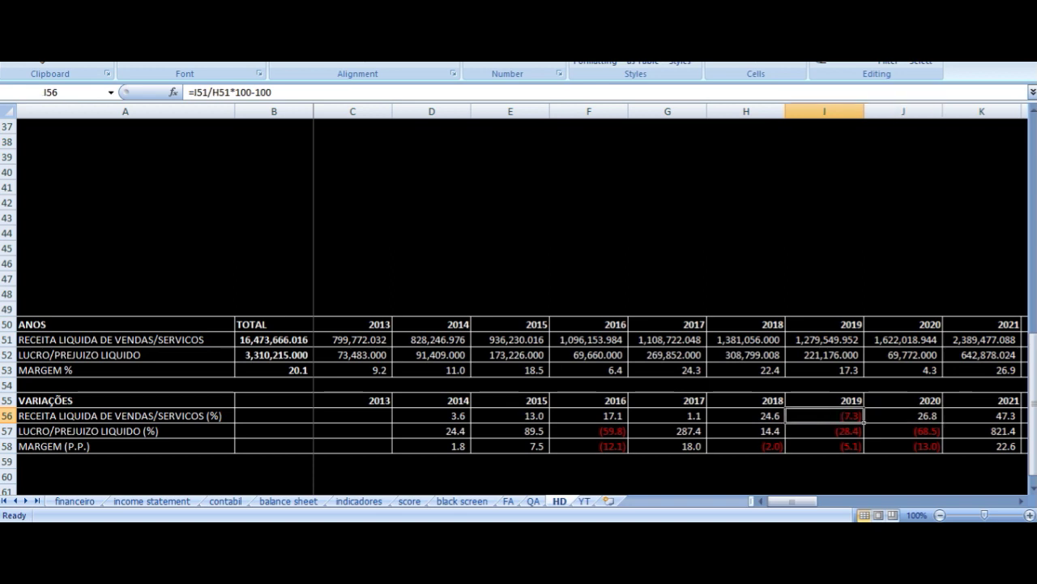
Step: Return to the net revenue in row 51 and trace it back from 2019 to 2016 in F51
key("Up")
key("Up")
key("Up")
key("Up")
key("Up")
key("Left")
key("Left")
key("Left")
key("Left")
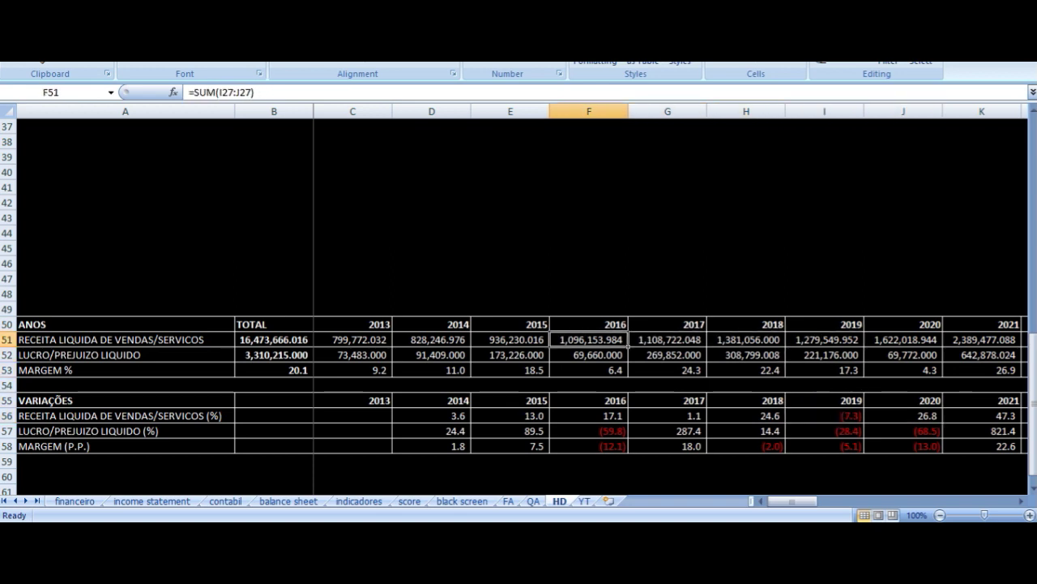
Step: Review the net revenue for 2017 through 2019 in G51 to I51
key("Right")
key("Right")
key("Right")
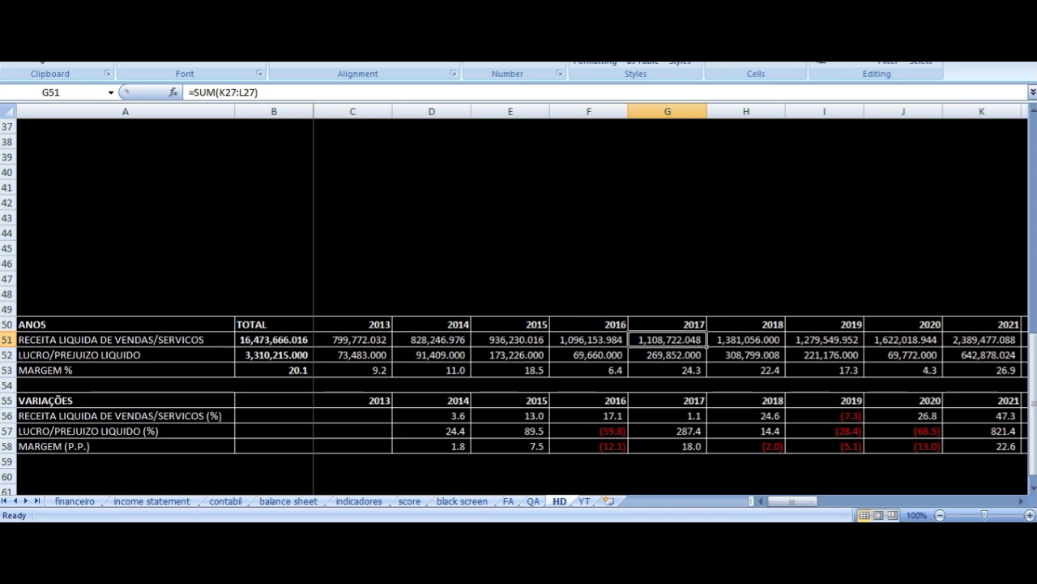
key("Right")
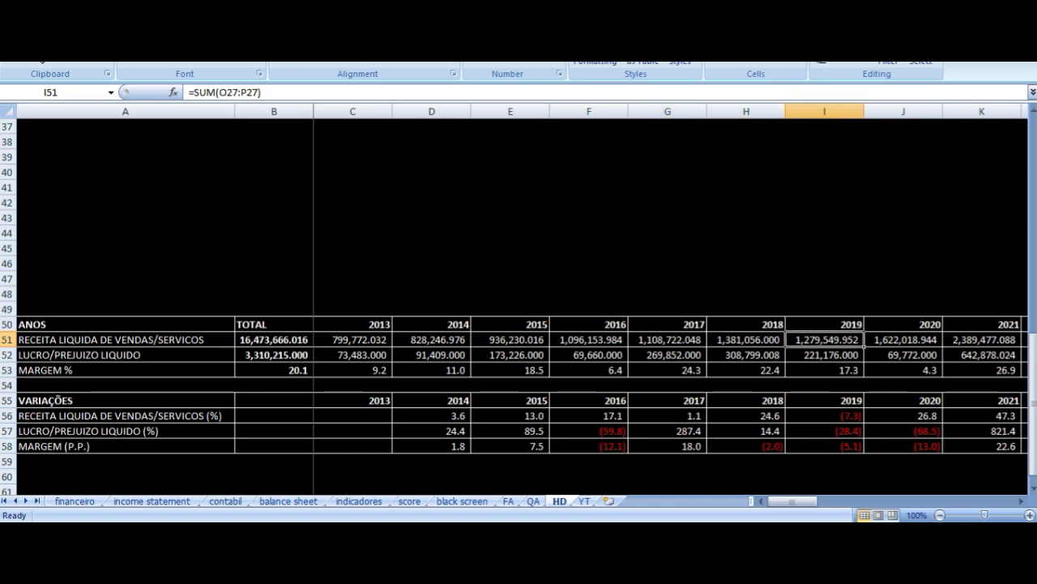
Step: Review 2019's net profit and margin and their variations from the previous year in column I
key("Down")
key("Down")
key("Down")
key("Down")
key("Down")
key("Down")
key("Down")
key("Up")
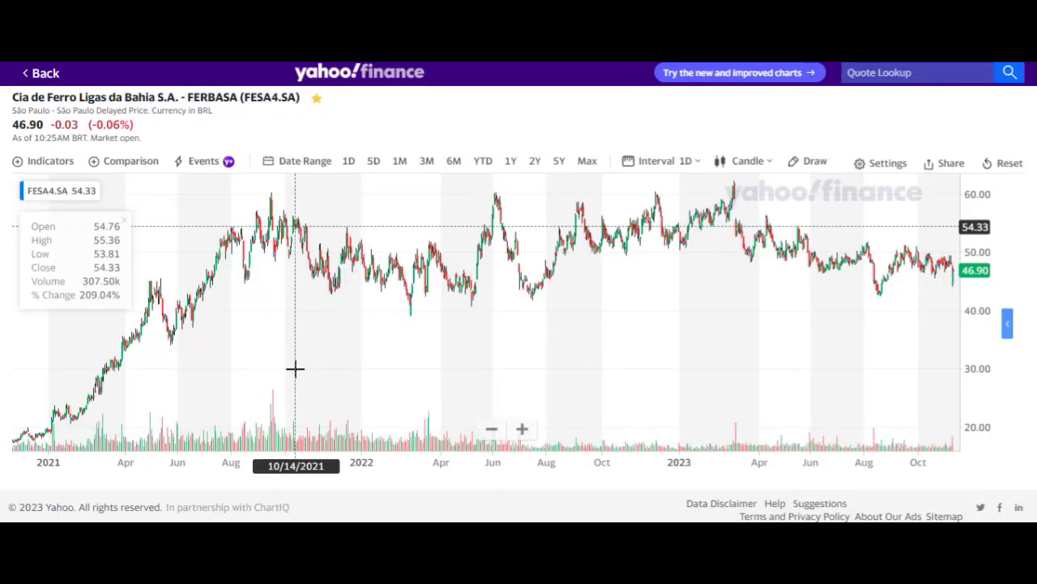
Step: Widen the FESA4.SA chart in Yahoo Finance back to 2019, and switch back to the HD sheet's 2019 net revenue in I51
scroll(294, 366, "down", 3)
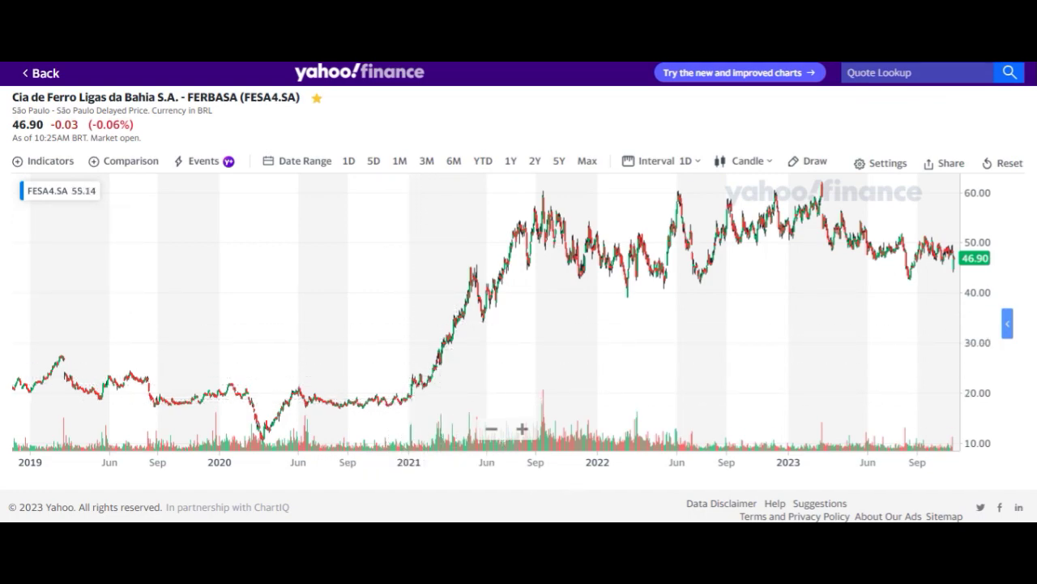
left_click(561, 535)
left_click(814, 337)
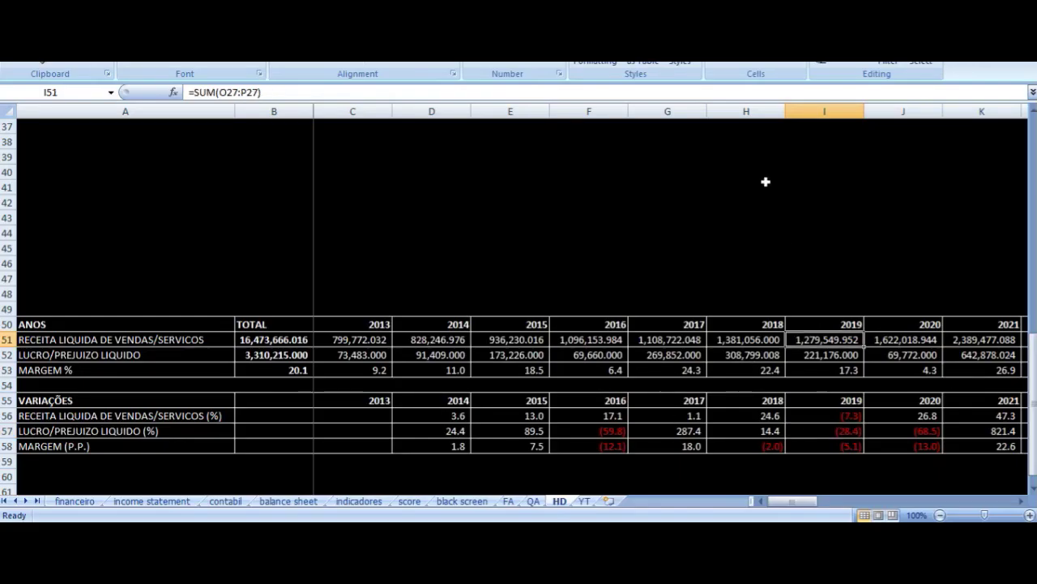
Step: Review 2020's net revenue, net profit and margin in J51 through J53
key("Right")
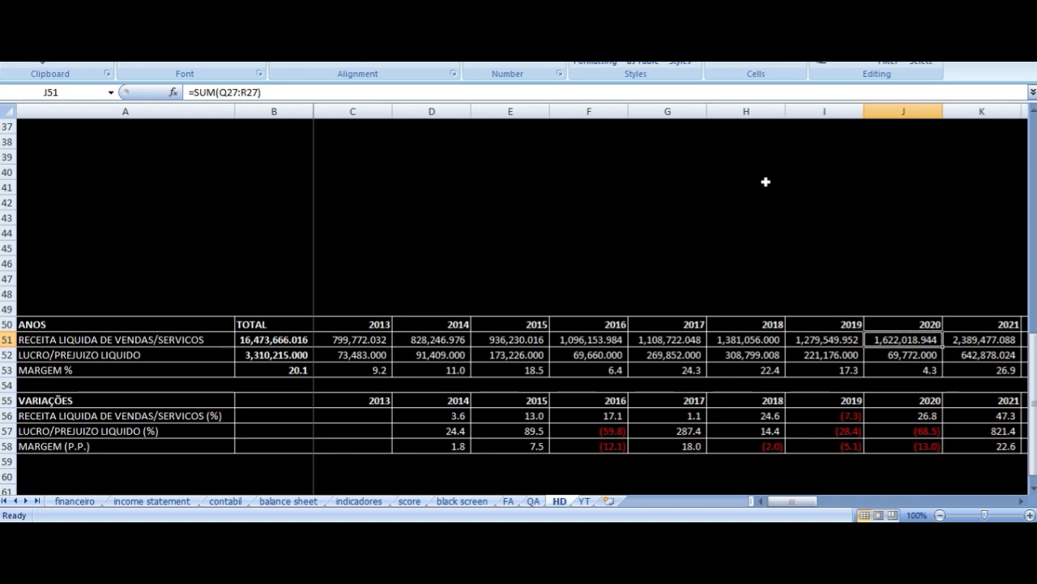
key("Down")
key("Down")
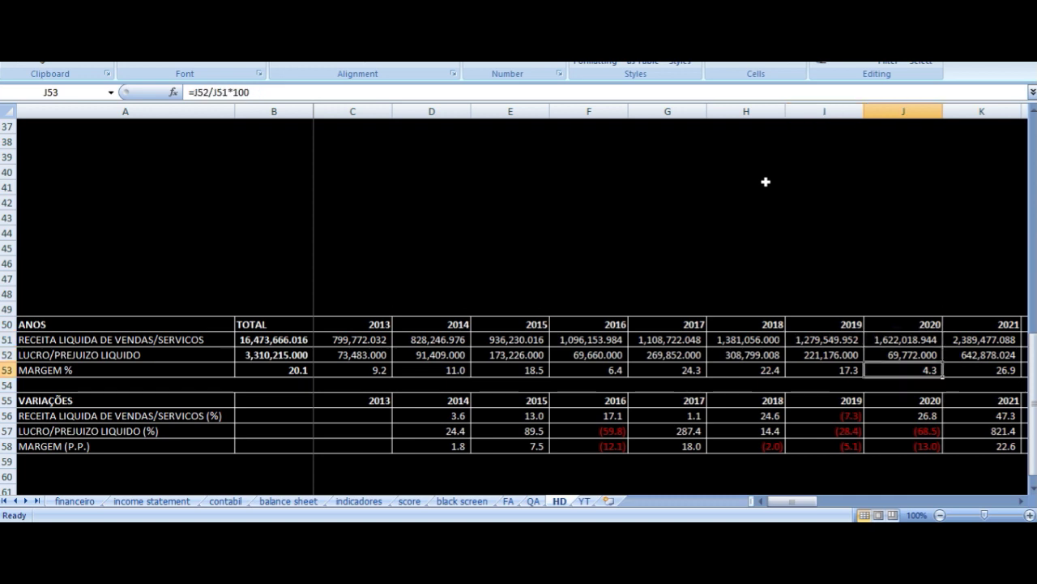
key("Up")
key("Down")
key("Up")
key("Up")
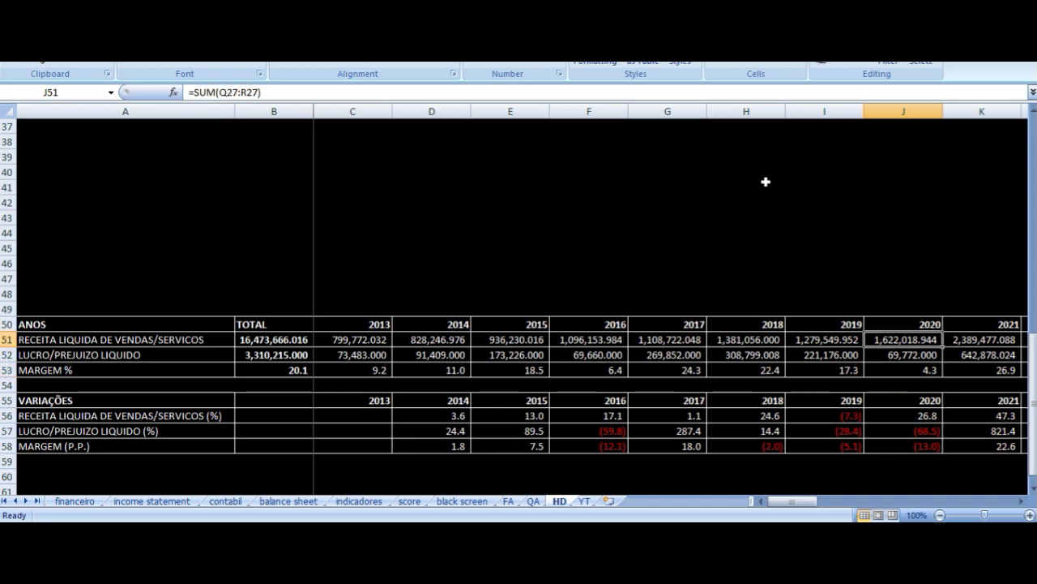
Step: Review 2021's net revenue, net profit and margin in K51 through K53
key("Right")
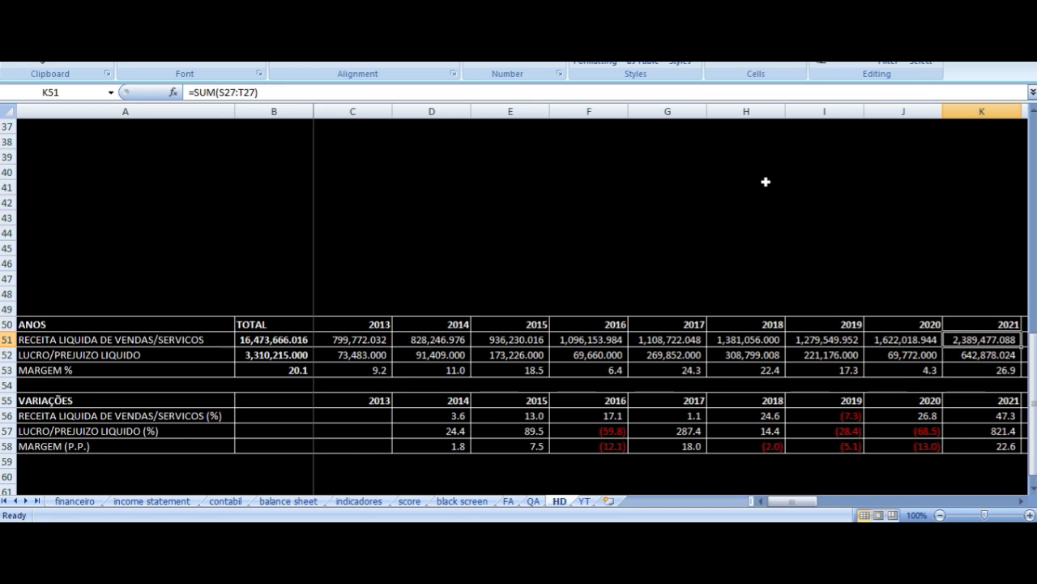
key("Down")
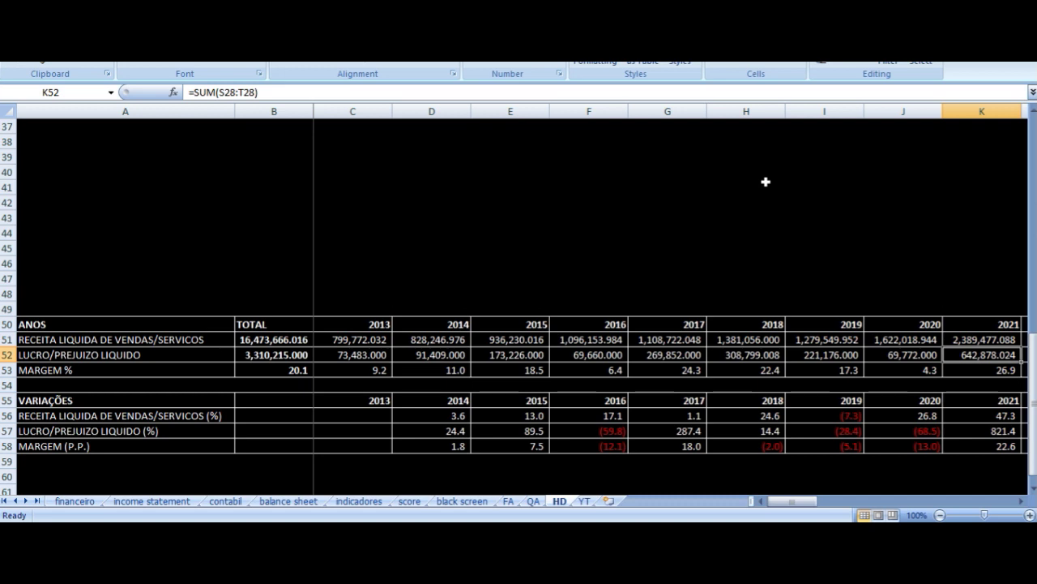
key("Down")
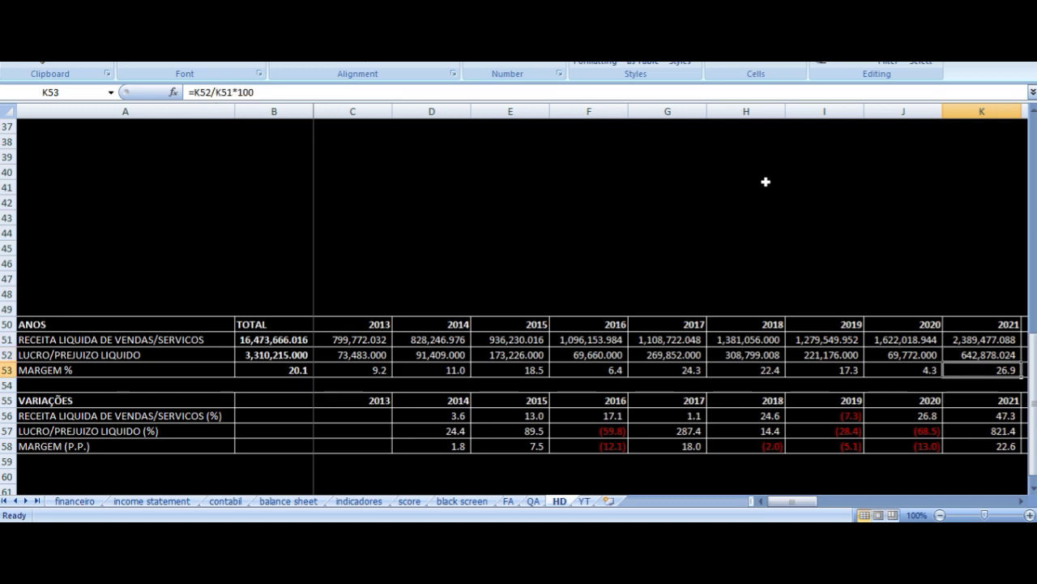
Step: Review 2022's net revenue, net profit and margin in L51 through L53
key("Right")
key("Up")
key("Up")
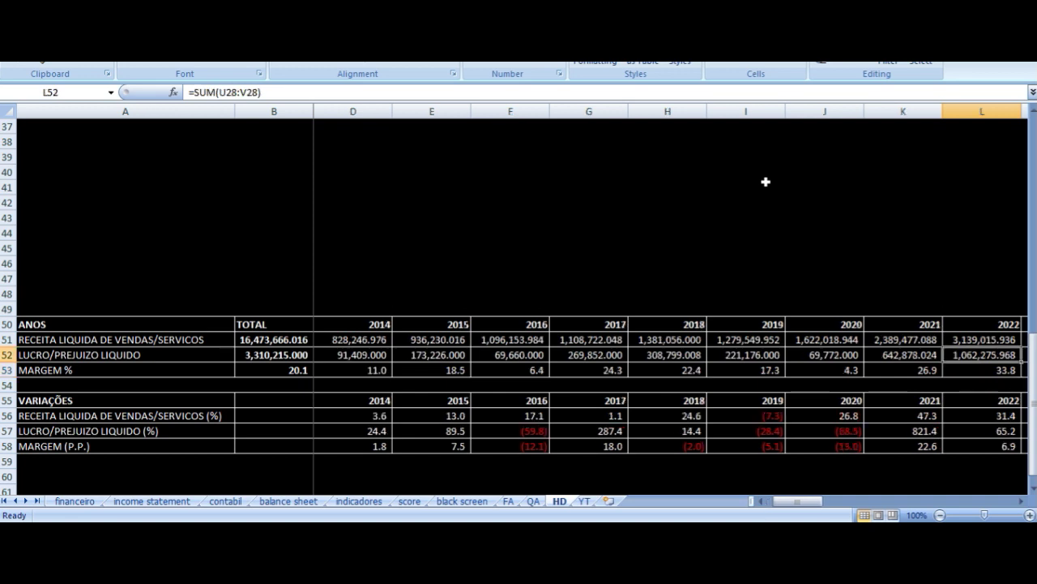
key("Up")
key("Down")
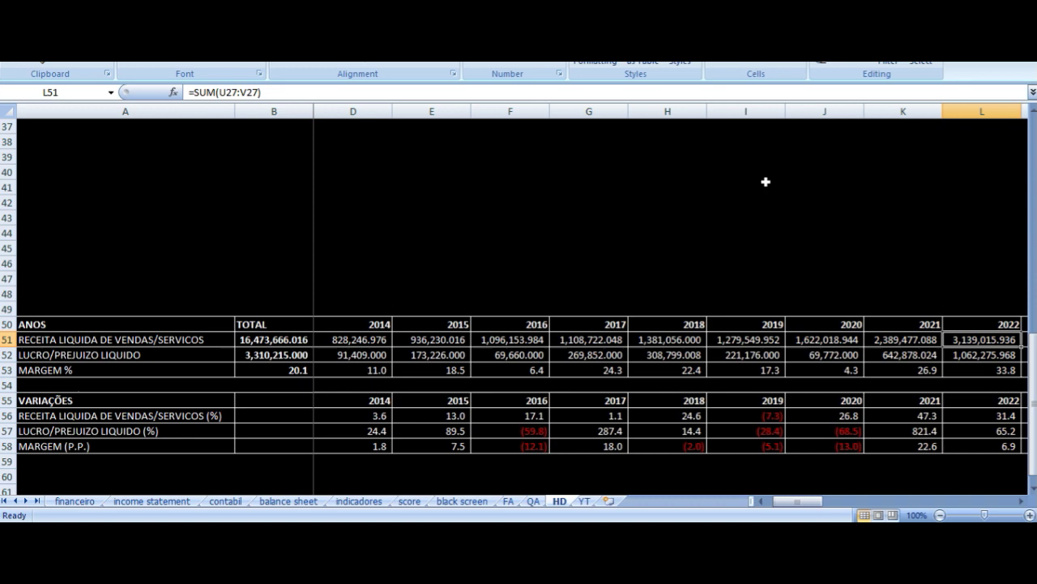
key("Down")
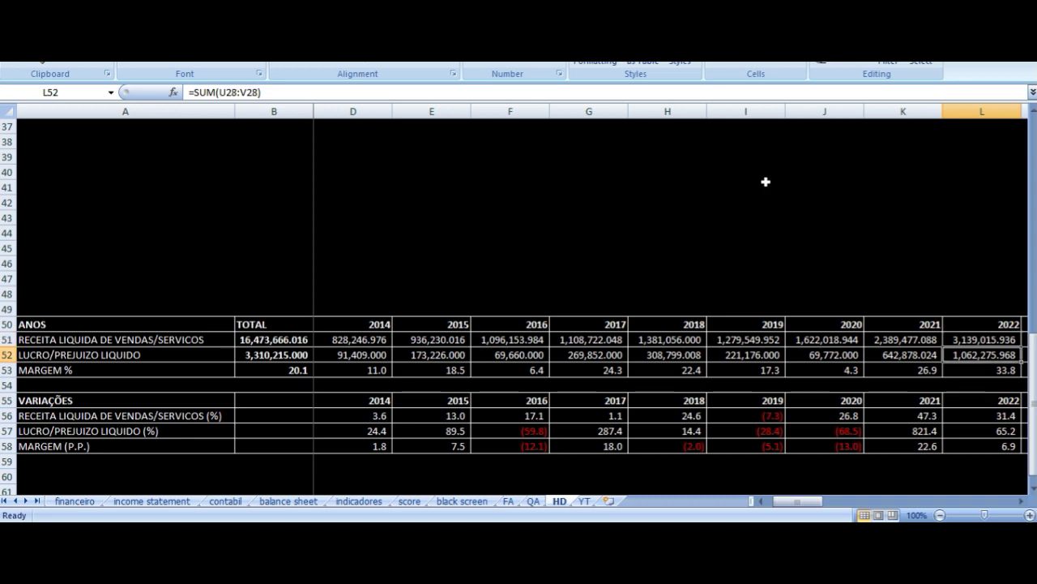
key("Down")
Step: Review 2023's net revenue, net profit and margin in M51 through M53
key("Right")
key("Up")
key("Up")
key("Down")
key("Down")
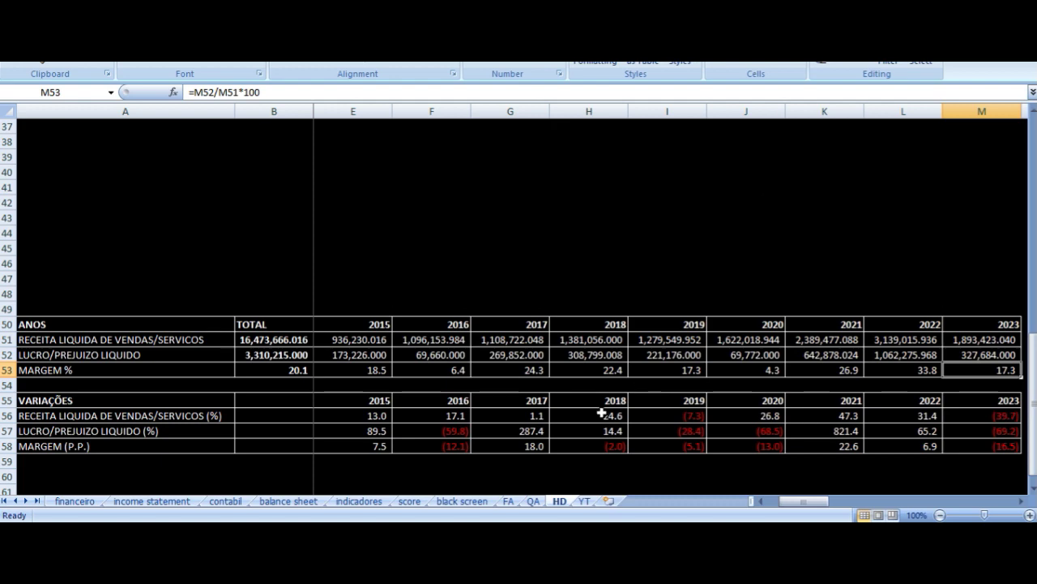
Step: Open the YT sheet and compare the 9M22 and 9M23 results in B18:C22, ending on the VAR R$ heading in D18
left_click(583, 501)
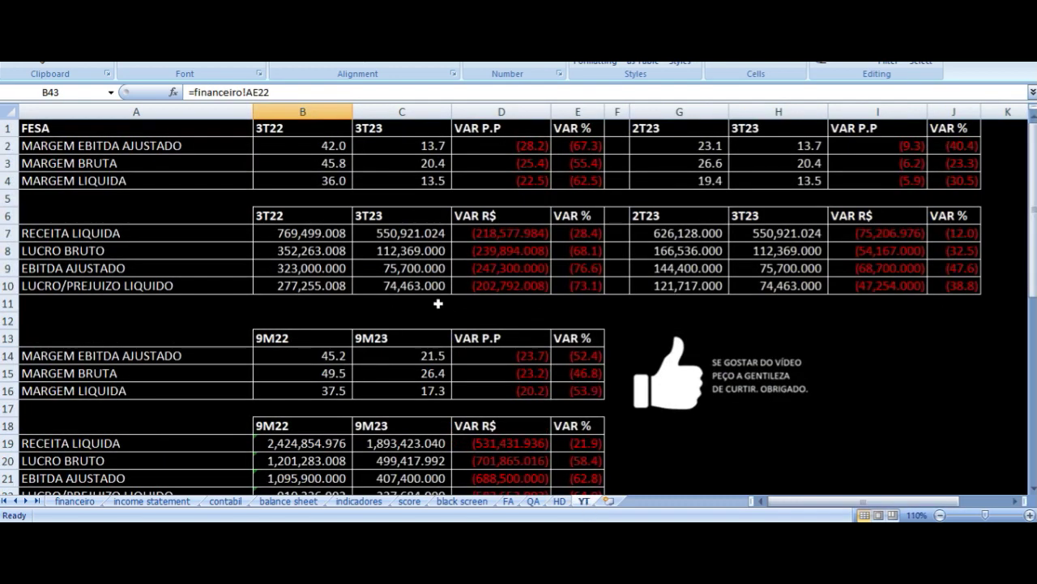
scroll(328, 337, "down", 3)
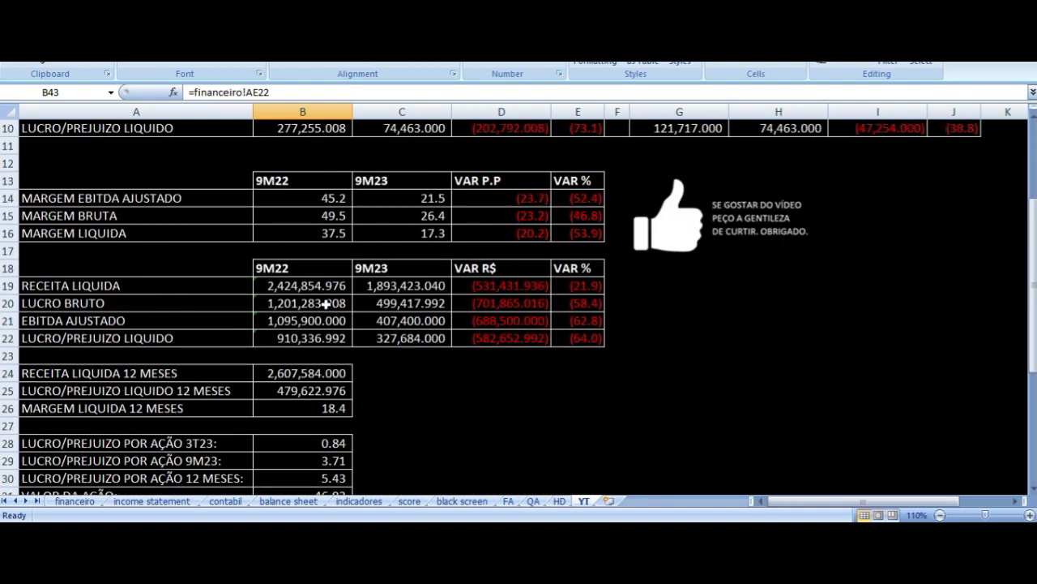
left_click_drag(314, 273, 406, 335)
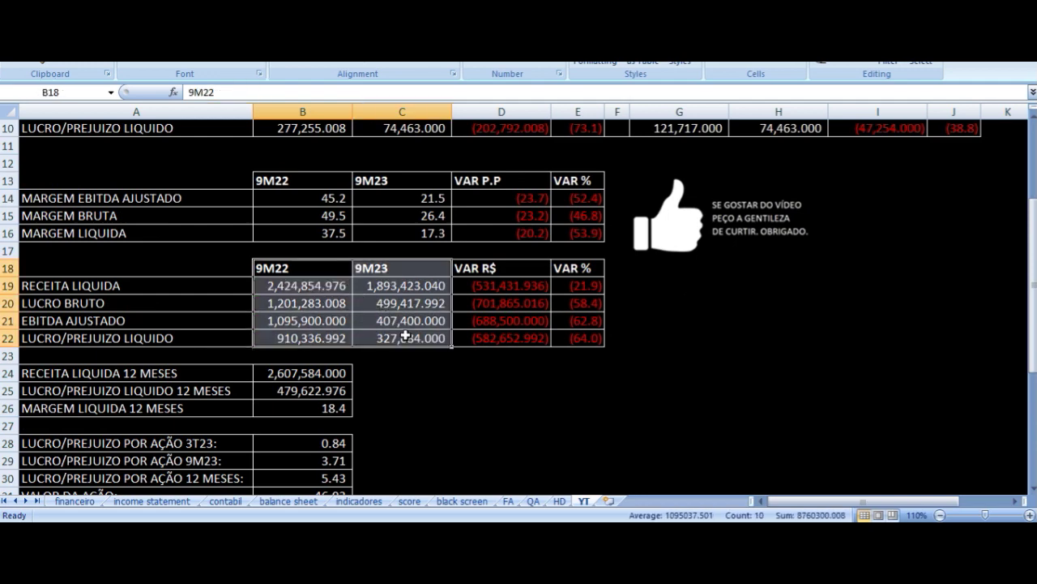
left_click(491, 268)
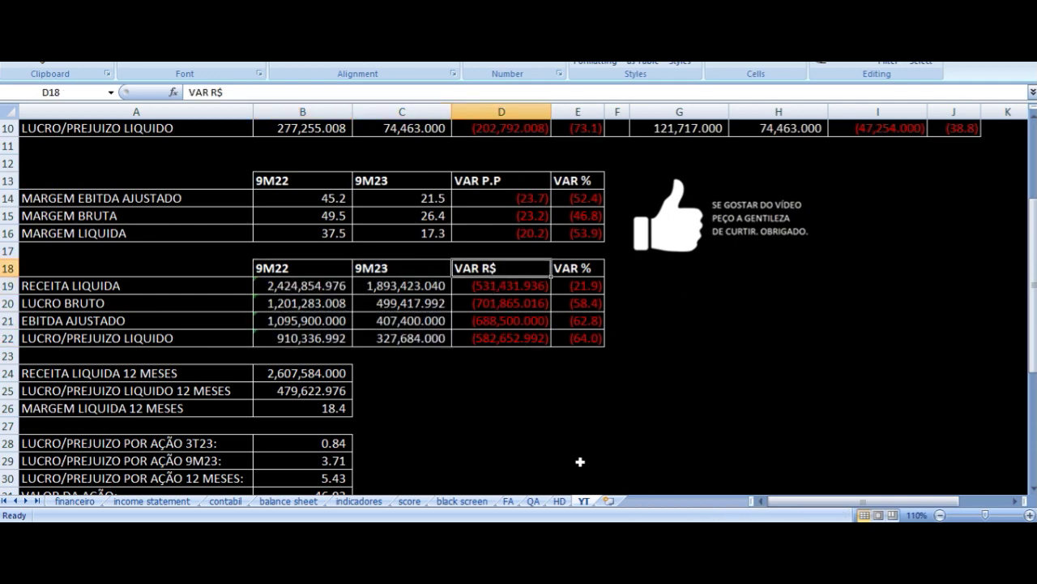
Step: Return to the HD sheet and select the 2021 heading in K50 to compare the recent years
left_click(559, 501)
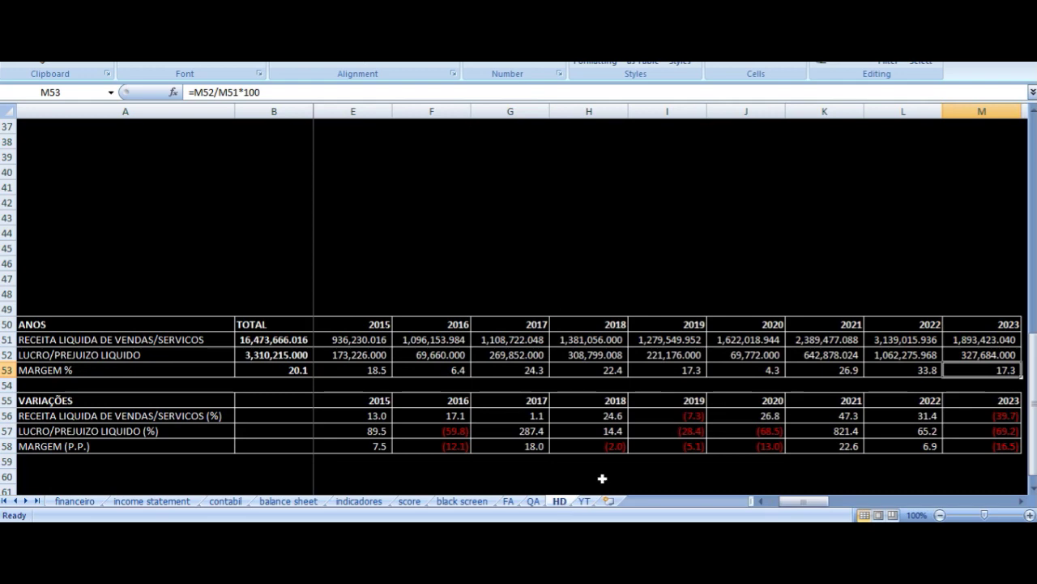
left_click(845, 321)
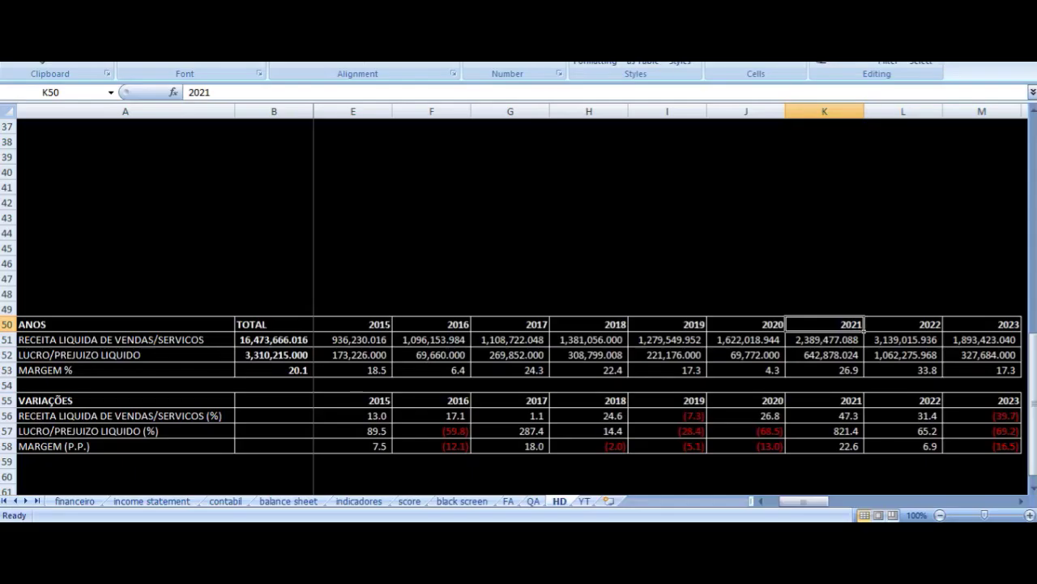
Step: Return to the YT sheet, look over the 12-month results and valuation figures, and go back to the 3T23 tables
left_click(584, 502)
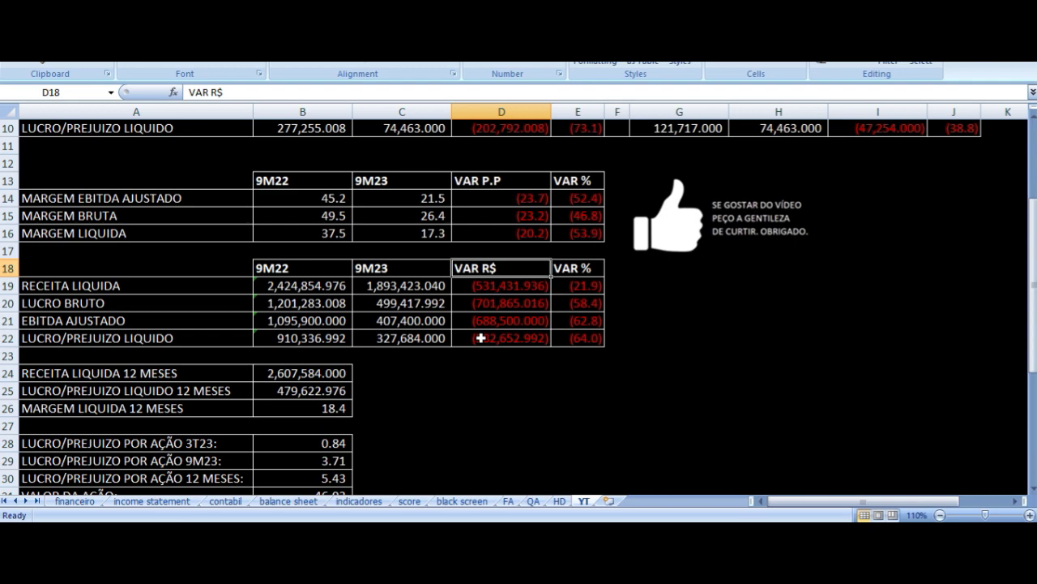
scroll(409, 336, "down", 4)
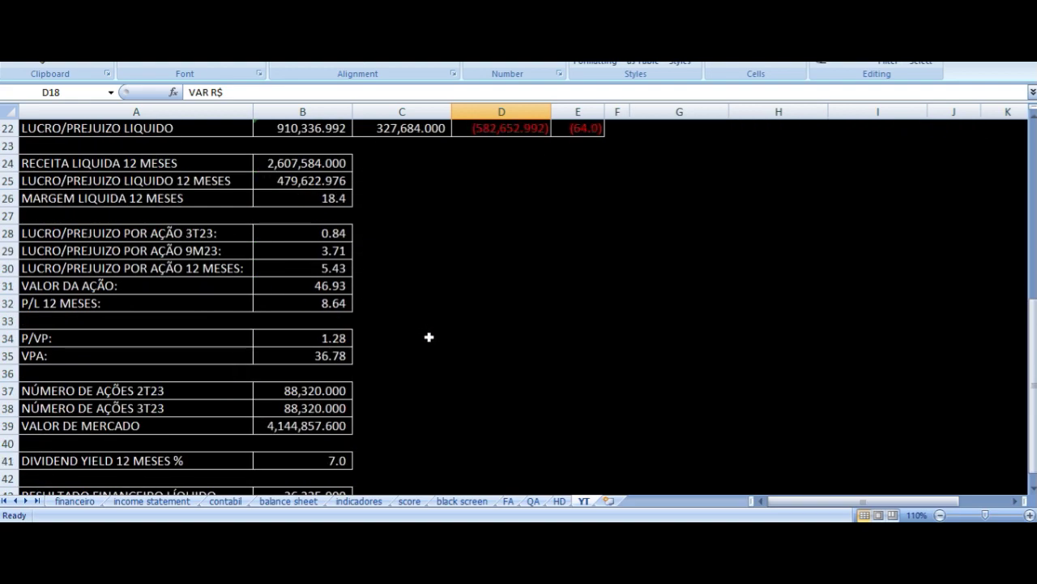
scroll(428, 336, "up", 6)
scroll(466, 347, "up", 1)
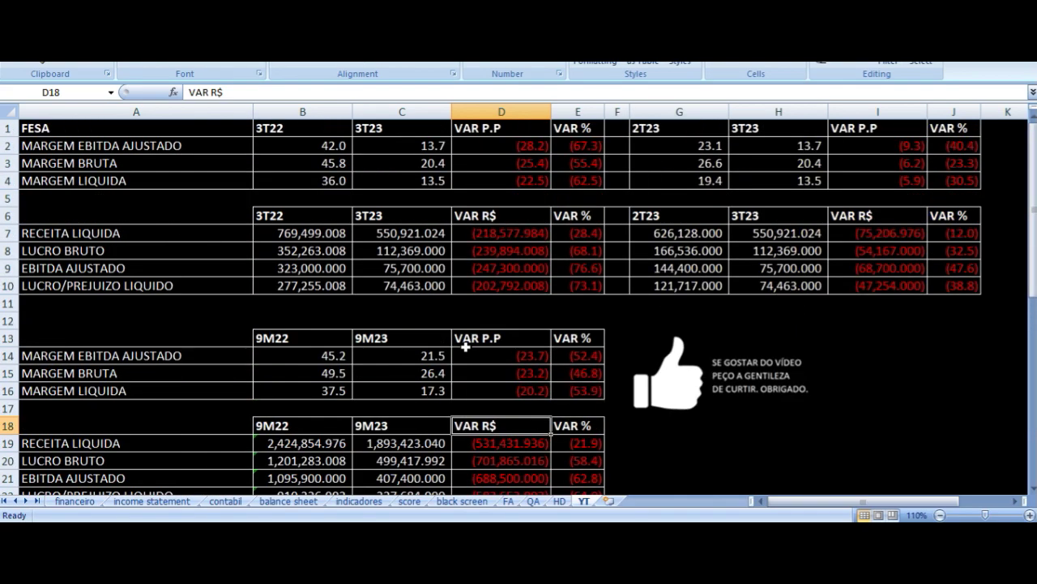